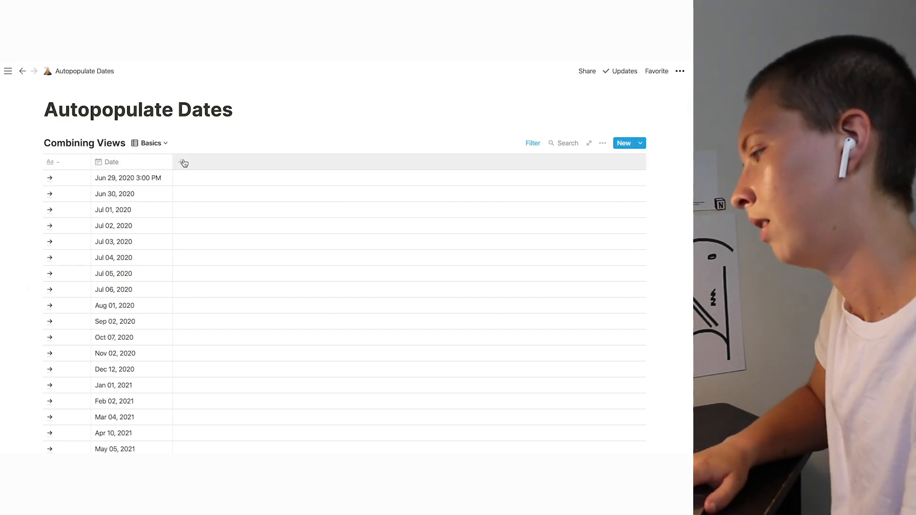
- Add a formula property named Year beside the Date column and narrow its column
{"action": "left_click", "coordinate": [183, 163]}
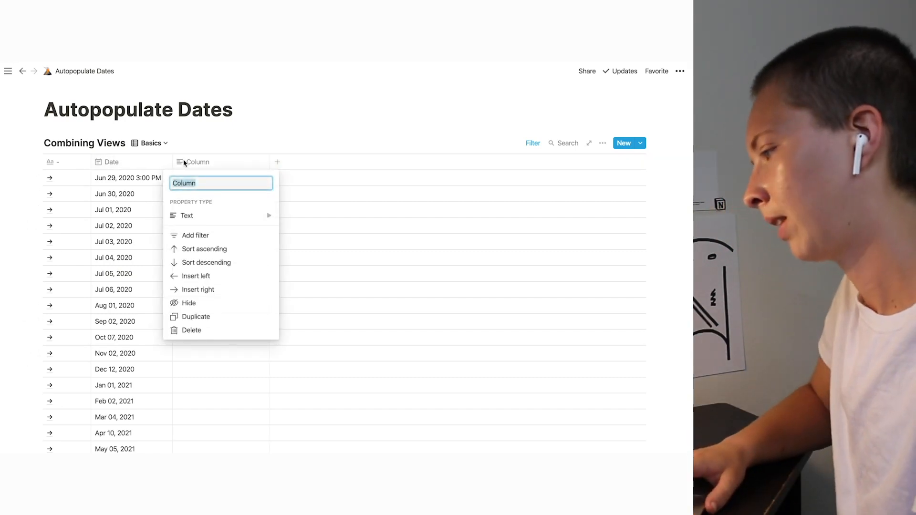
{"action": "type", "text": "Year"}
{"action": "key", "text": "Return"}
{"action": "left_click", "coordinate": [258, 165]}
{"action": "left_click", "coordinate": [254, 216]}
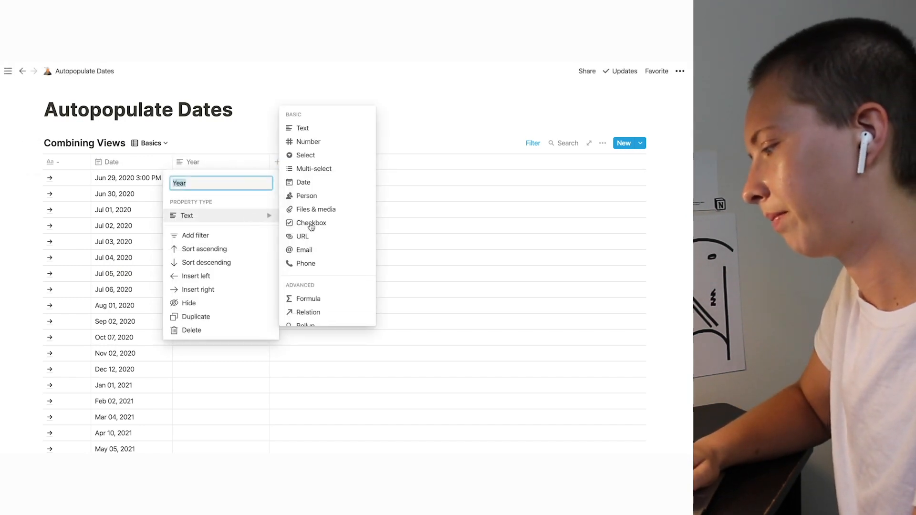
{"action": "left_click", "coordinate": [315, 298]}
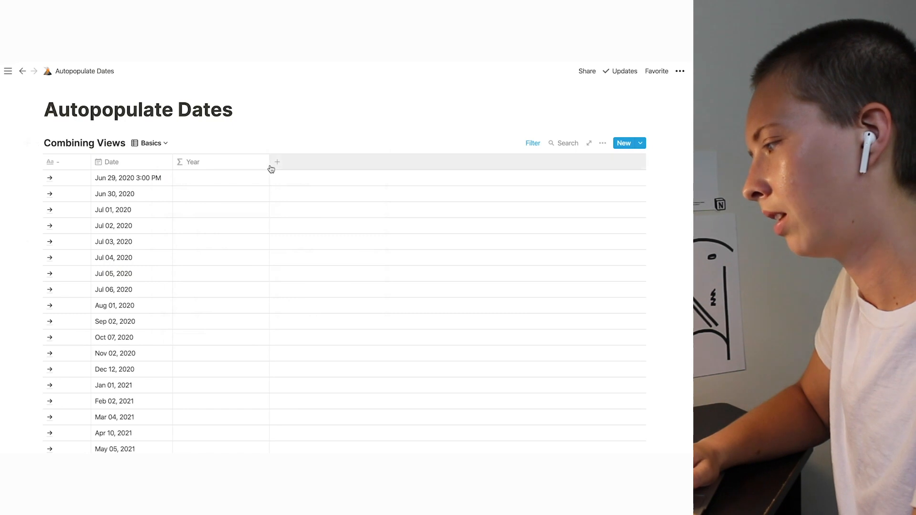
{"action": "left_click_drag", "start_coordinate": [268, 160], "coordinate": [239, 159]}
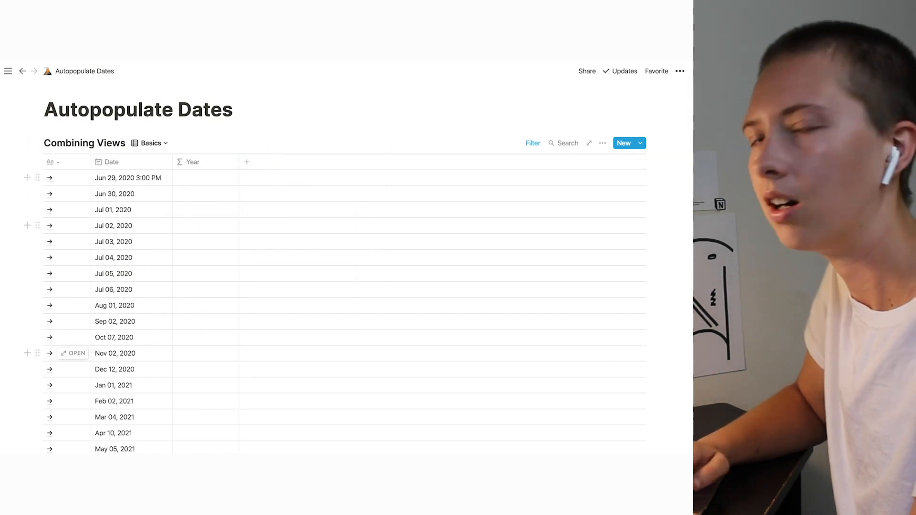
- Set the Year formula to year(prop("Date")) and narrow the column further
{"action": "left_click", "coordinate": [195, 182]}
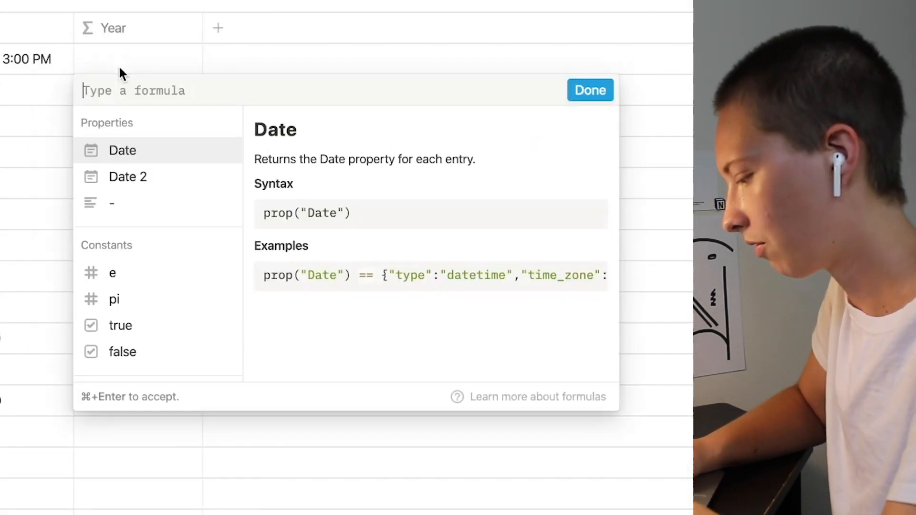
{"action": "type", "text": "year"}
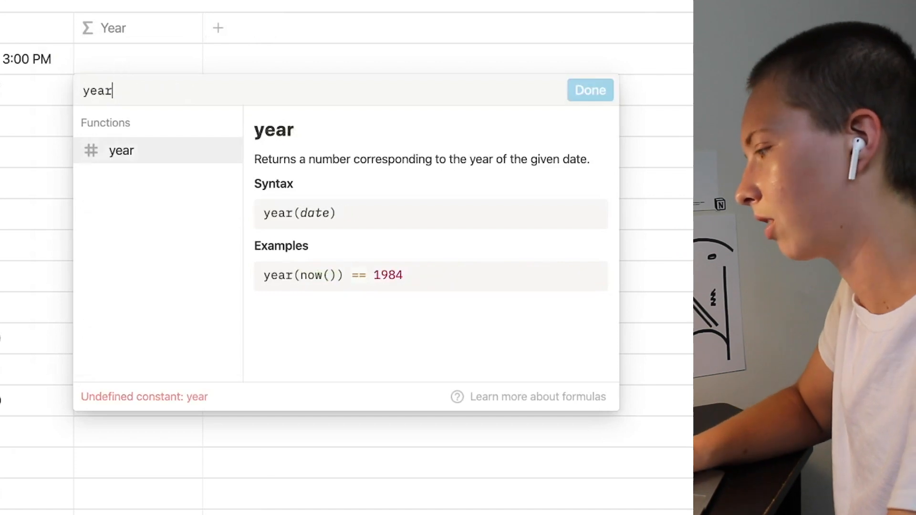
{"action": "type", "text": "(prop"}
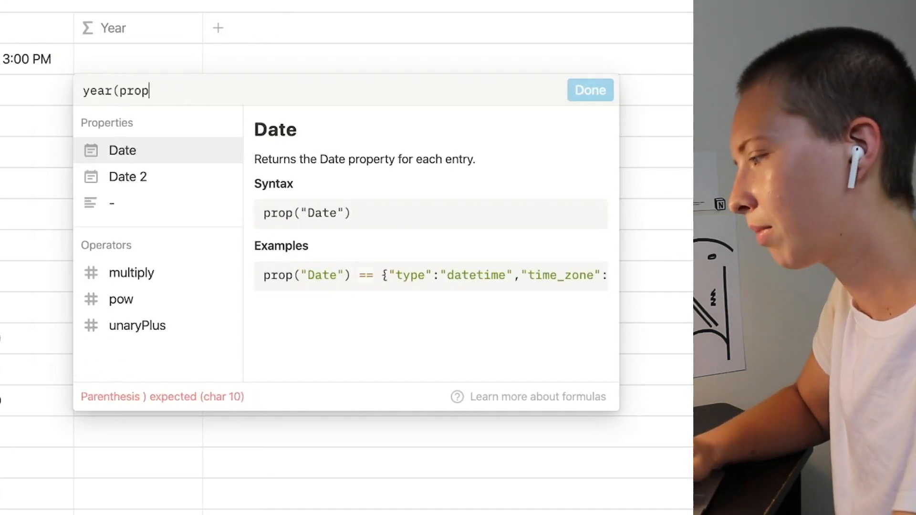
{"action": "left_click", "coordinate": [134, 158]}
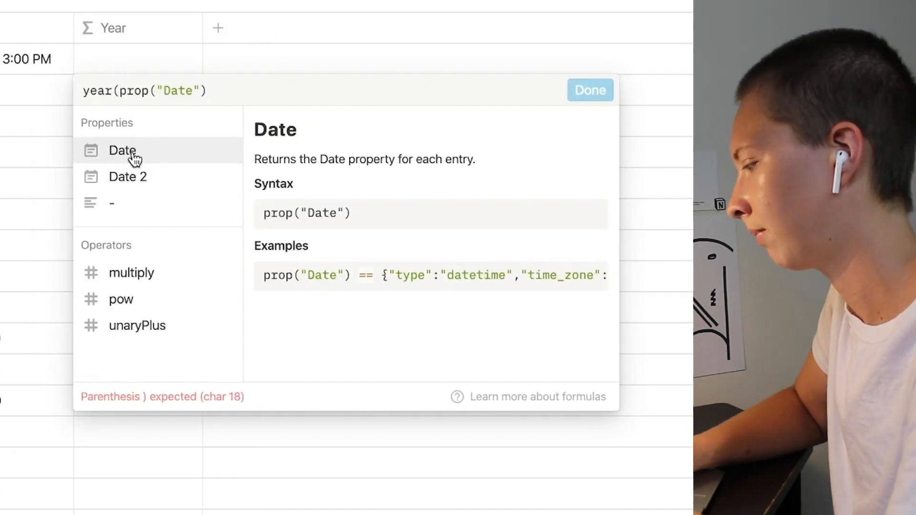
{"action": "type", "text": ")"}
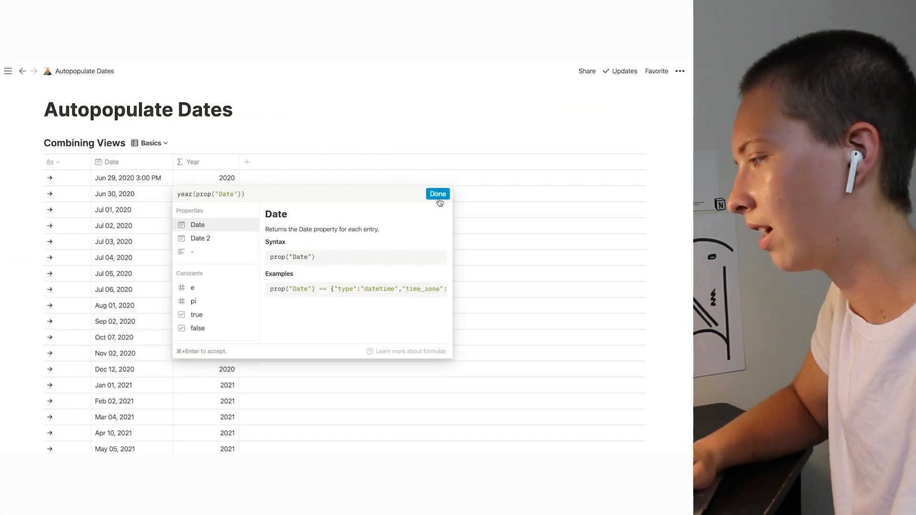
{"action": "left_click", "coordinate": [438, 196]}
{"action": "left_click_drag", "start_coordinate": [238, 161], "coordinate": [212, 168]}
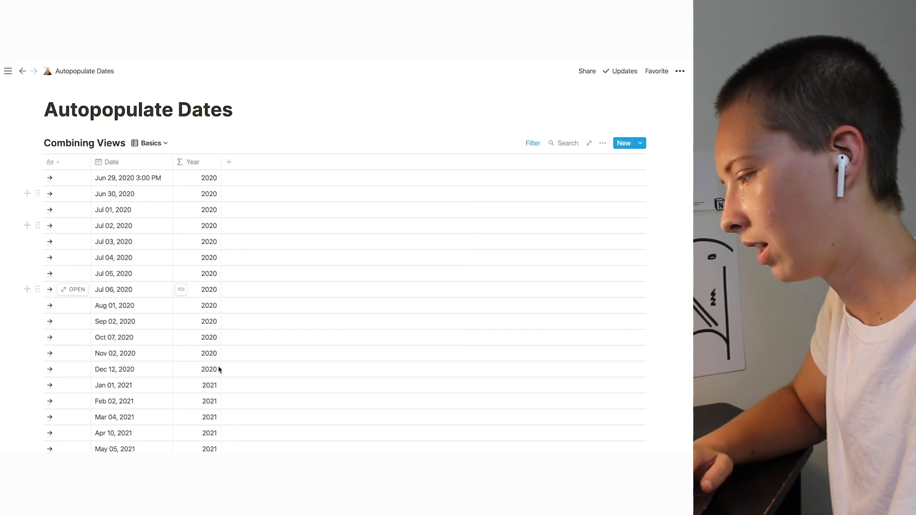
- Add another formula property named Month after the Year column
{"action": "left_click", "coordinate": [238, 165]}
{"action": "type", "text": "mo"}
{"action": "key", "text": "BackSpace"}
{"action": "type", "text": "Month"}
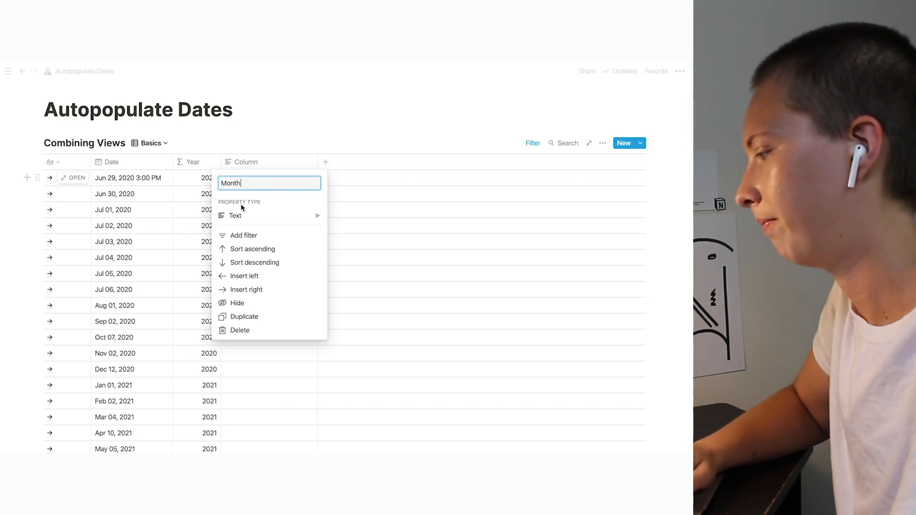
{"action": "left_click", "coordinate": [256, 215]}
{"action": "left_click", "coordinate": [362, 299]}
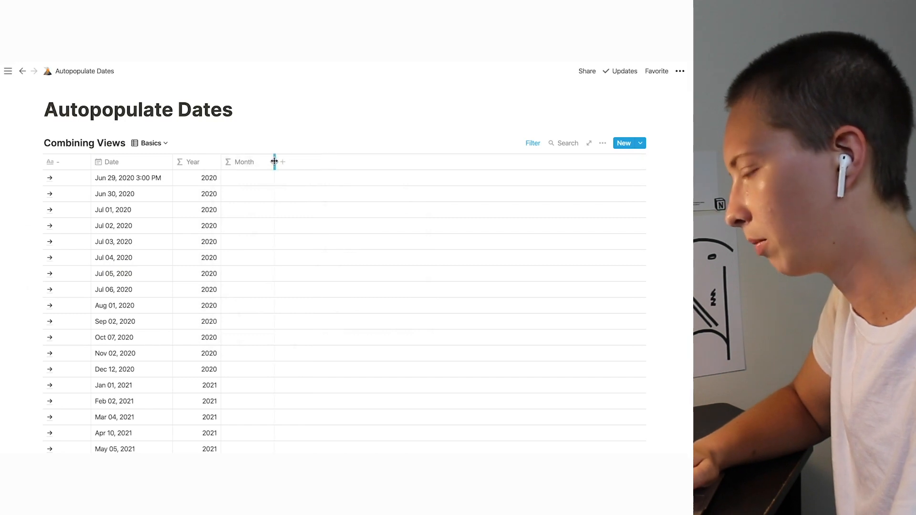
- Set the Month formula to month(prop("Date"))
{"action": "left_click", "coordinate": [250, 178]}
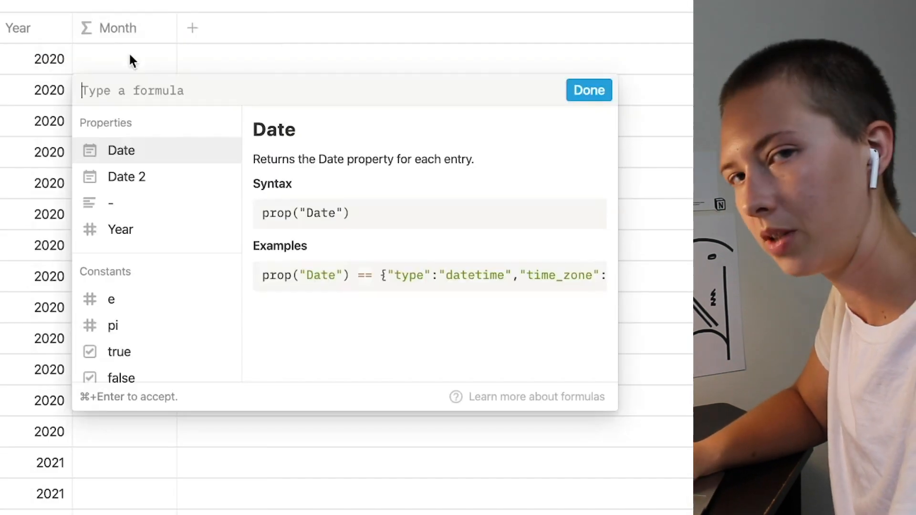
{"action": "type", "text": "month(prop"}
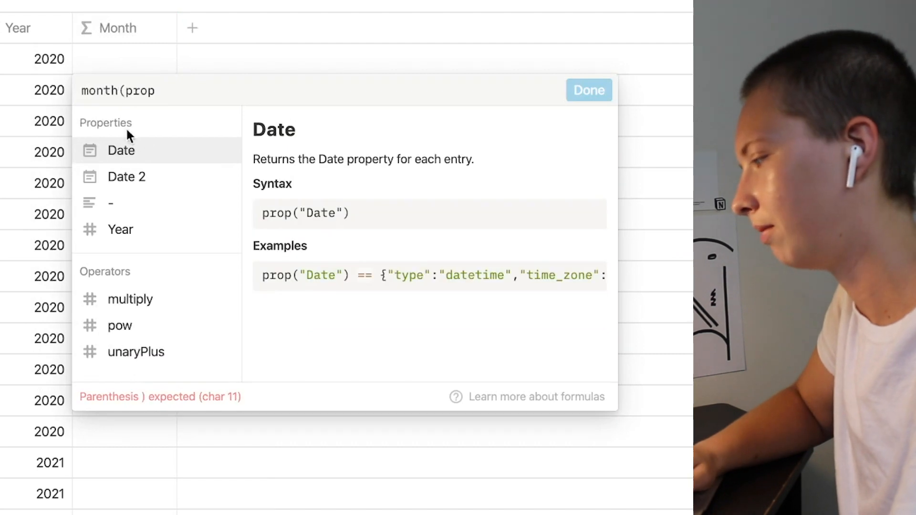
{"action": "left_click", "coordinate": [127, 159]}
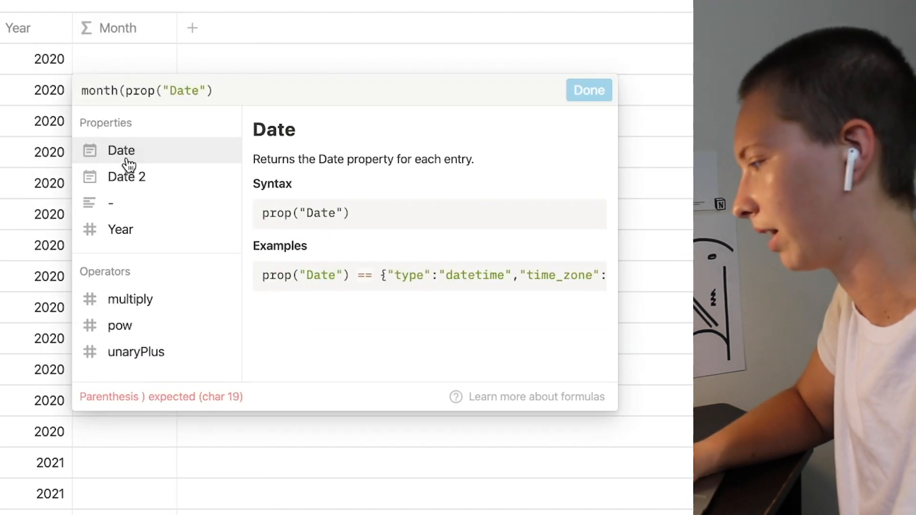
{"action": "type", "text": ")"}
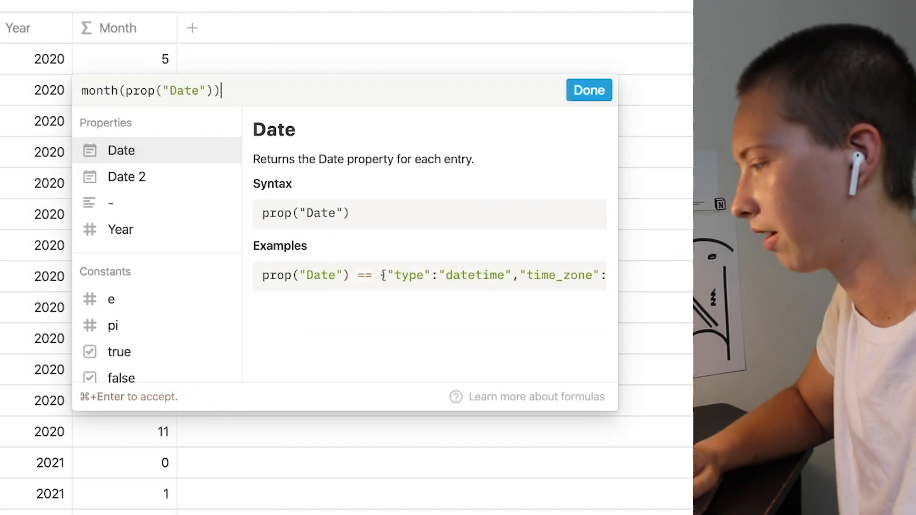
{"action": "left_click", "coordinate": [586, 94]}
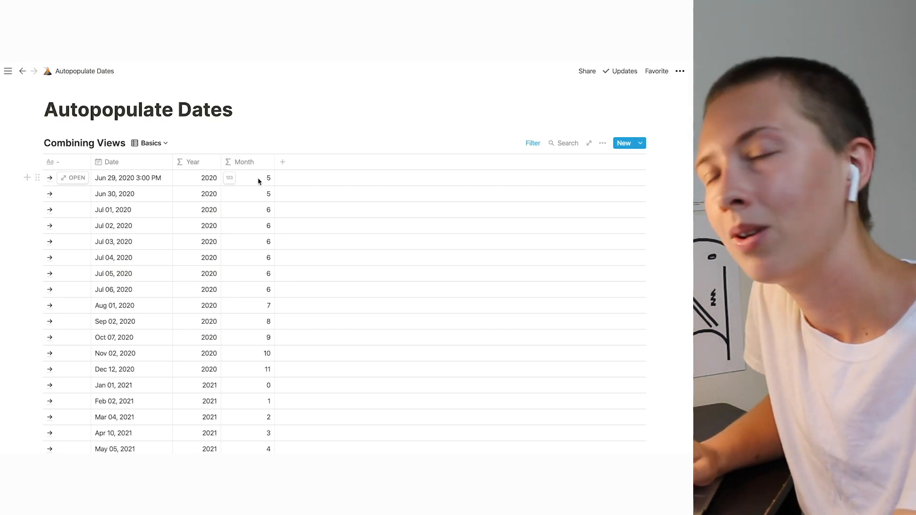
- Replace the Month formula with formatDate(prop("Date"), "MM")
{"action": "left_click", "coordinate": [258, 182]}
{"action": "left_click_drag", "start_coordinate": [297, 194], "coordinate": [225, 196]}
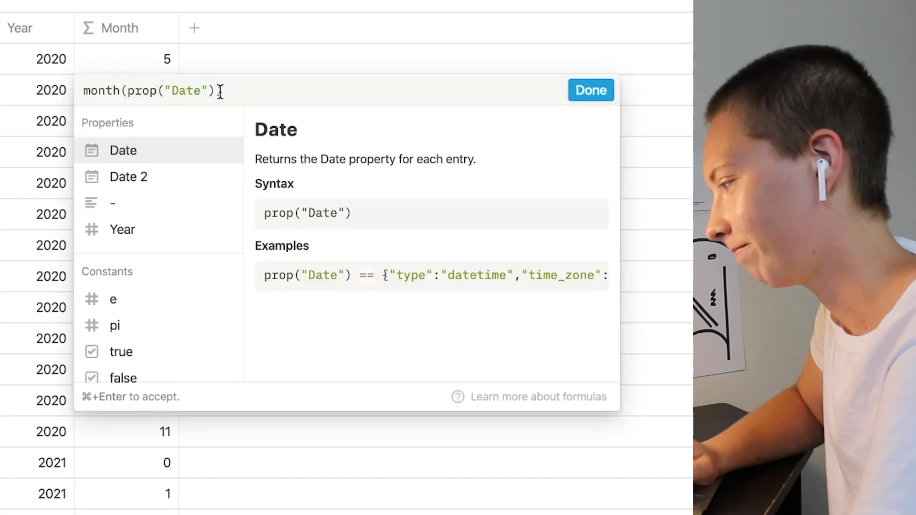
{"action": "key", "text": "BackSpace"}
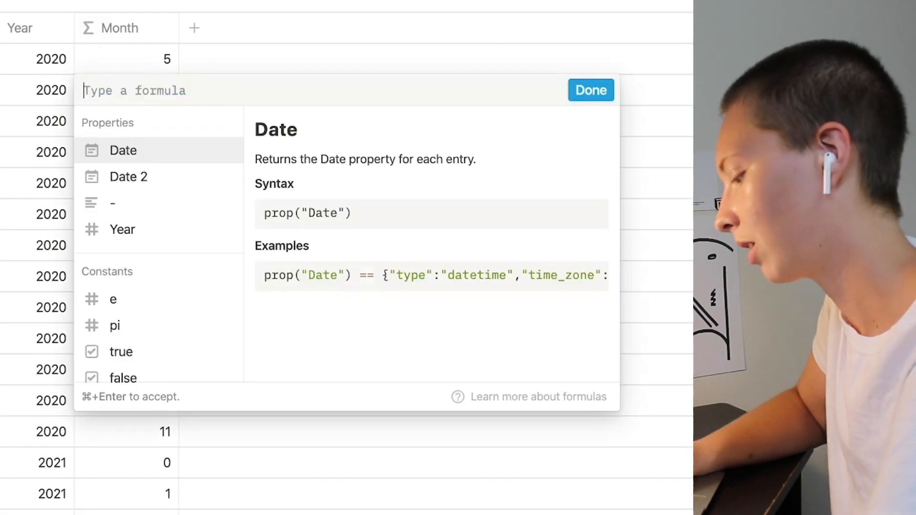
{"action": "type", "text": "formatDa"}
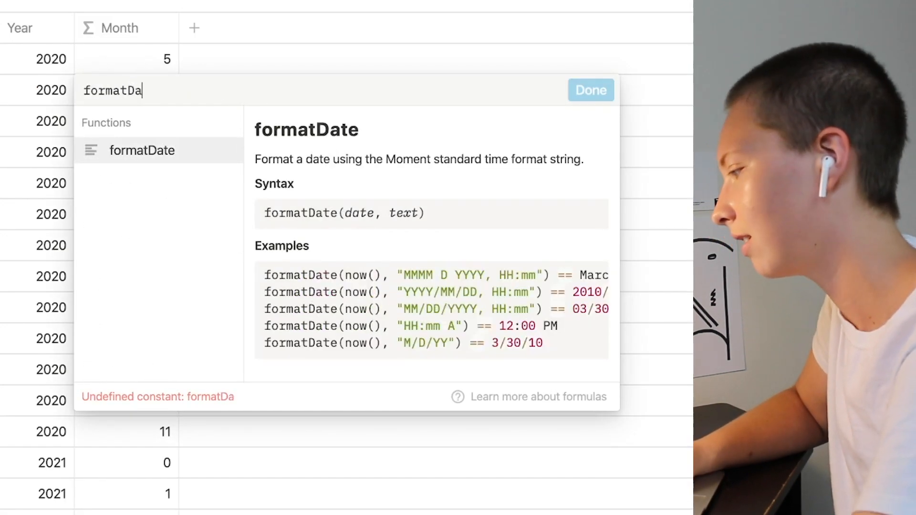
{"action": "type", "text": "te("}
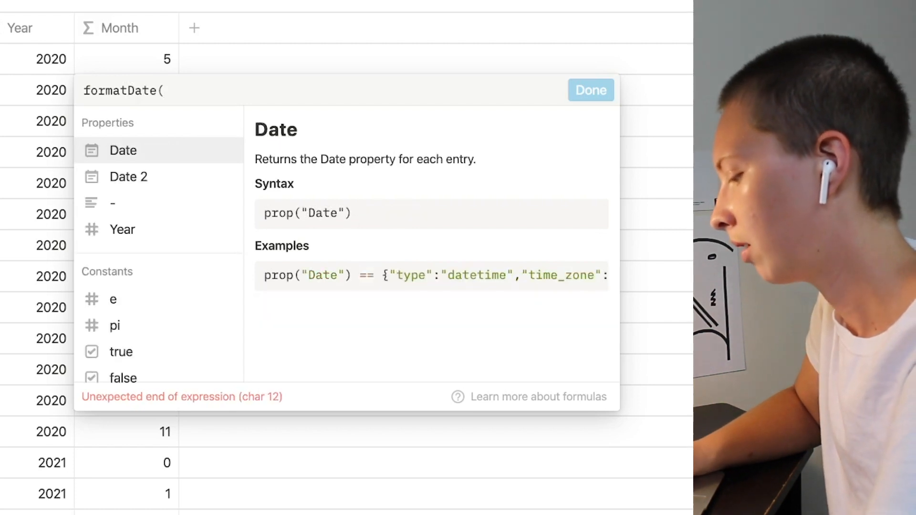
{"action": "type", "text": "propp"}
{"action": "key", "text": "BackSpace"}
{"action": "key", "text": "BackSpace"}
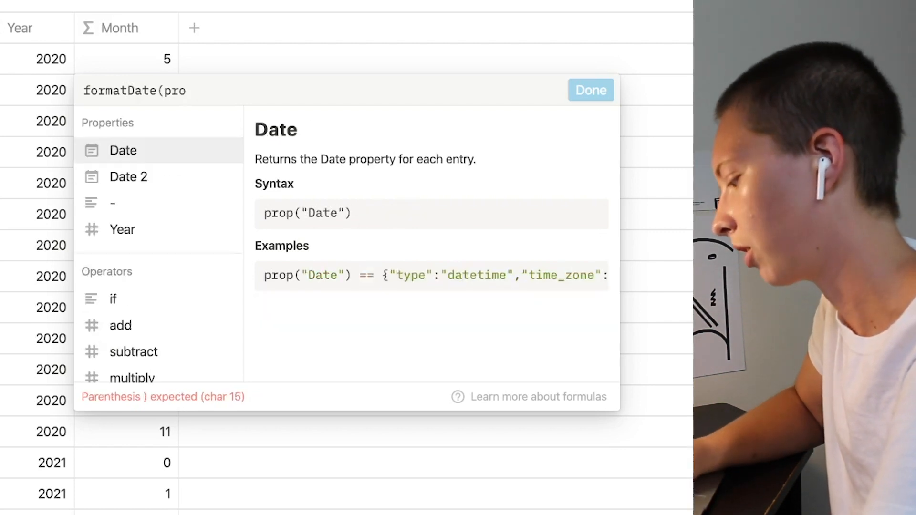
{"action": "type", "text": "p"}
{"action": "left_click", "coordinate": [128, 159]}
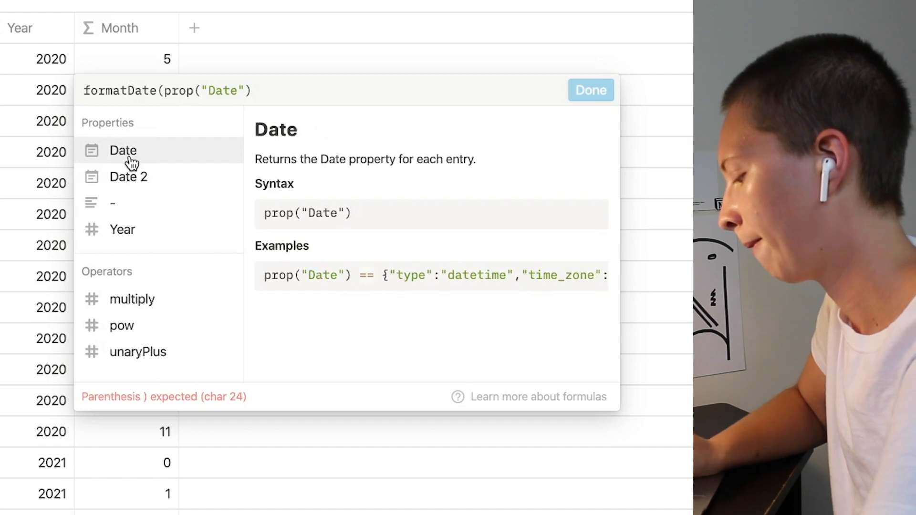
{"action": "type", "text": ", \""}
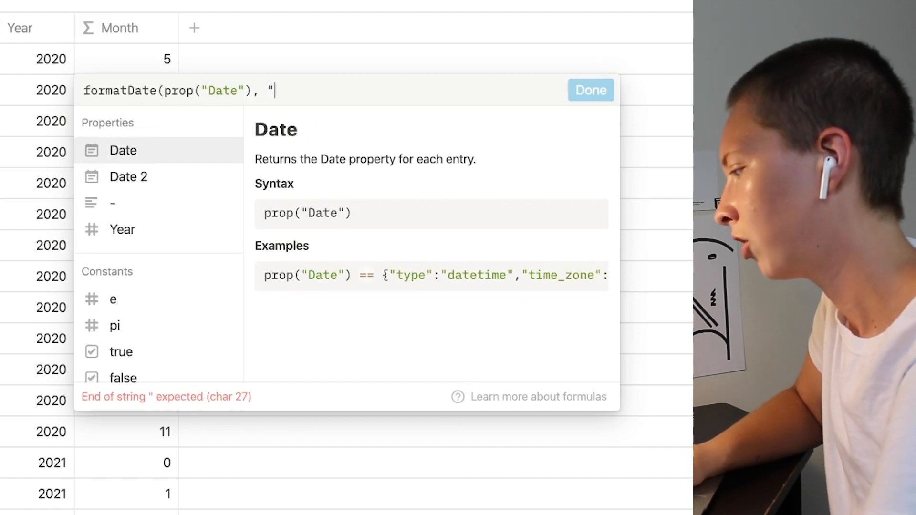
{"action": "type", "text": "MM\""}
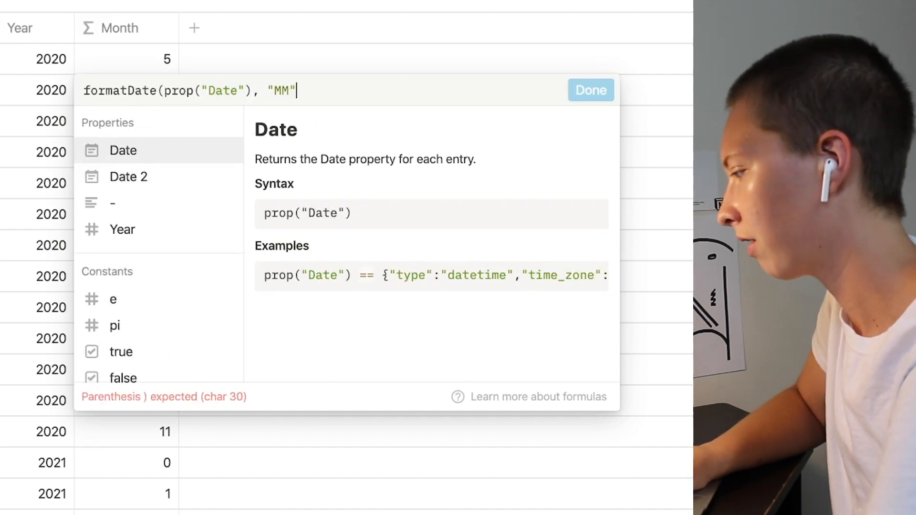
{"action": "type", "text": ")"}
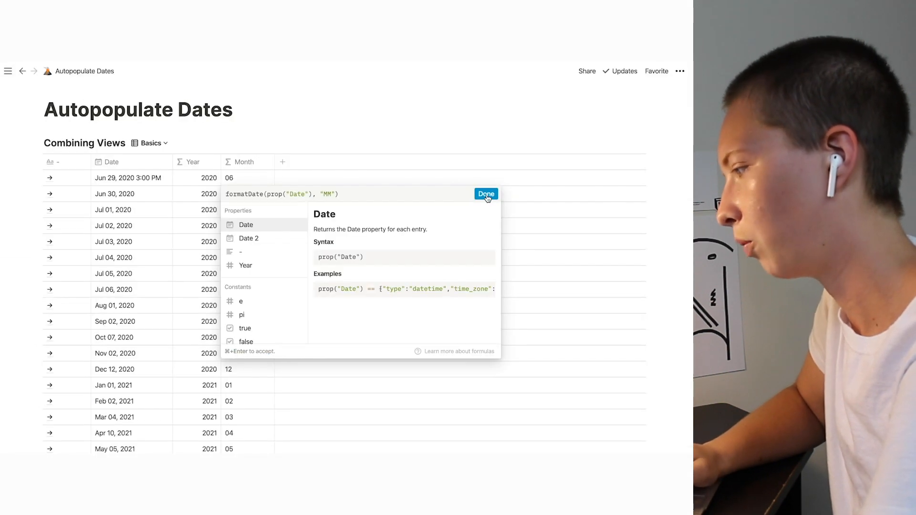
{"action": "left_click", "coordinate": [486, 194]}
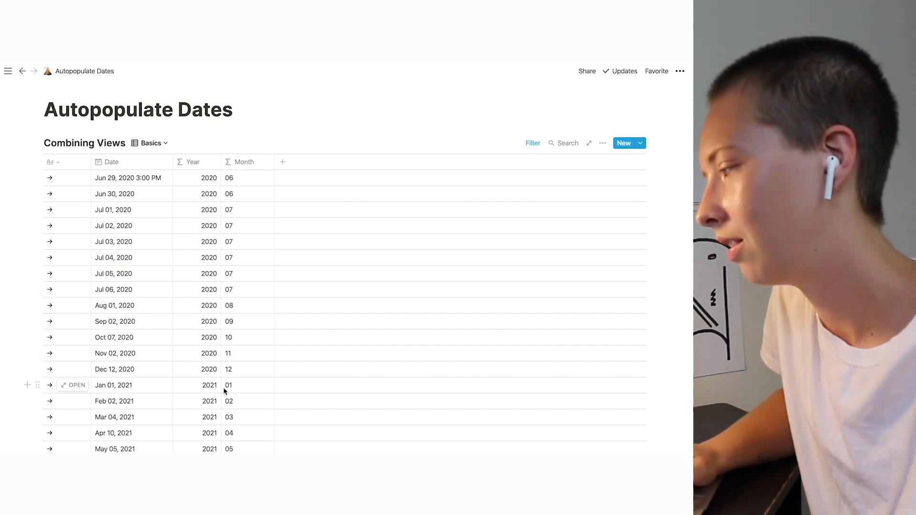
- Change the format text in the Month formula to "MMMM" for full month names
{"action": "left_click", "coordinate": [247, 185]}
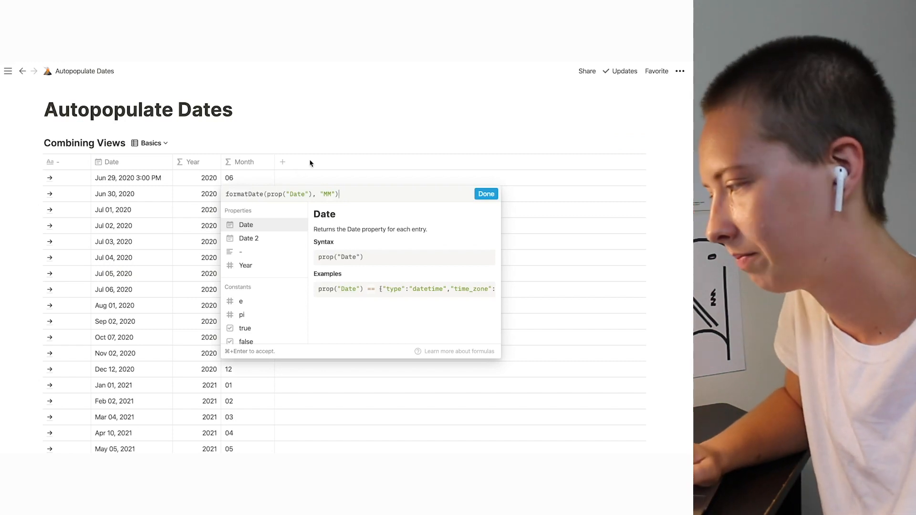
{"action": "left_click", "coordinate": [315, 139]}
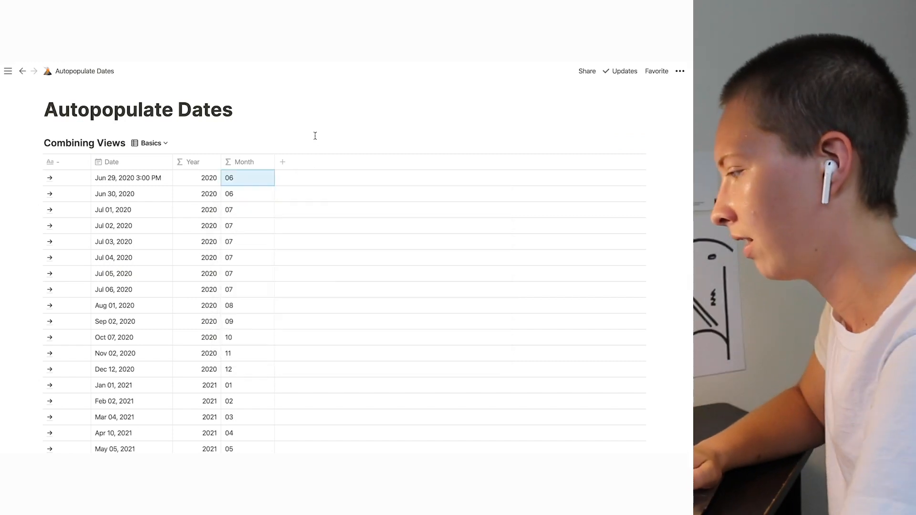
{"action": "left_click", "coordinate": [236, 187]}
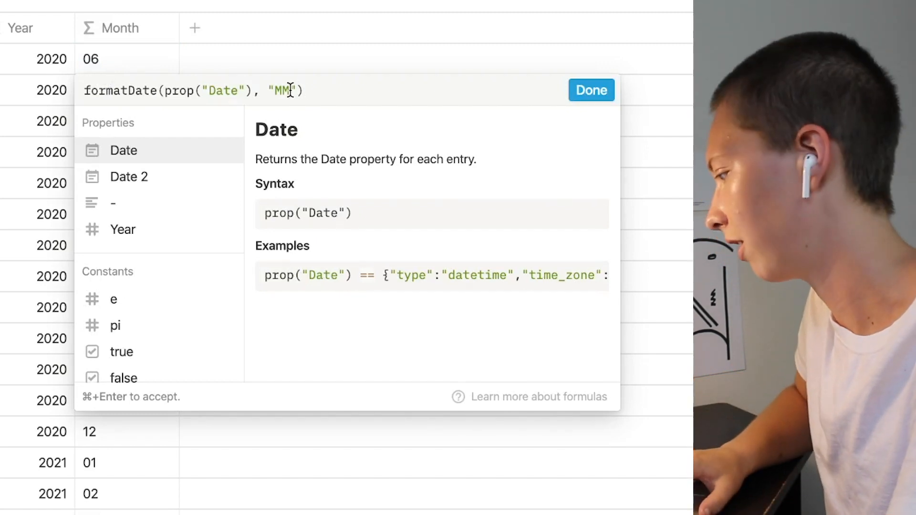
{"action": "left_click_drag", "start_coordinate": [291, 89], "coordinate": [276, 94]}
{"action": "type", "text": "MMMM"}
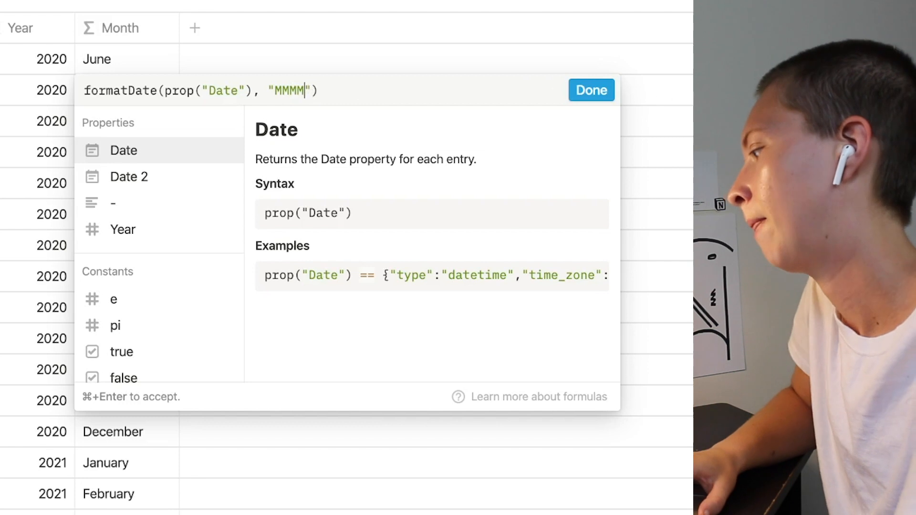
{"action": "left_click", "coordinate": [591, 90]}
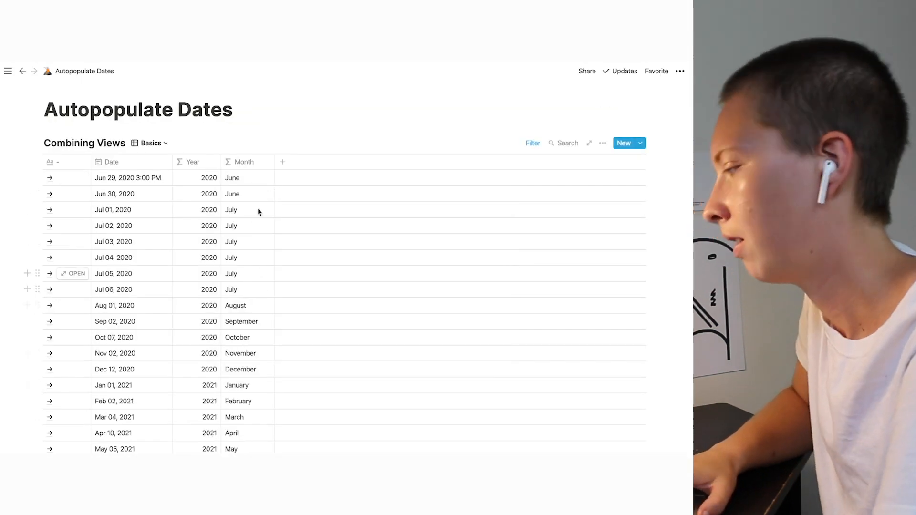
- Change the format text in the Month formula to "MMM" for abbreviated month names
{"action": "left_click", "coordinate": [254, 184]}
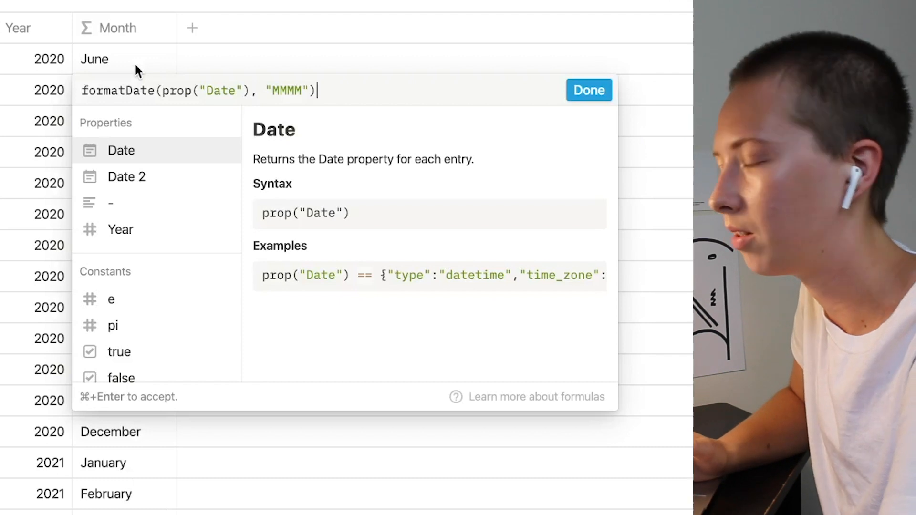
{"action": "left_click", "coordinate": [299, 91]}
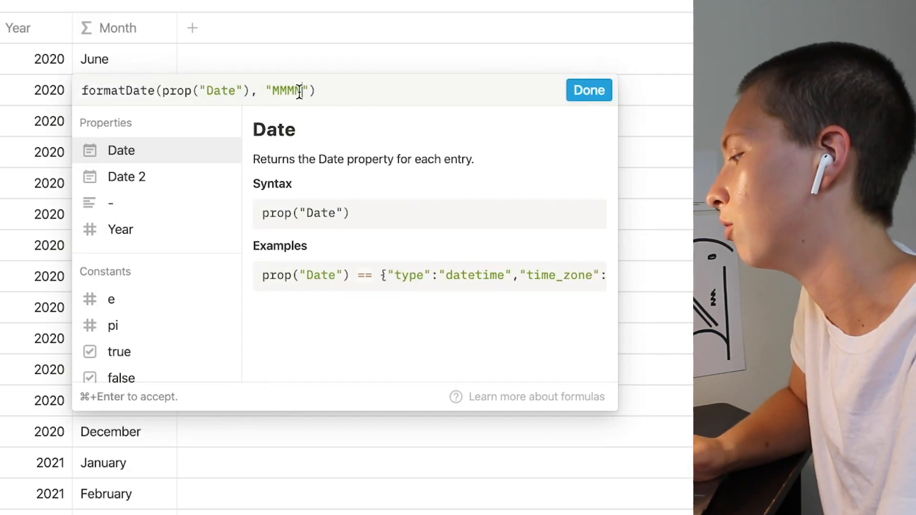
{"action": "key", "text": "BackSpace"}
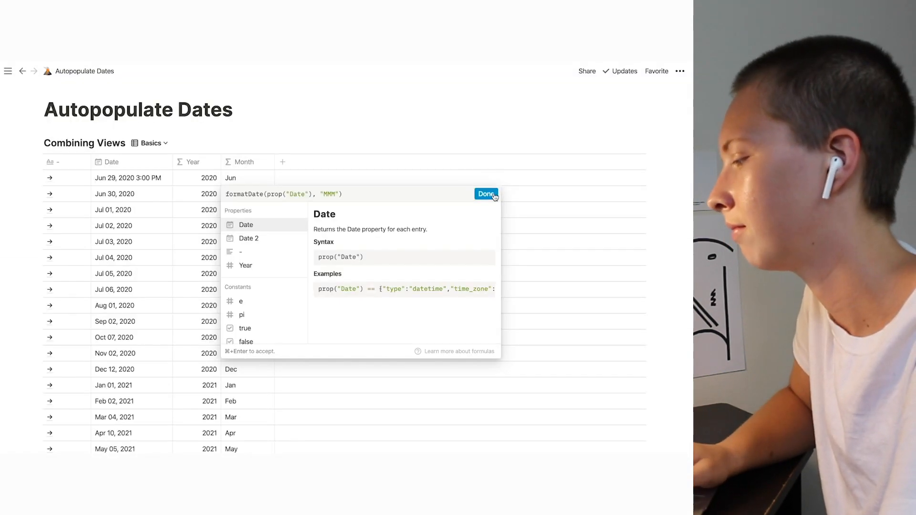
{"action": "left_click", "coordinate": [589, 90]}
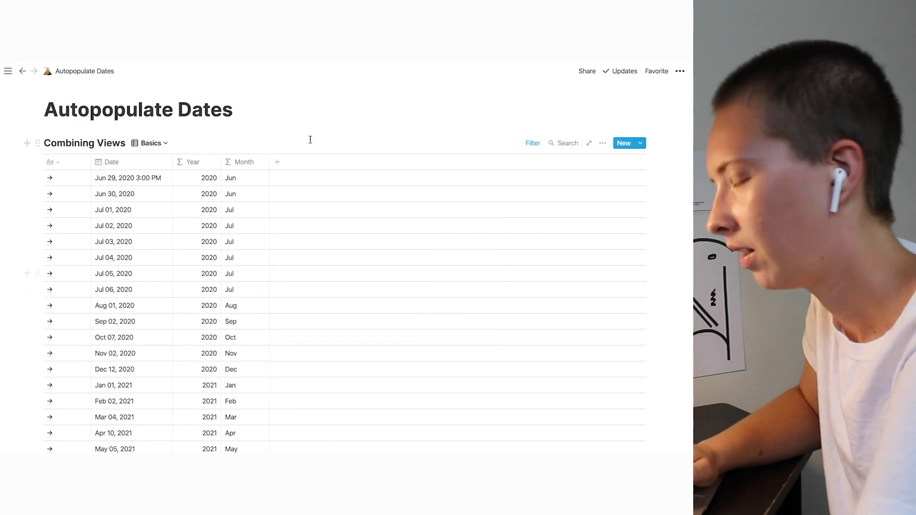
- Add a formula property named Weekday after the Month column and narrow its column slightly
{"action": "left_click", "coordinate": [282, 163]}
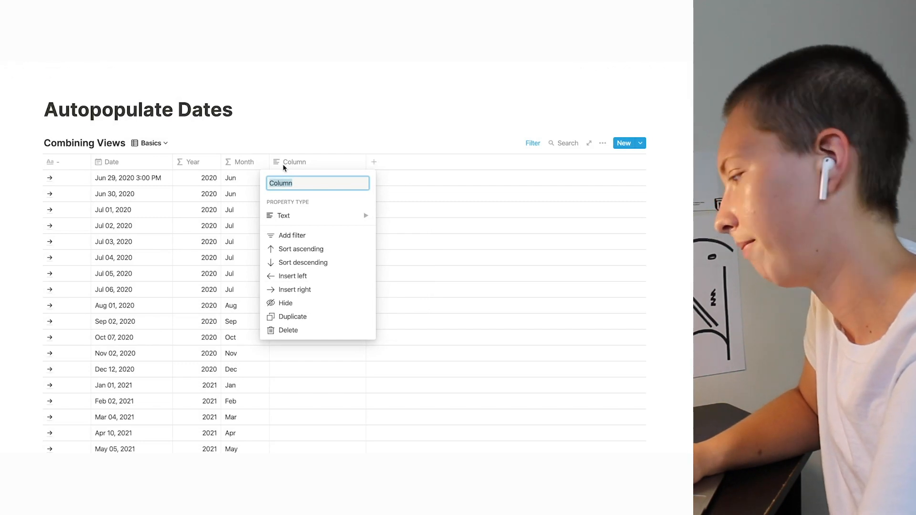
{"action": "type", "text": "Weekday"}
{"action": "mouse_move", "coordinate": [334, 215]}
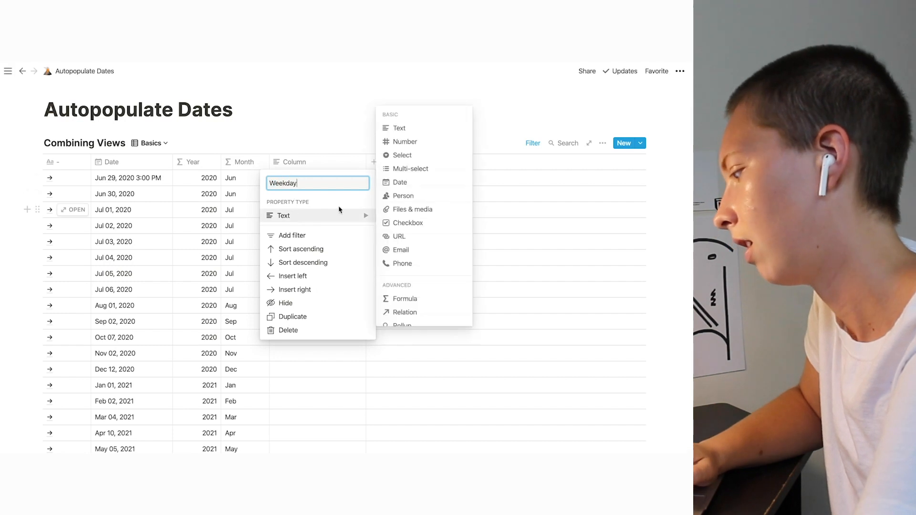
{"action": "left_click", "coordinate": [414, 302]}
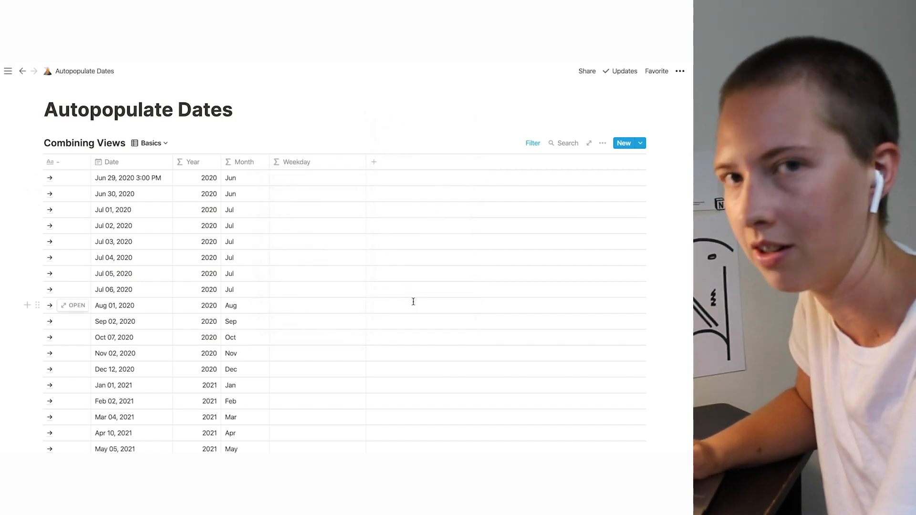
{"action": "left_click_drag", "start_coordinate": [367, 169], "coordinate": [343, 168]}
- Set the Weekday formula to formatDate(prop("Date"), "dddd") for full weekday names
{"action": "left_click", "coordinate": [316, 173]}
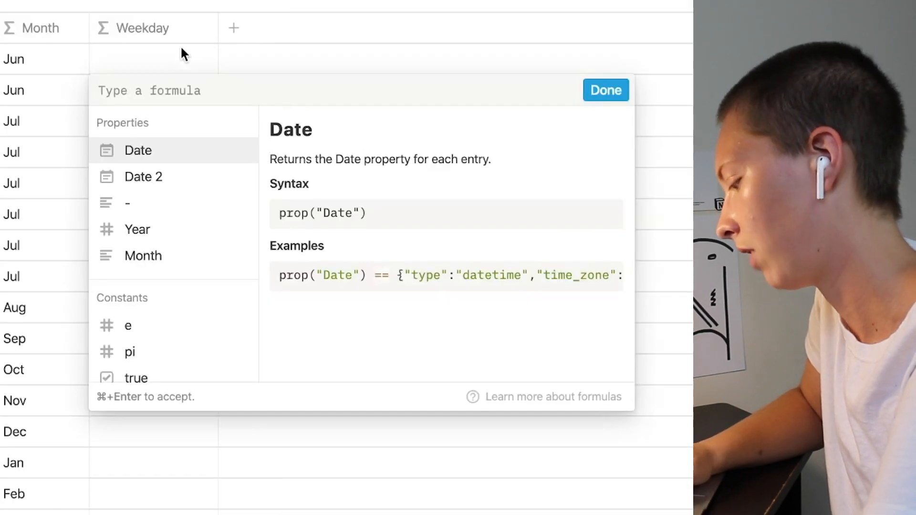
{"action": "type", "text": "f"}
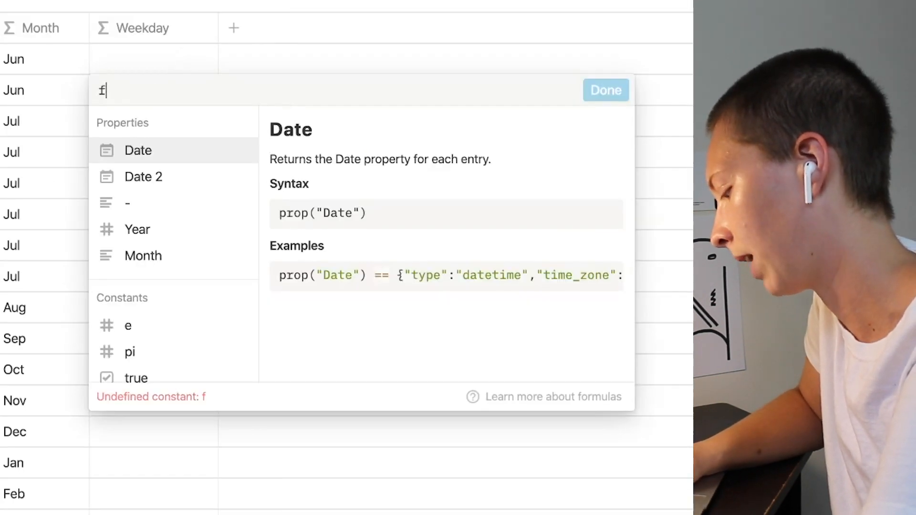
{"action": "type", "text": "ormatDa"}
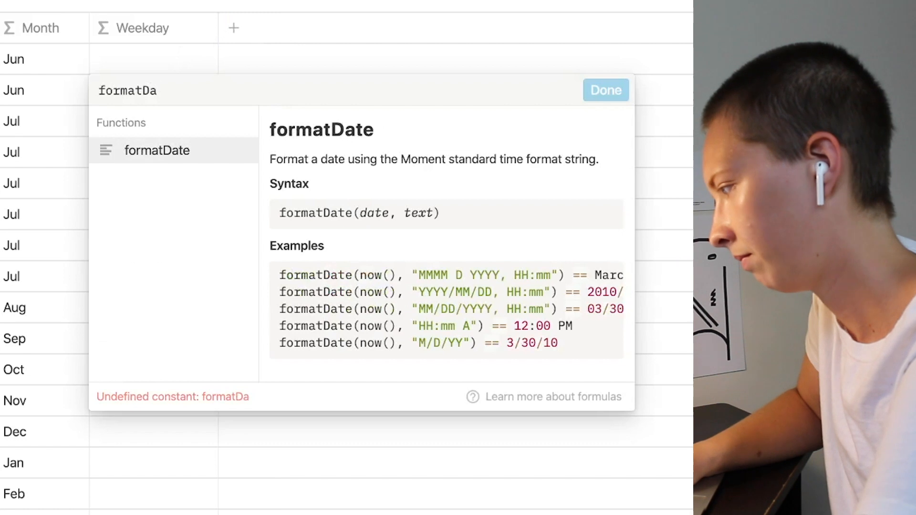
{"action": "type", "text": "te(prop"}
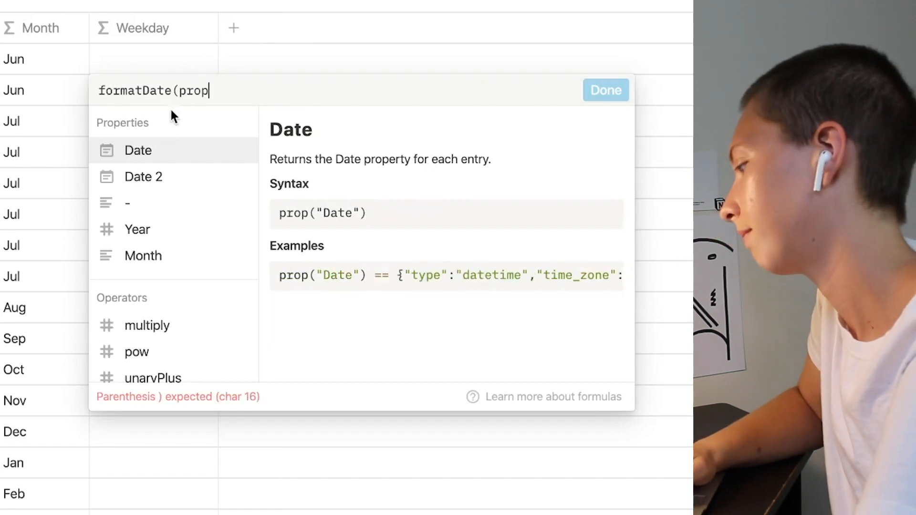
{"action": "left_click", "coordinate": [141, 147]}
{"action": "type", "text": ", \""}
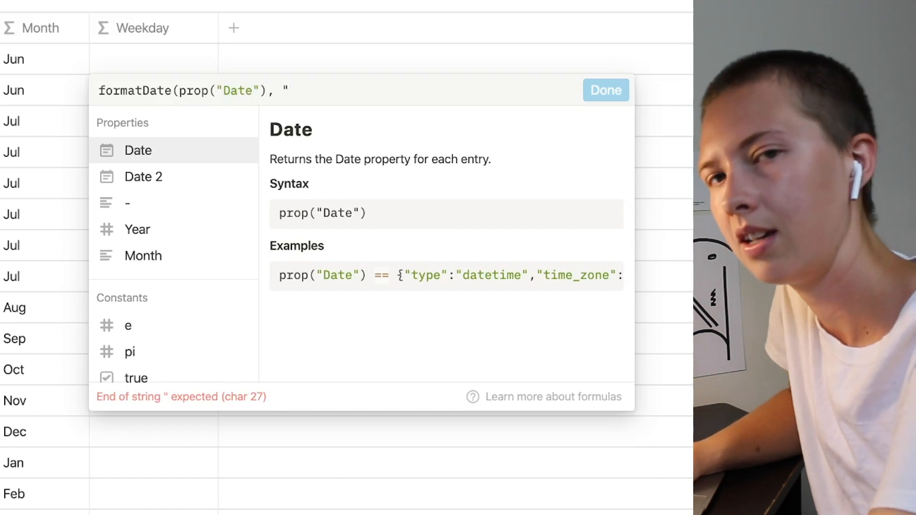
{"action": "type", "text": "ddd"}
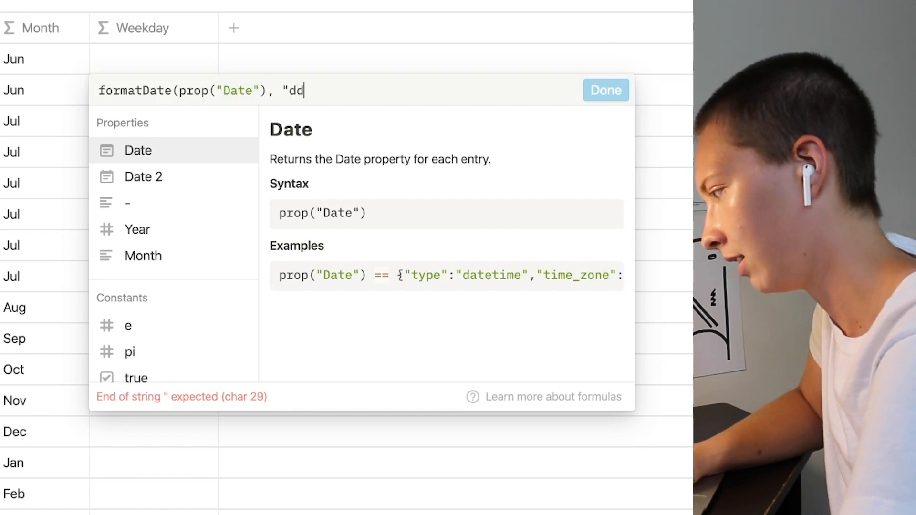
{"action": "type", "text": "dd\""}
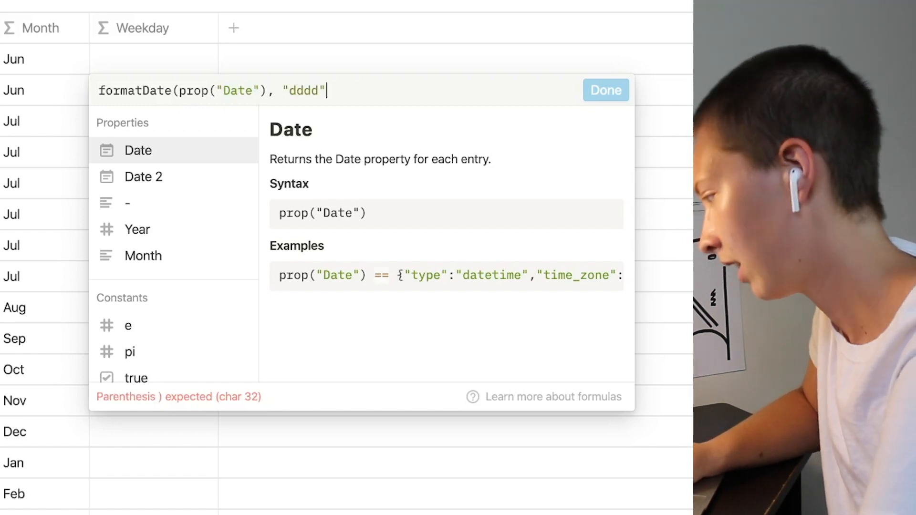
{"action": "type", "text": ")"}
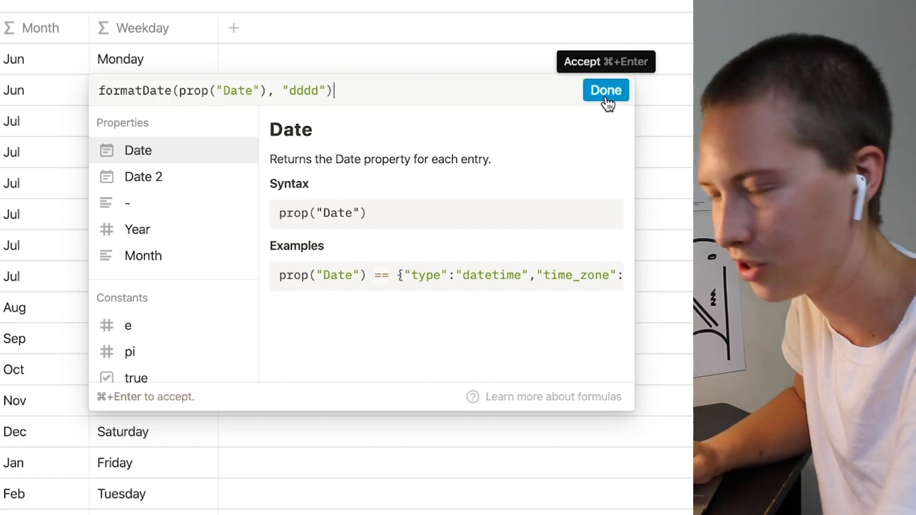
{"action": "left_click", "coordinate": [606, 98]}
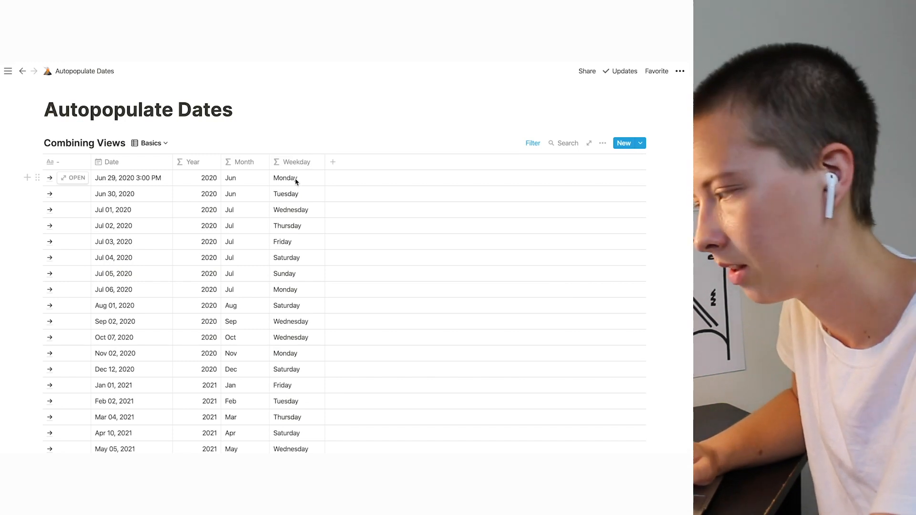
- Change the format text in the Weekday formula to "d" for numeric weekdays
{"action": "left_click", "coordinate": [296, 180]}
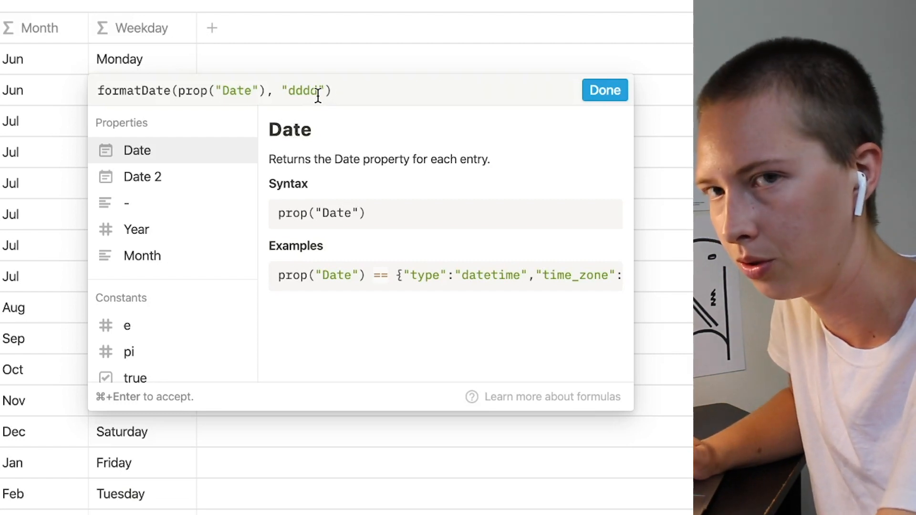
{"action": "left_click_drag", "start_coordinate": [318, 93], "coordinate": [295, 95]}
{"action": "key", "text": "BackSpace"}
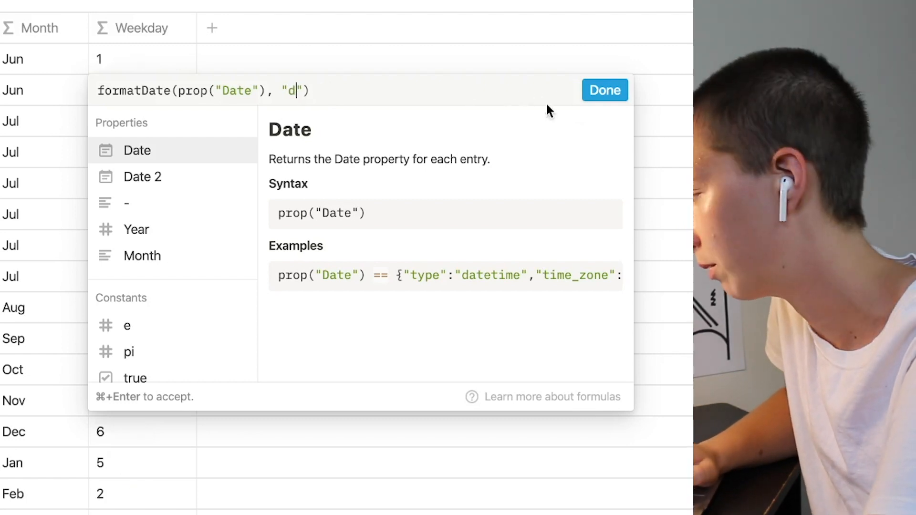
{"action": "left_click", "coordinate": [597, 95]}
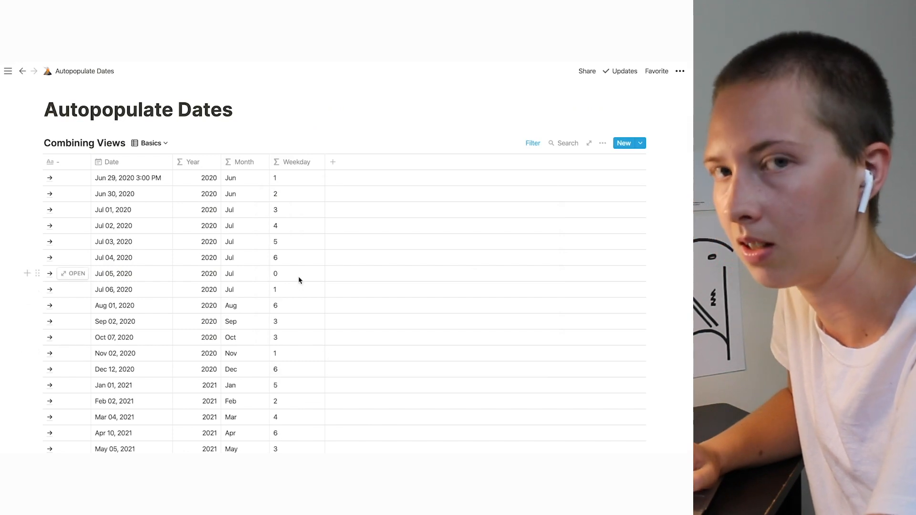
- Change the format text in the Weekday formula to "ddd" for three-letter weekday names
{"action": "left_click", "coordinate": [296, 183]}
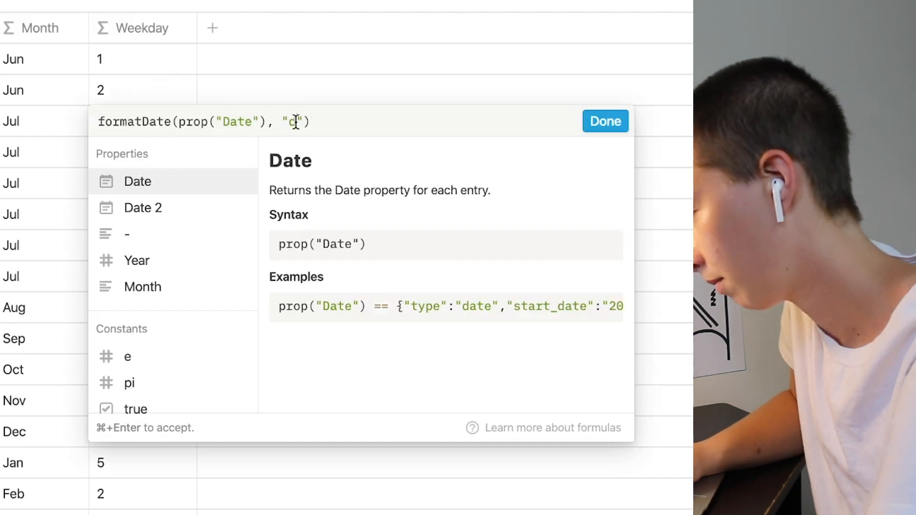
{"action": "type", "text": "d"}
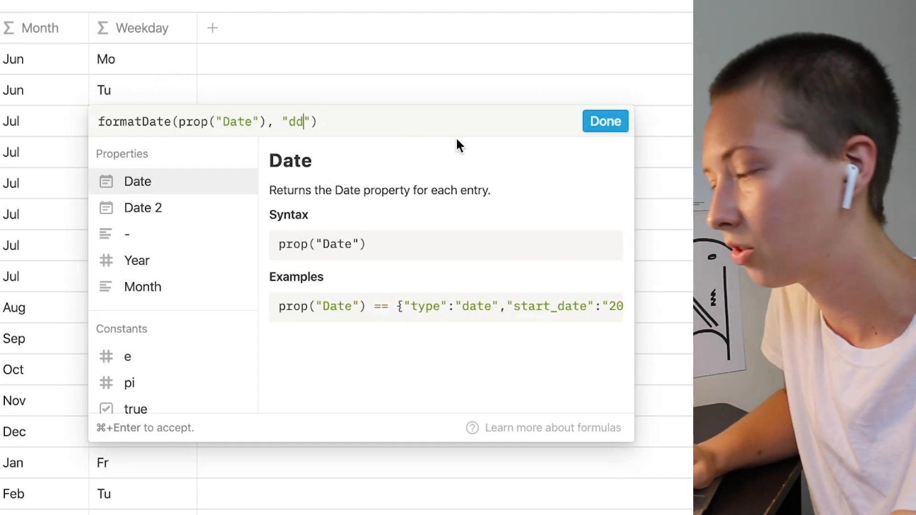
{"action": "type", "text": "d"}
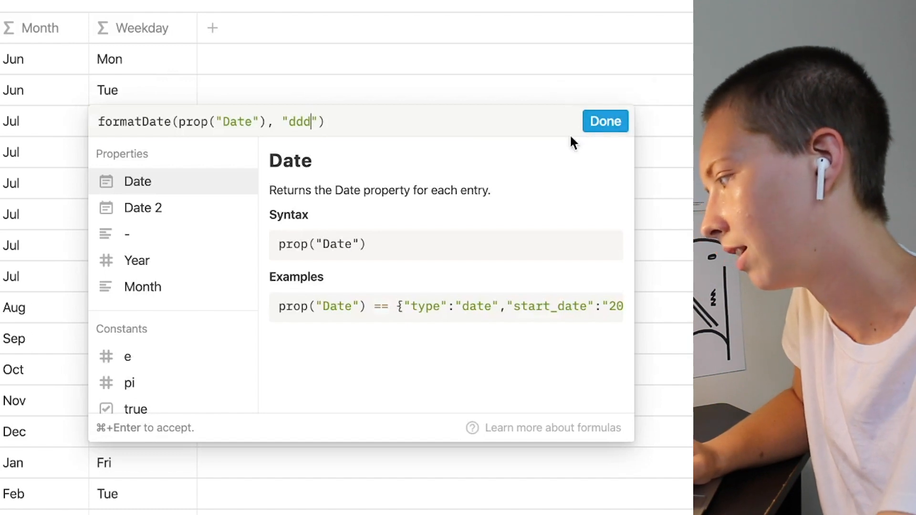
{"action": "left_click", "coordinate": [598, 135]}
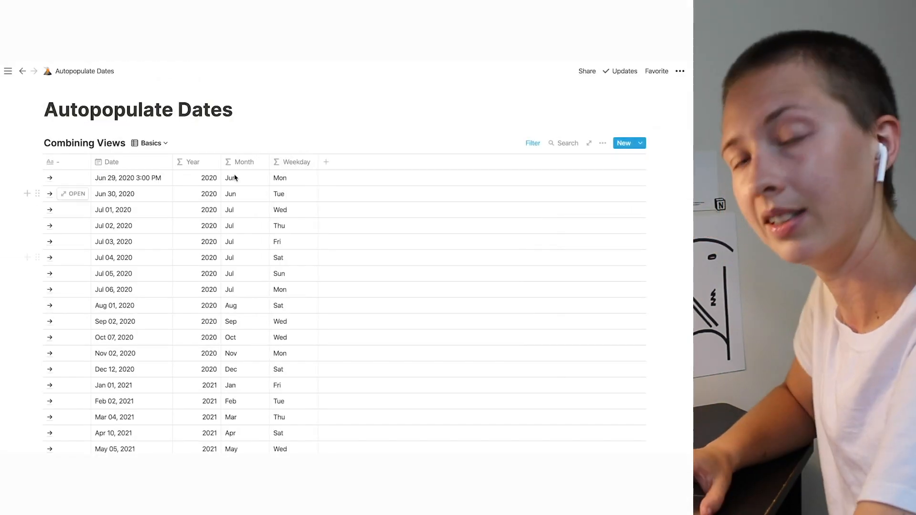
- Delete the Year, Month and Weekday properties from the table
{"action": "left_click", "coordinate": [212, 162]}
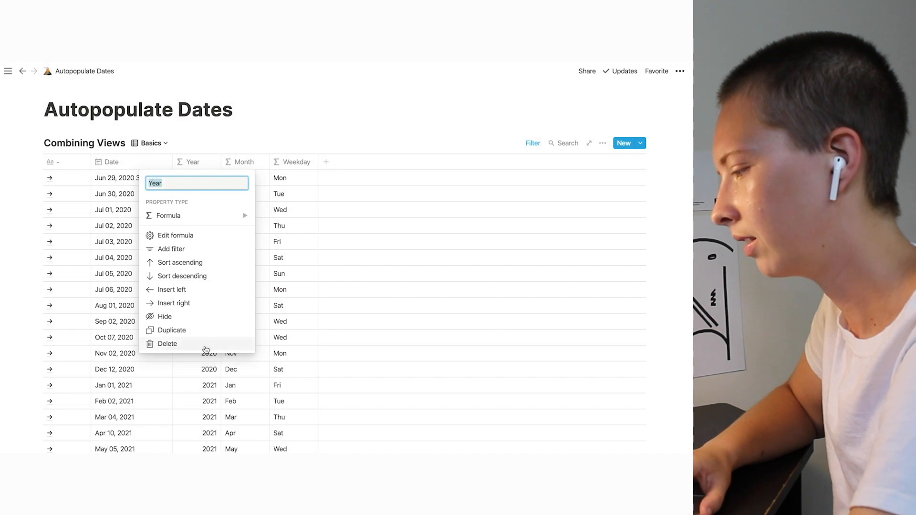
{"action": "left_click", "coordinate": [237, 347]}
{"action": "left_click", "coordinate": [318, 286]}
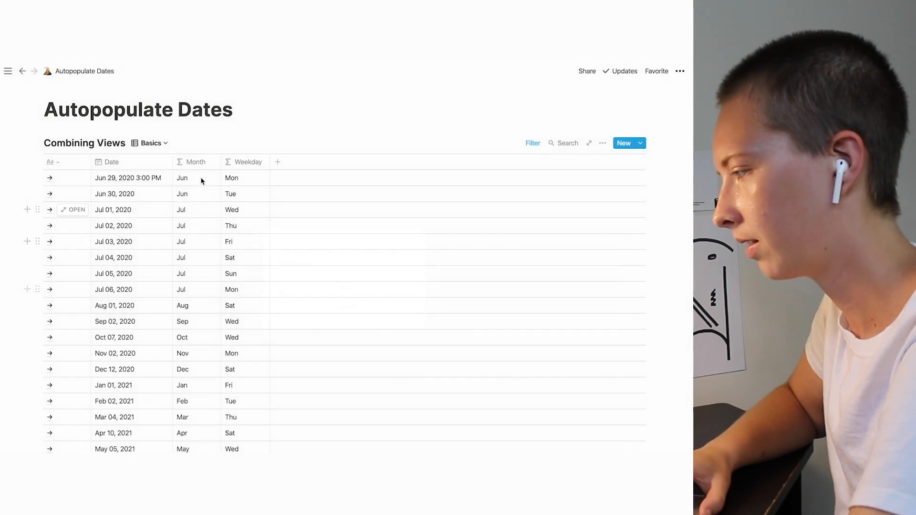
{"action": "left_click", "coordinate": [200, 163]}
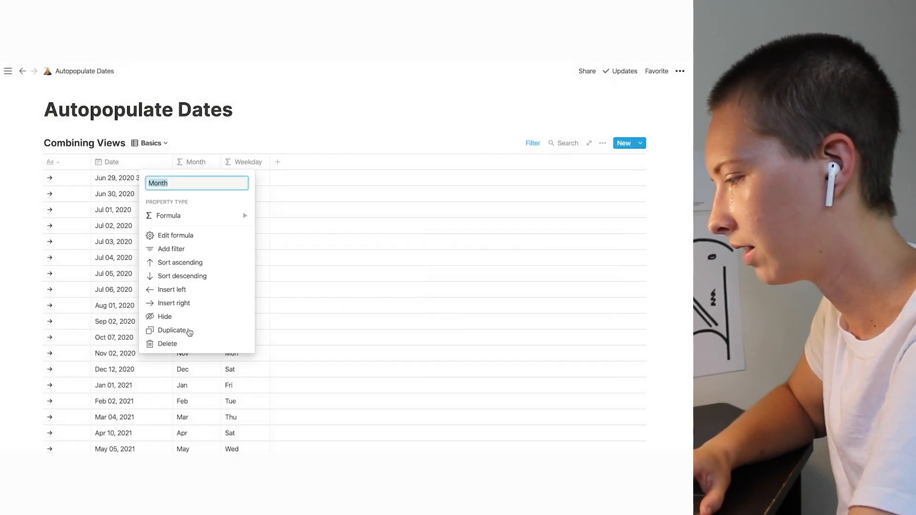
{"action": "left_click", "coordinate": [183, 344]}
{"action": "left_click", "coordinate": [319, 287]}
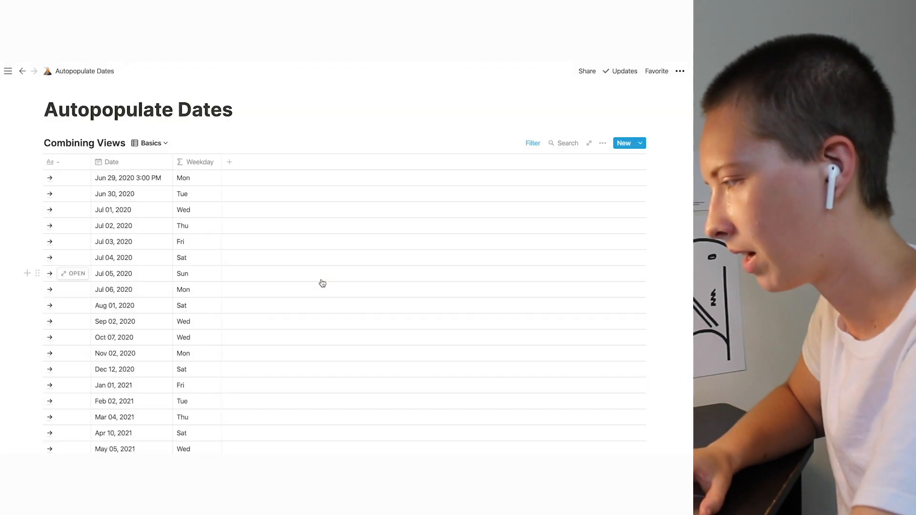
{"action": "left_click", "coordinate": [205, 163]}
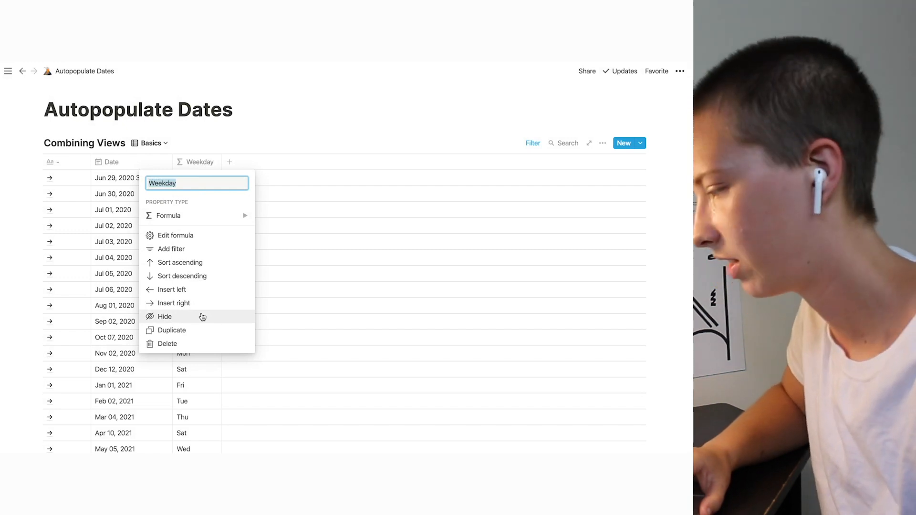
{"action": "left_click", "coordinate": [204, 345]}
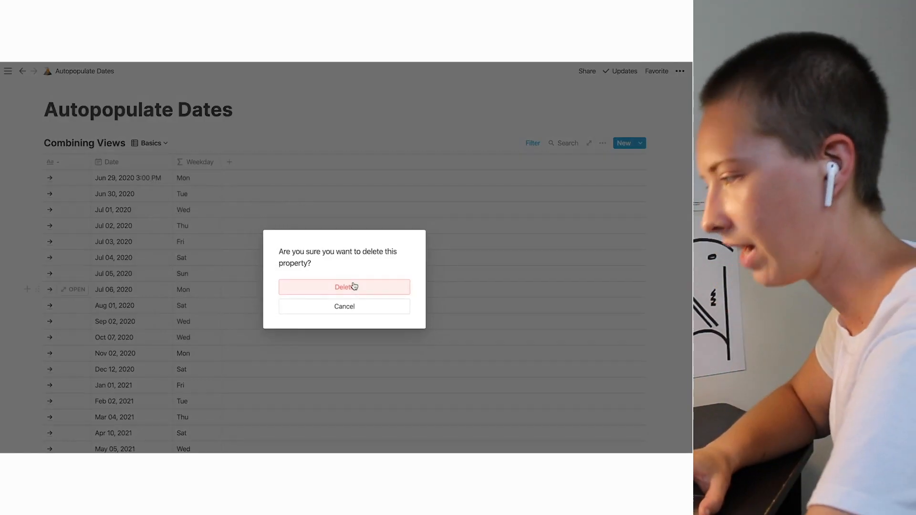
{"action": "left_click", "coordinate": [353, 286]}
- Add a formula property named Bi-Annual after the Date column and narrow its column slightly
{"action": "left_click", "coordinate": [182, 161]}
{"action": "type", "text": "Bi-Annual"}
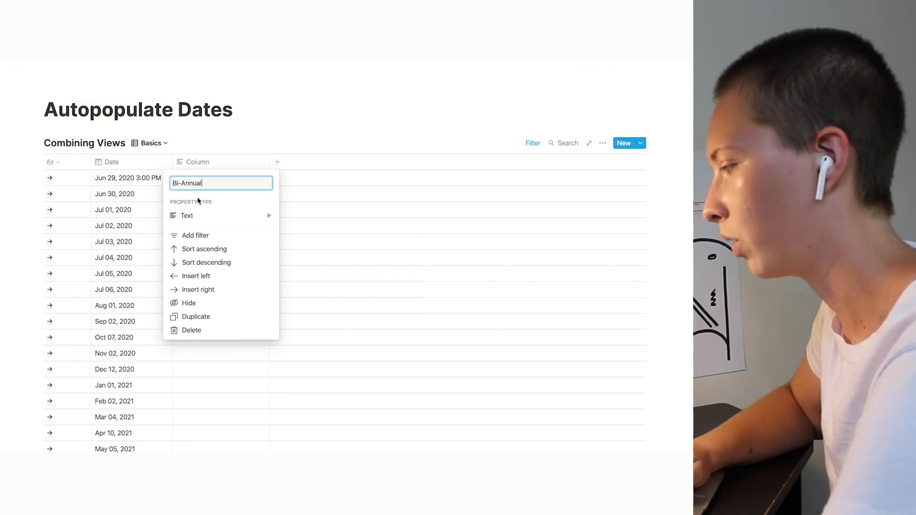
{"action": "mouse_move", "coordinate": [200, 217]}
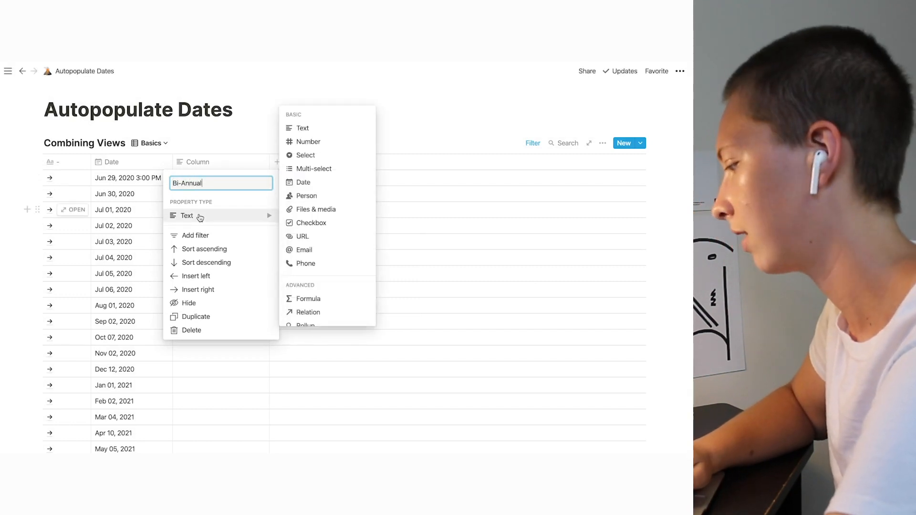
{"action": "left_click", "coordinate": [305, 298]}
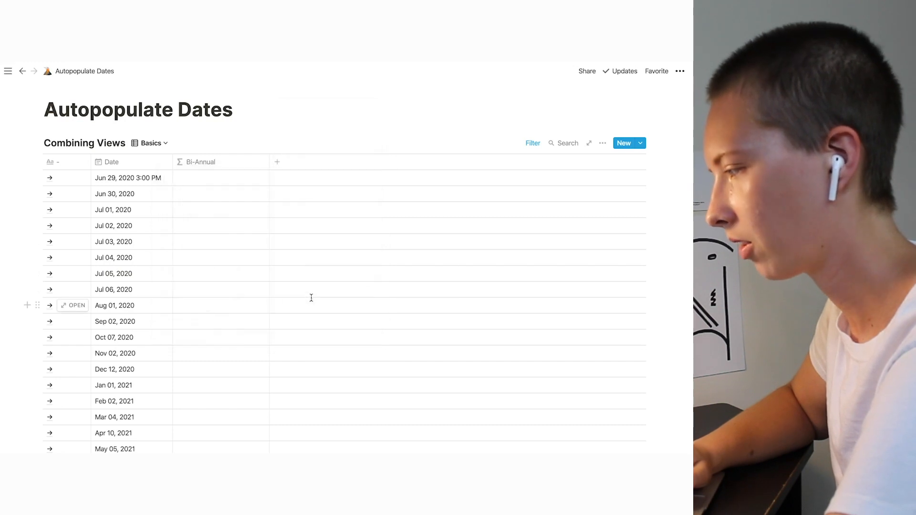
{"action": "left_click_drag", "start_coordinate": [269, 162], "coordinate": [254, 161]}
- Begin the Bi-Annual formula with the opening condition (month(prop("Date")) >= 5
{"action": "left_click", "coordinate": [190, 182]}
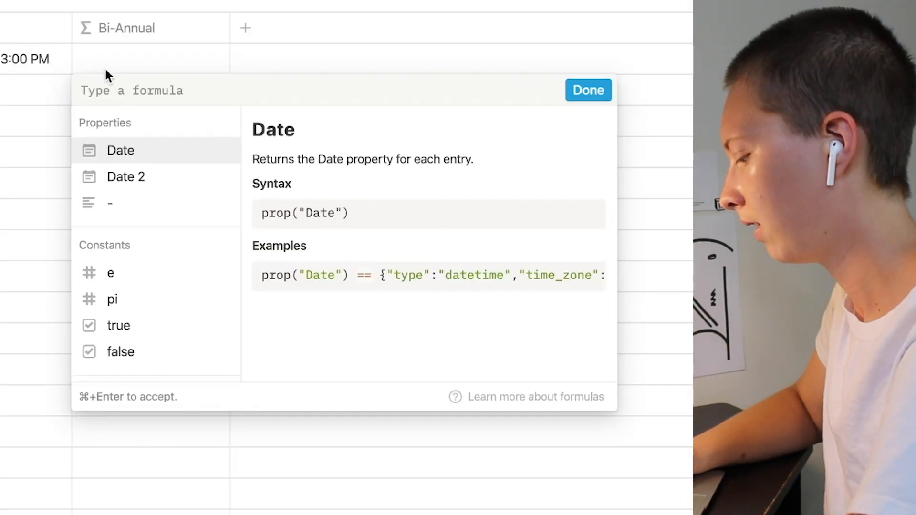
{"action": "type", "text": "month"}
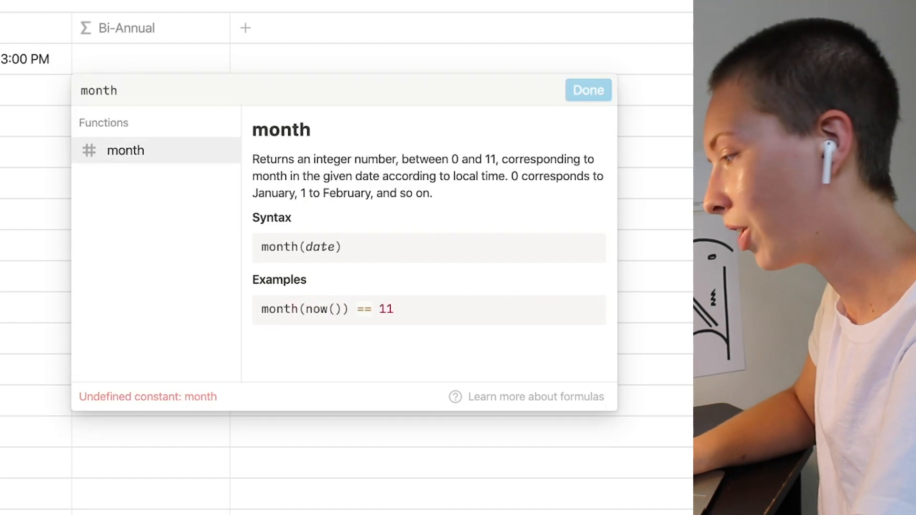
{"action": "type", "text": "("}
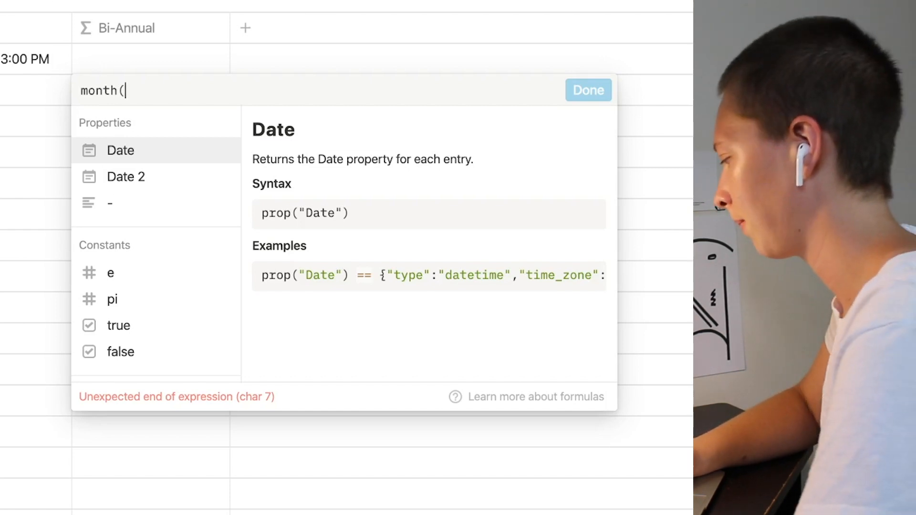
{"action": "type", "text": "prop"}
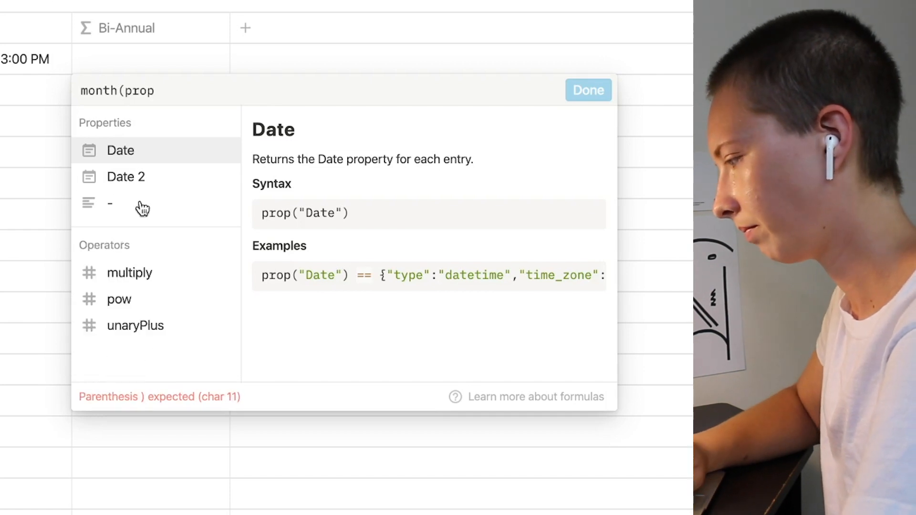
{"action": "left_click", "coordinate": [150, 154]}
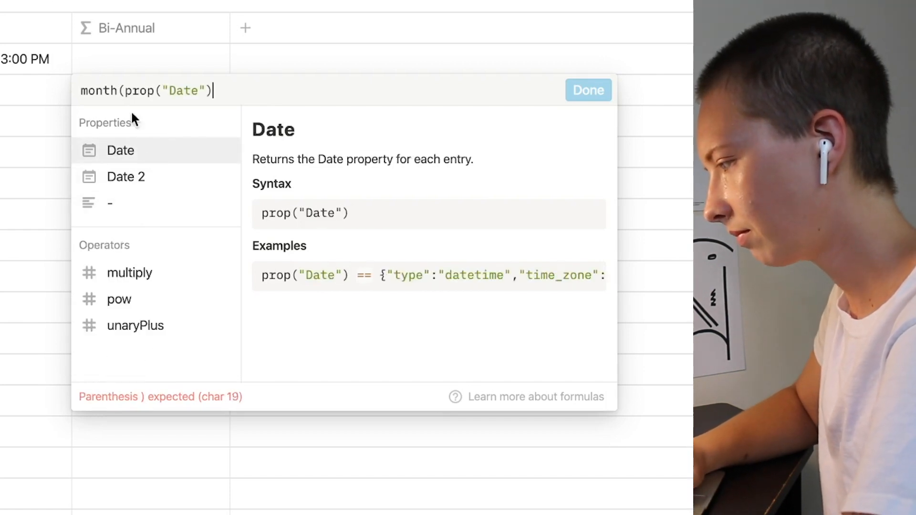
{"action": "left_click", "coordinate": [83, 95]}
{"action": "type", "text": "("}
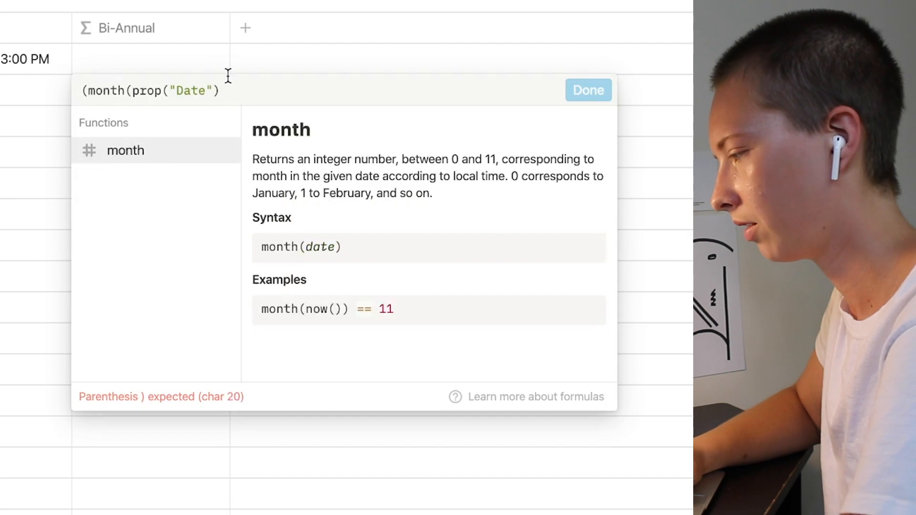
{"action": "left_click", "coordinate": [233, 91]}
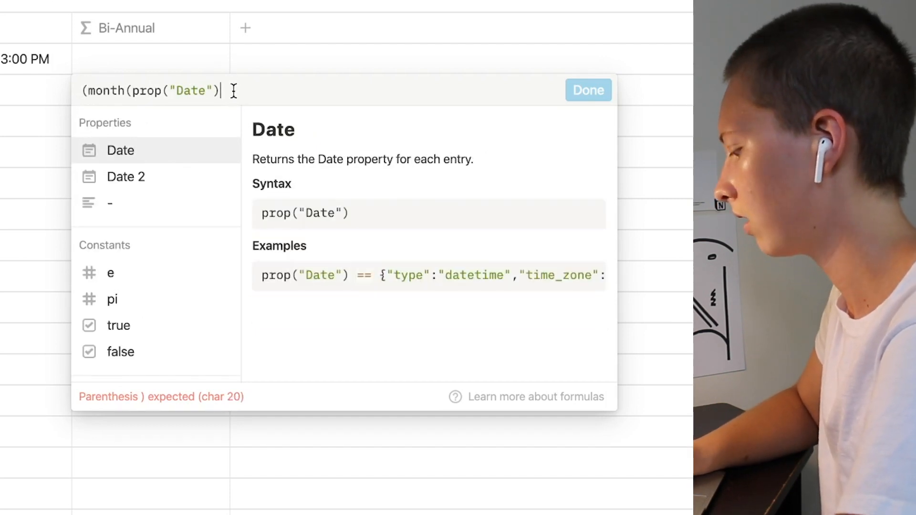
{"action": "type", "text": ") >= 5"}
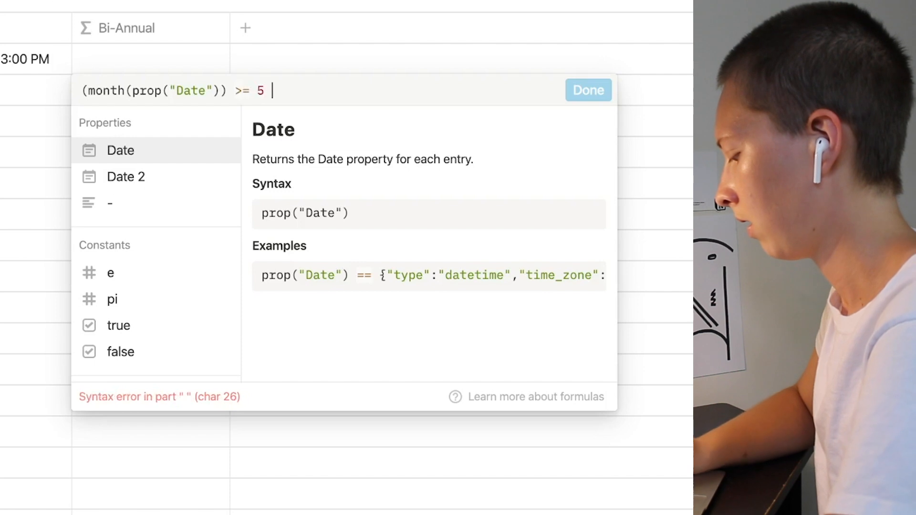
- Complete the Bi-Annual formula so it returns "Second" when the condition is true and "First" otherwise, and apply it
{"action": "type", "text": " ? "}
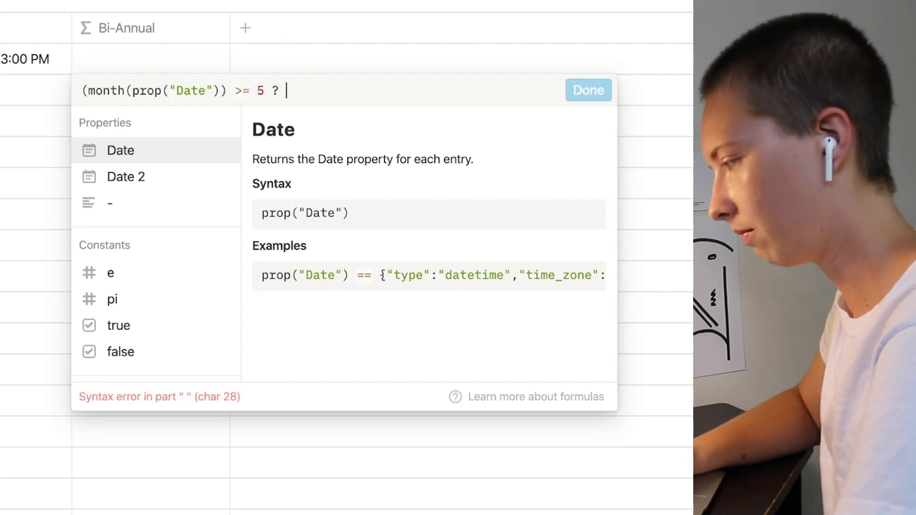
{"action": "type", "text": "\""}
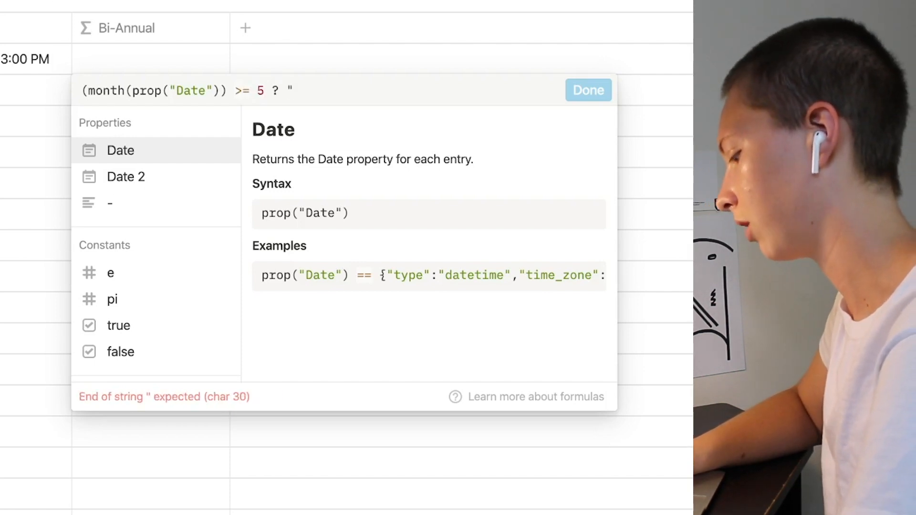
{"action": "type", "text": "Firs"}
{"action": "type", "text": "t"}
{"action": "key", "text": "BackSpace"}
{"action": "key", "text": "BackSpace"}
{"action": "key", "text": "BackSpace"}
{"action": "key", "text": "BackSpace"}
{"action": "key", "text": "BackSpace"}
{"action": "type", "text": "Second\""}
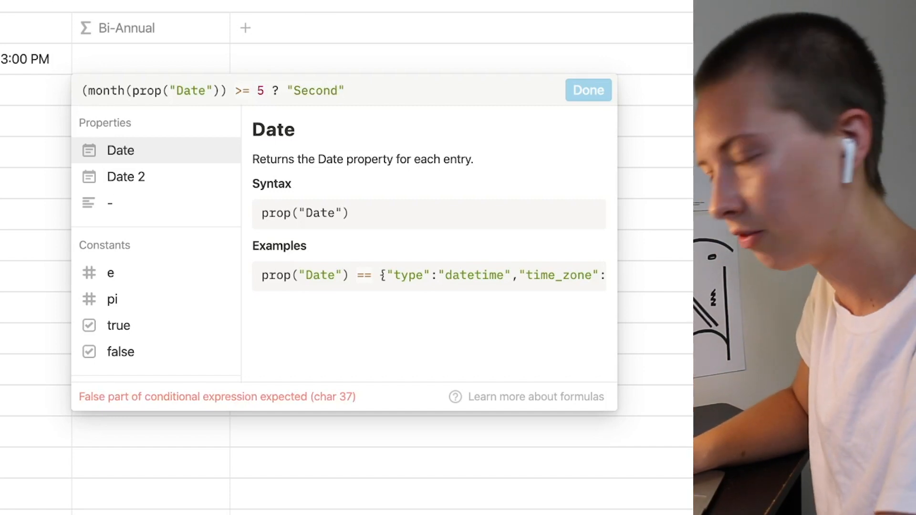
{"action": "type", "text": ": "}
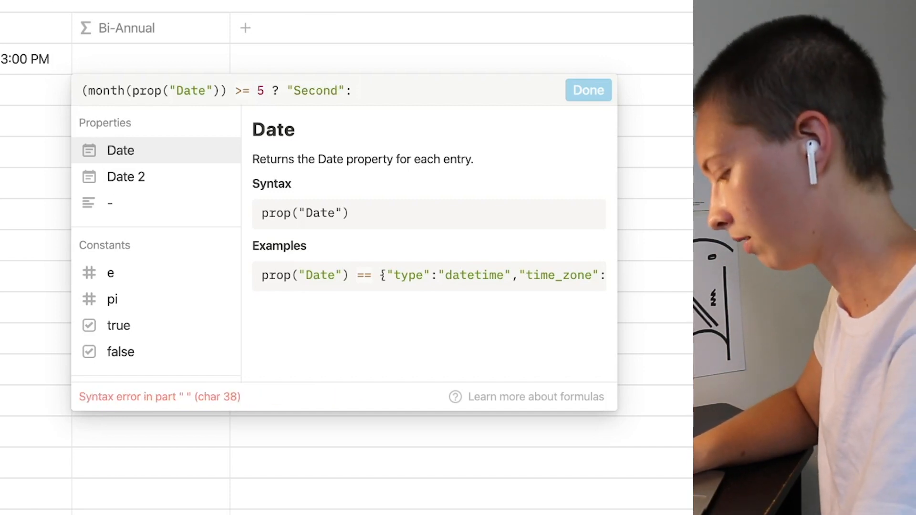
{"action": "type", "text": "\"First"}
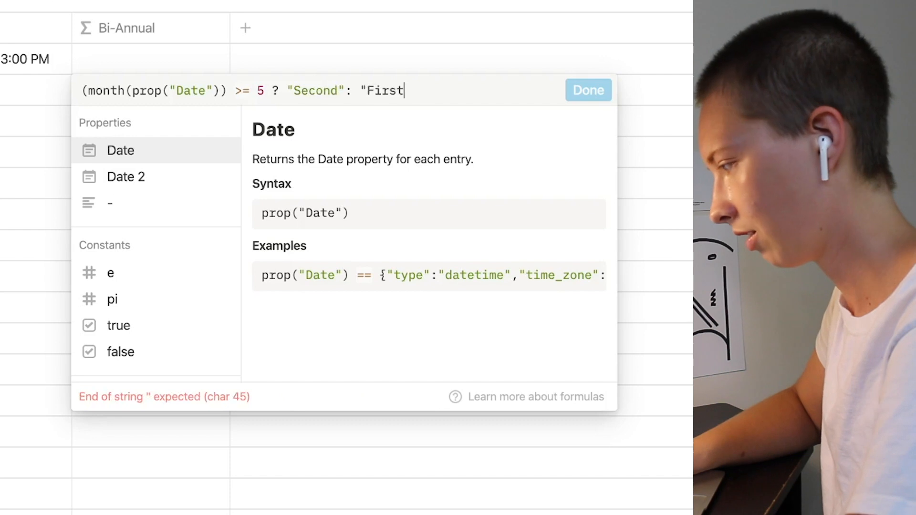
{"action": "type", "text": "\")"}
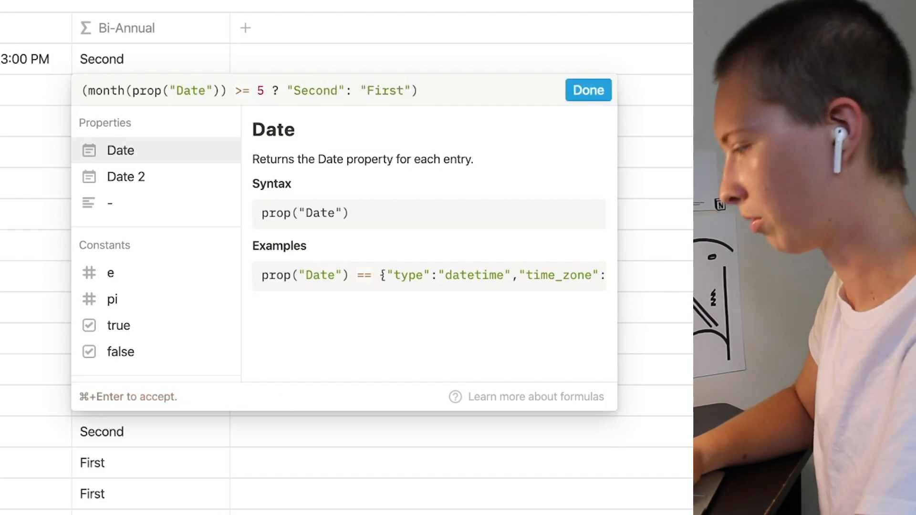
{"action": "left_click", "coordinate": [583, 90]}
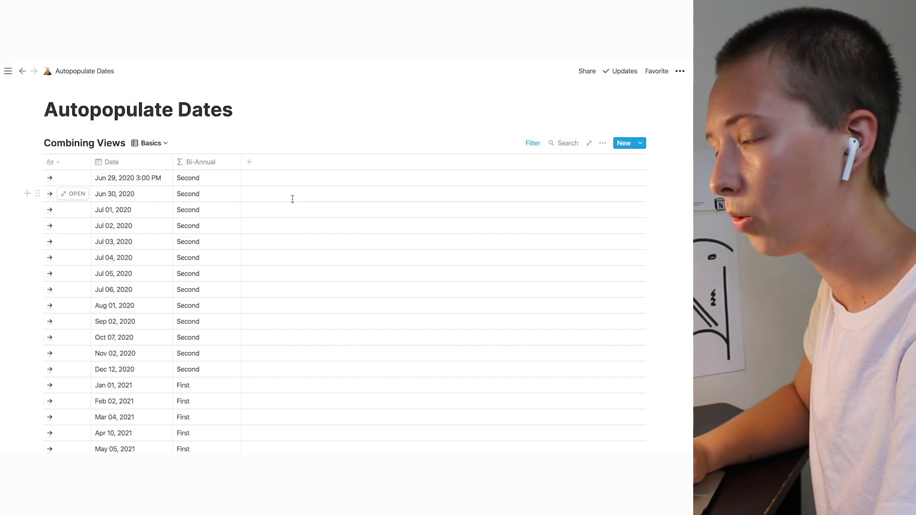
- Add a formula property named Quarter after the Bi-Annual column
{"action": "left_click", "coordinate": [252, 162]}
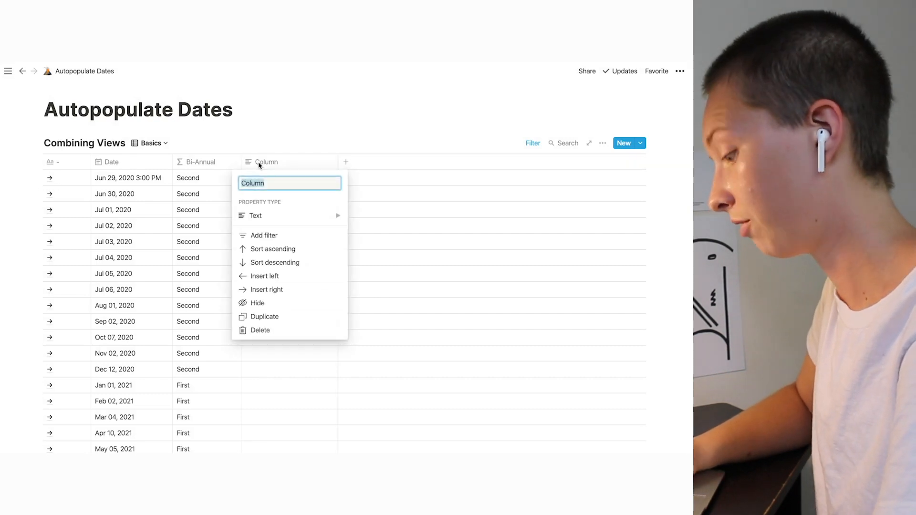
{"action": "type", "text": "Quarter"}
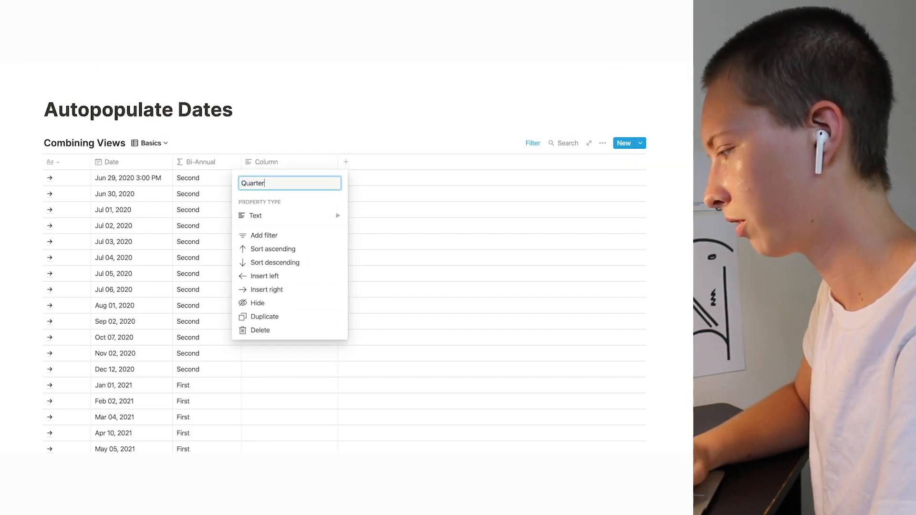
{"action": "mouse_move", "coordinate": [270, 215]}
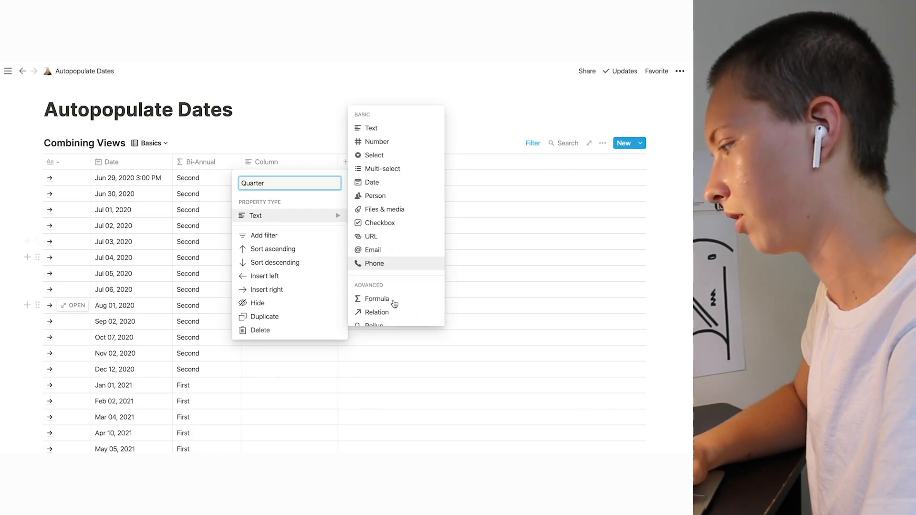
{"action": "left_click", "coordinate": [377, 299]}
{"action": "left_click", "coordinate": [325, 148]}
- Begin the Quarter formula with if(month(prop("Date")) < 3, "Quarter 1"
{"action": "left_click", "coordinate": [272, 175]}
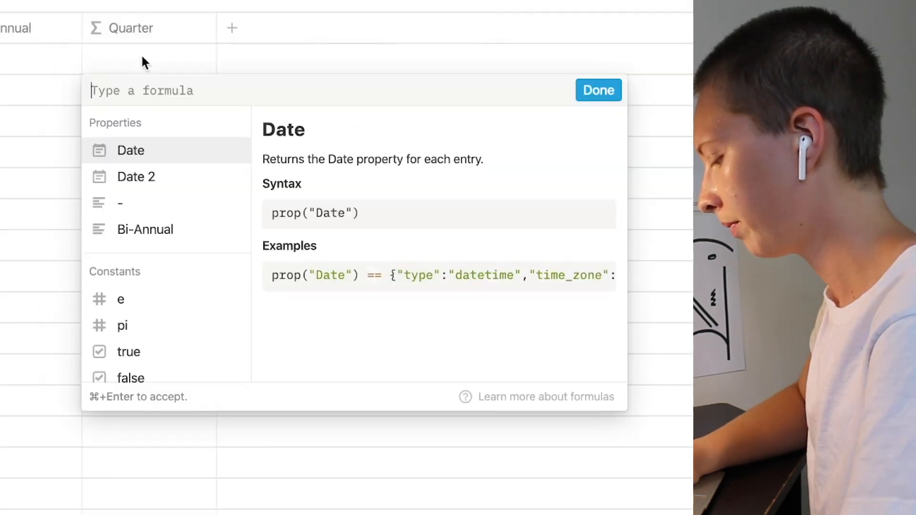
{"action": "type", "text": "i"}
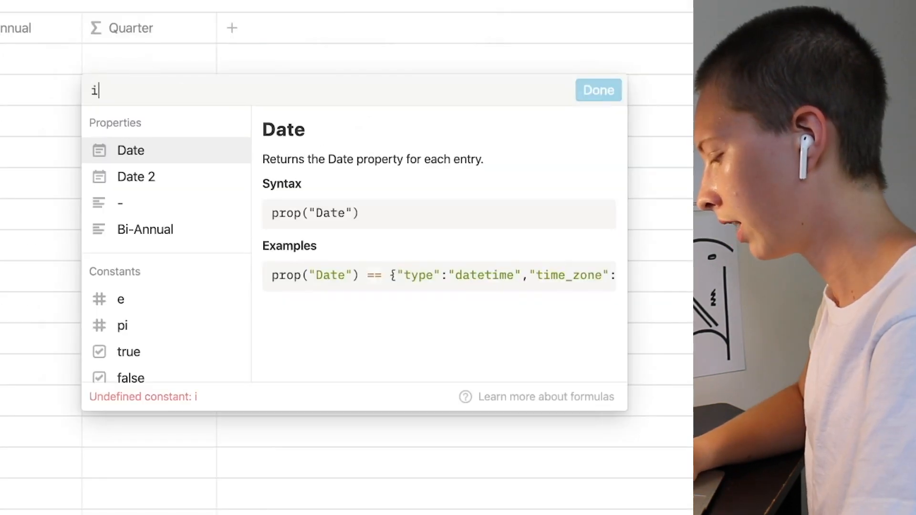
{"action": "type", "text": "f(month"}
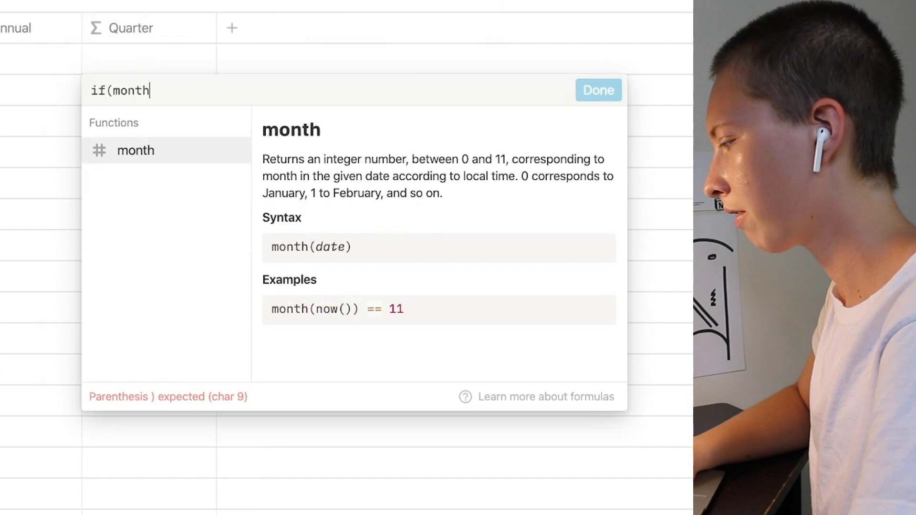
{"action": "type", "text": "(prop"}
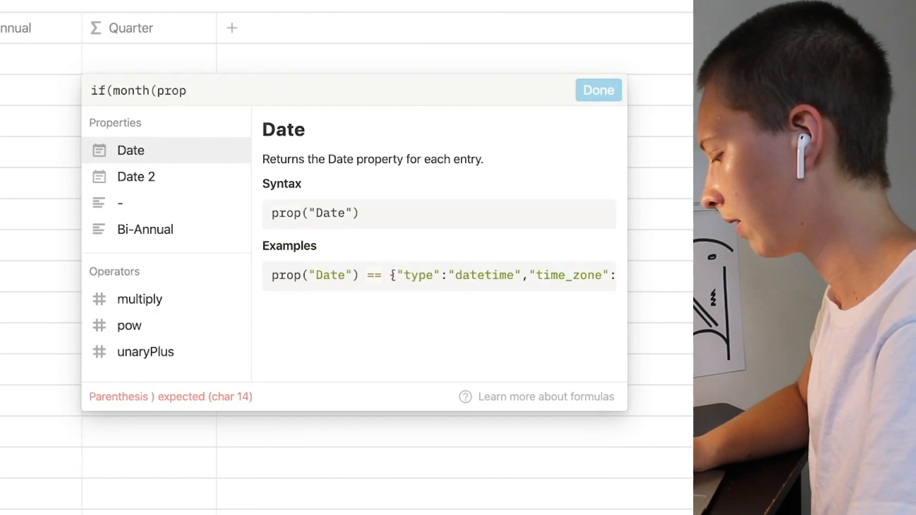
{"action": "left_click", "coordinate": [125, 156]}
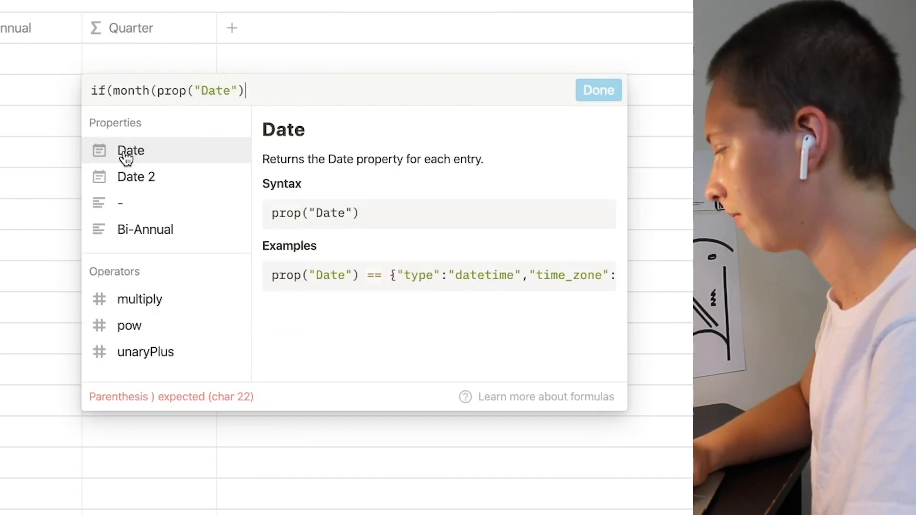
{"action": "type", "text": ") < "}
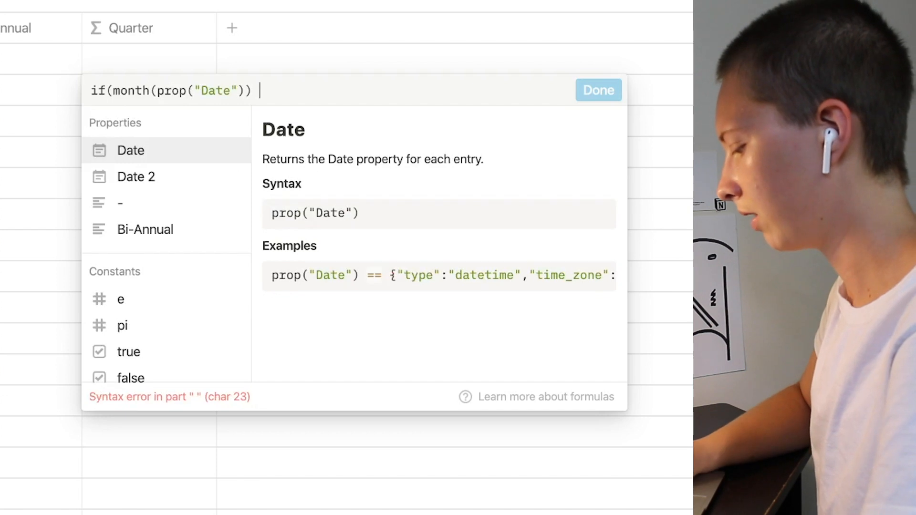
{"action": "type", "text": "3, \"Quart"}
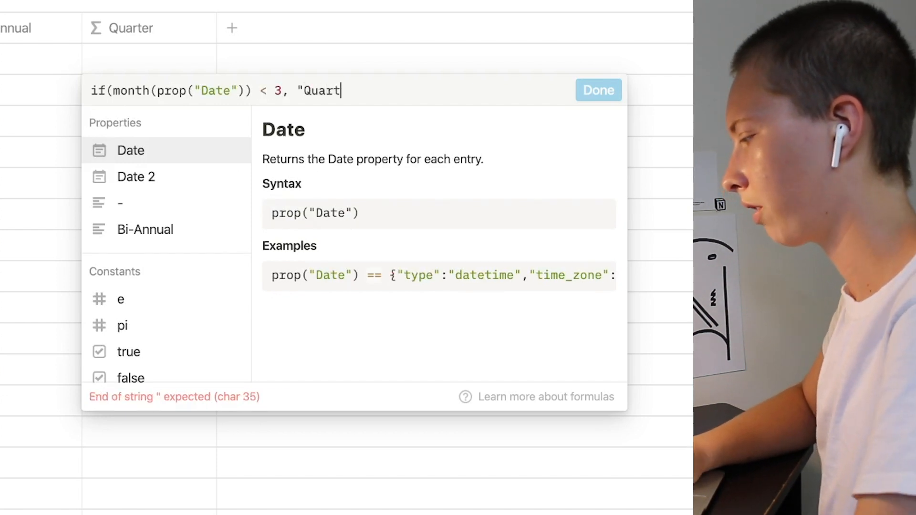
{"action": "type", "text": "er 1\""}
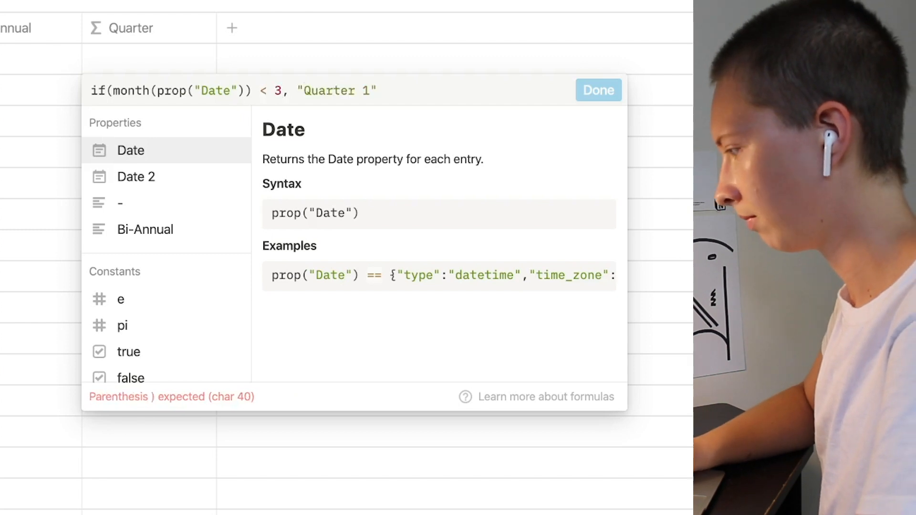
- Nest a second condition in the Quarter formula: if(month(prop("Date")) < 6, "Quarter 2"
{"action": "type", "text": ", if(month(prop"}
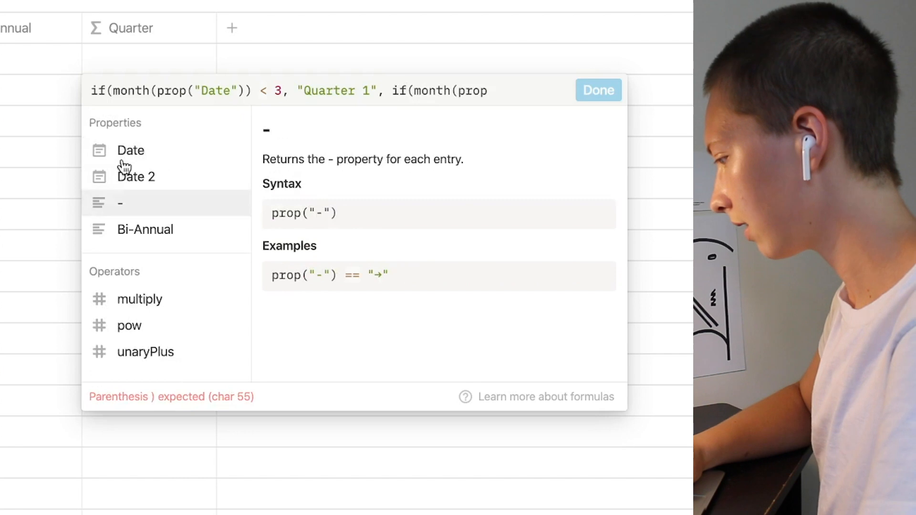
{"action": "left_click", "coordinate": [150, 149]}
{"action": "type", "text": ")"}
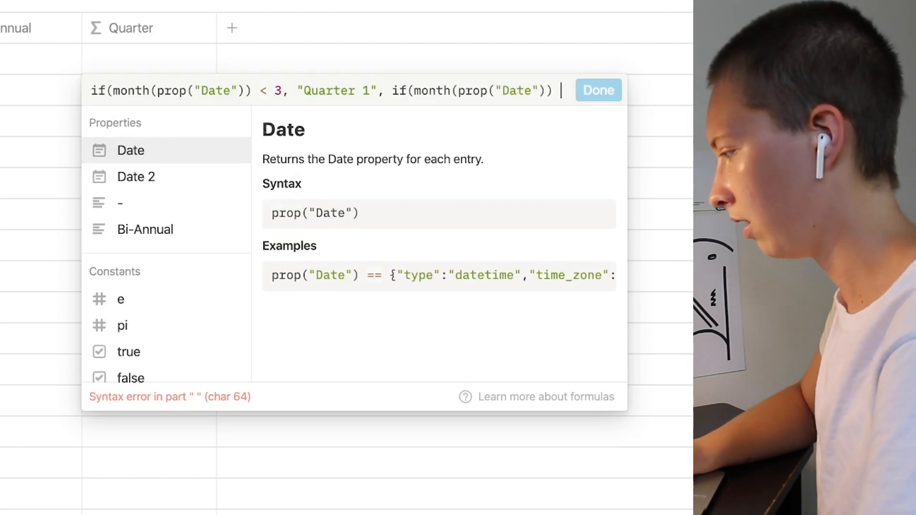
{"action": "type", "text": " < 6, "}
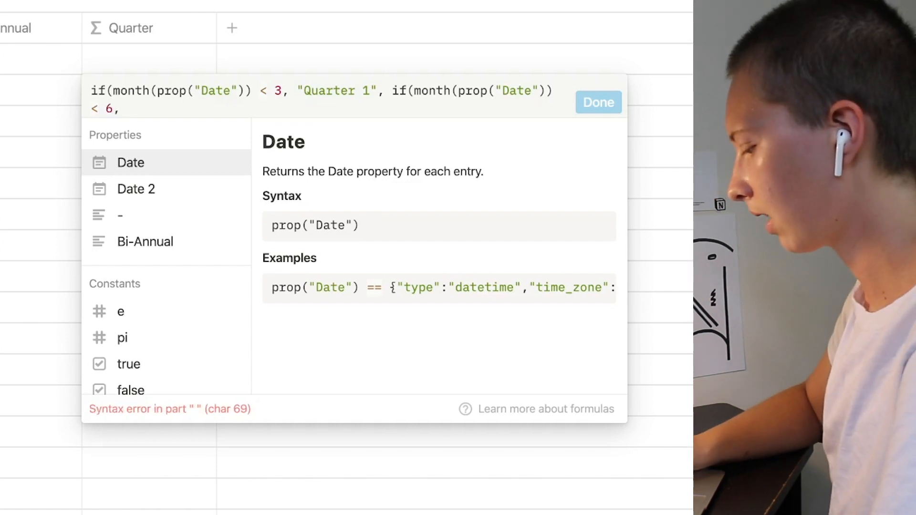
{"action": "type", "text": "\""}
{"action": "type", "text": "Quarter"}
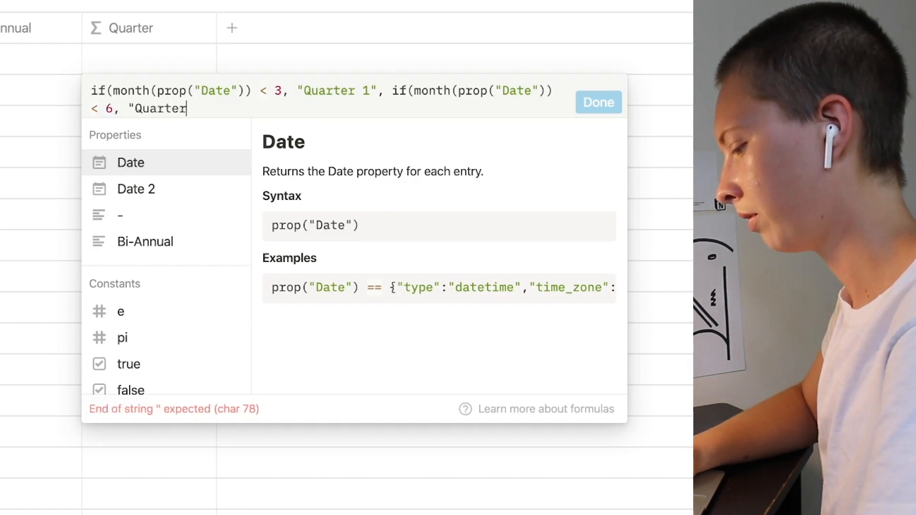
{"action": "type", "text": " 2\", i"}
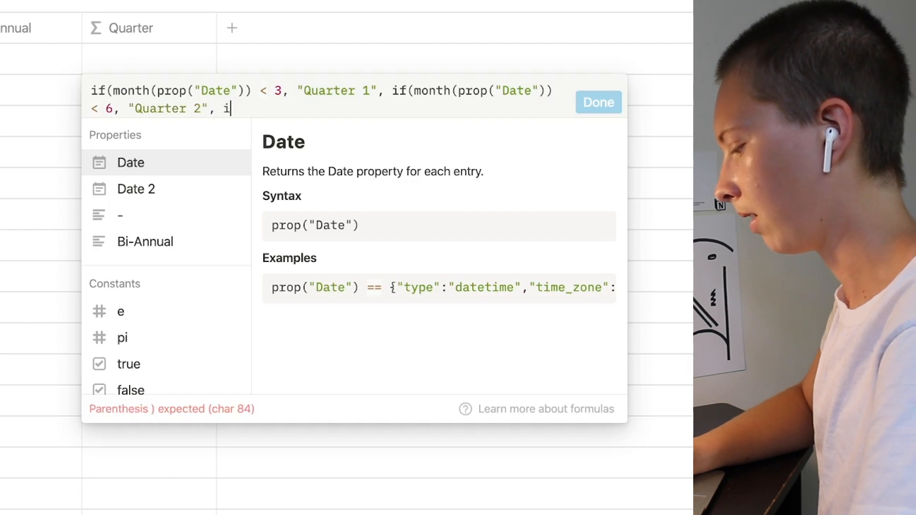
- Nest a third condition in the Quarter formula that returns "Quarter 3" when the month of prop("Date") is < 9
{"action": "type", "text": "f(month"}
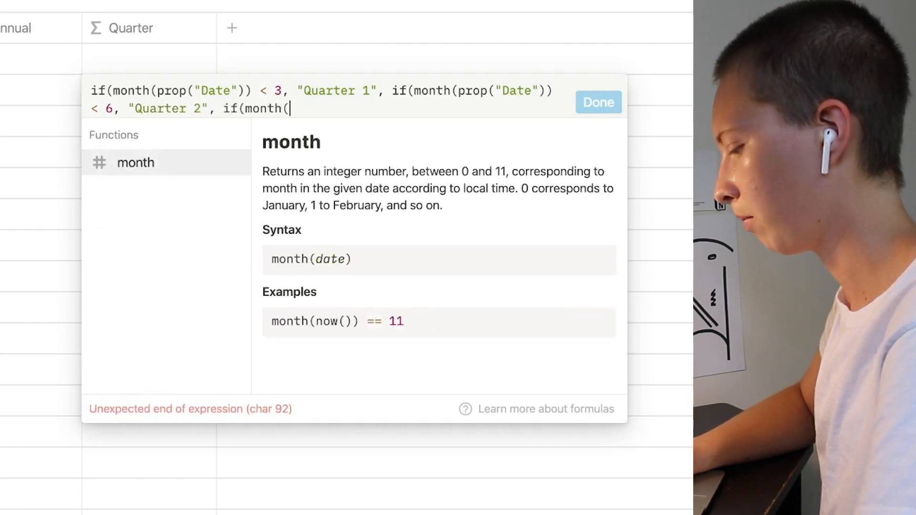
{"action": "type", "text": "(prop"}
{"action": "left_click", "coordinate": [153, 171]}
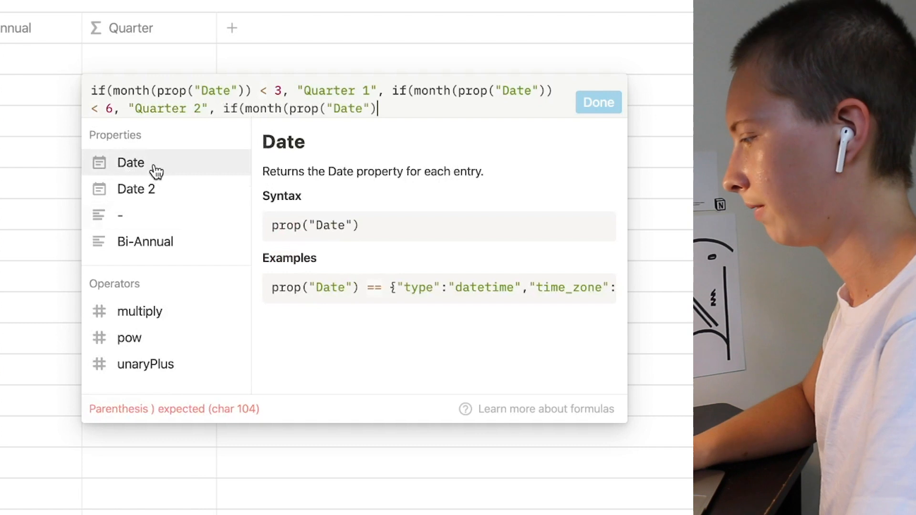
{"action": "type", "text": "<"}
{"action": "type", "text": " 9"}
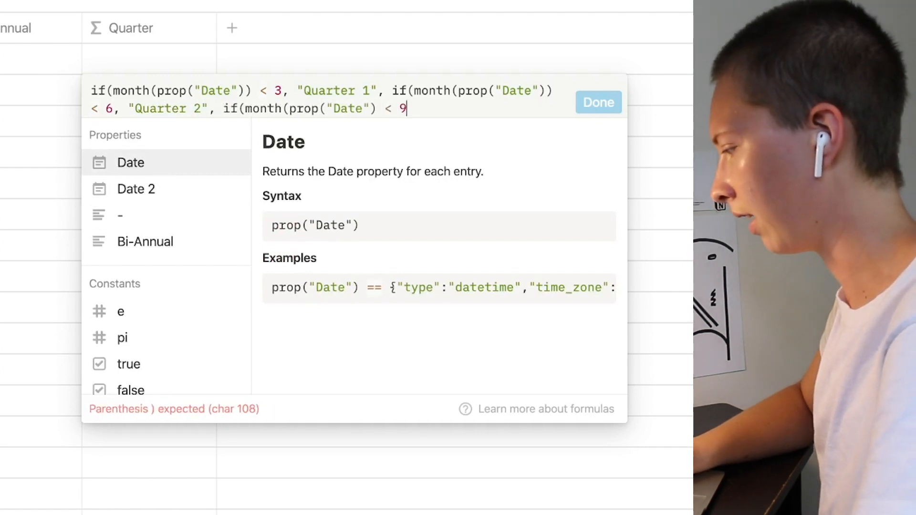
{"action": "type", "text": ", \"Qu"}
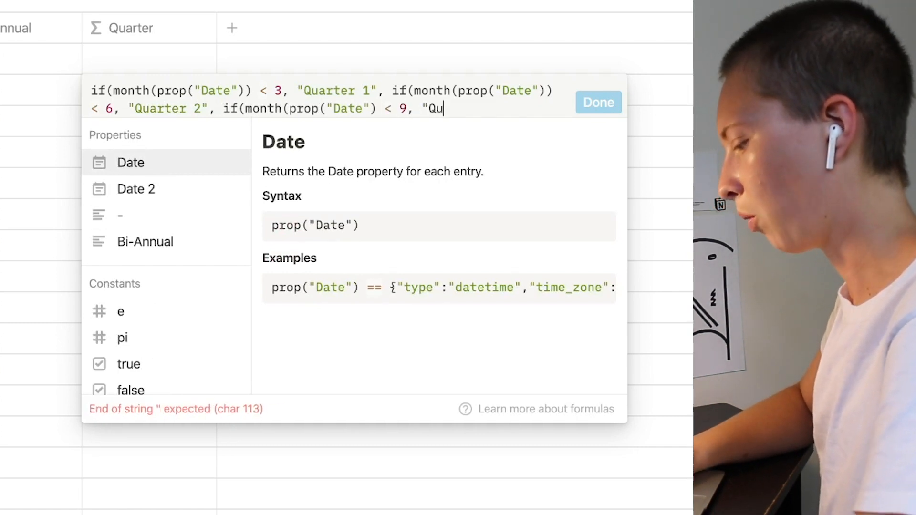
{"action": "type", "text": "arter 3\", "}
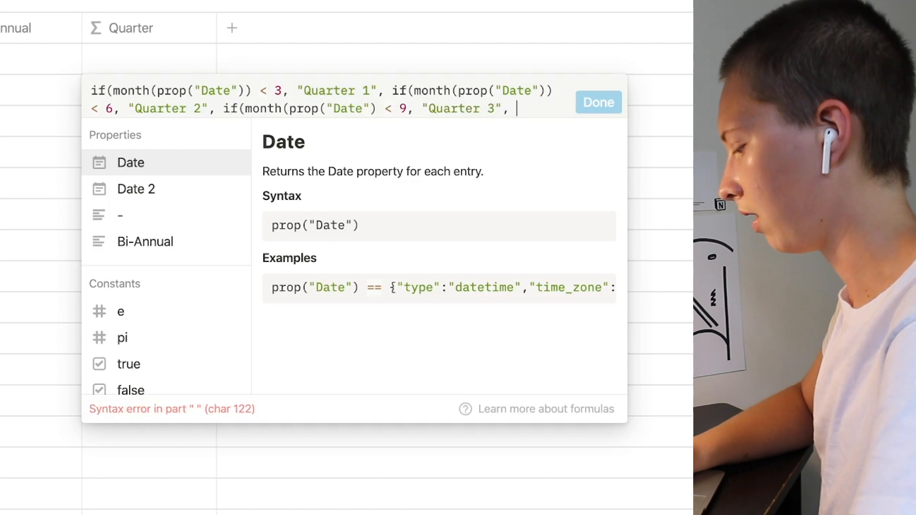
- Nest a fourth condition returning "Quarter 4" when the month of prop("Date") is < 12, otherwise an empty string "", and close the nested ifs
{"action": "type", "text": "if(month("}
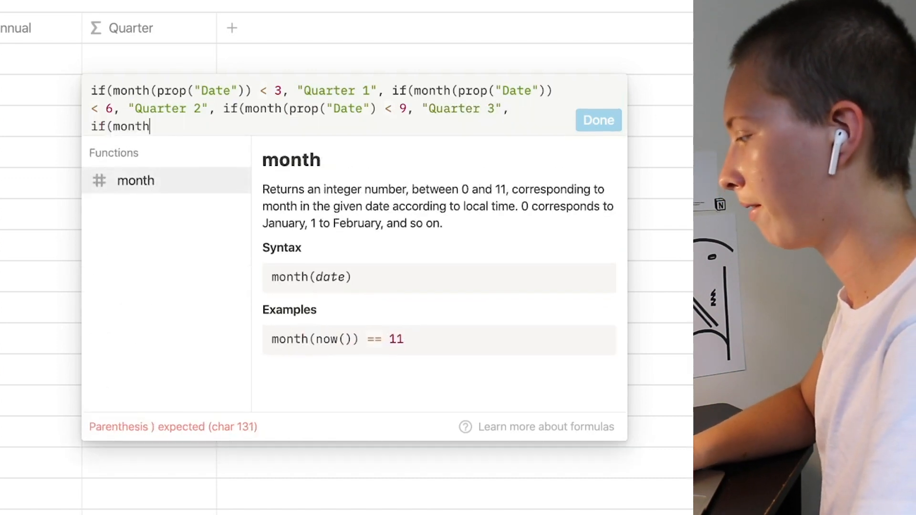
{"action": "type", "text": "prop"}
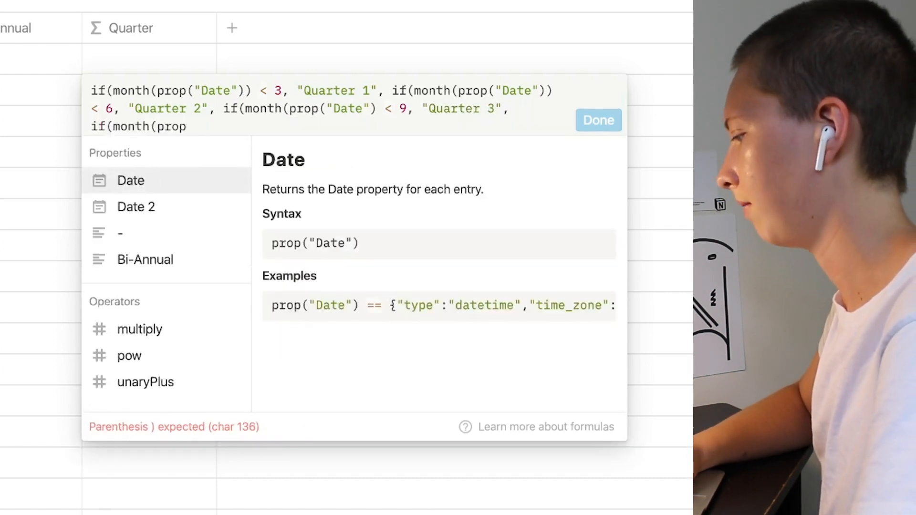
{"action": "left_click", "coordinate": [146, 190]}
{"action": "type", "text": "< "}
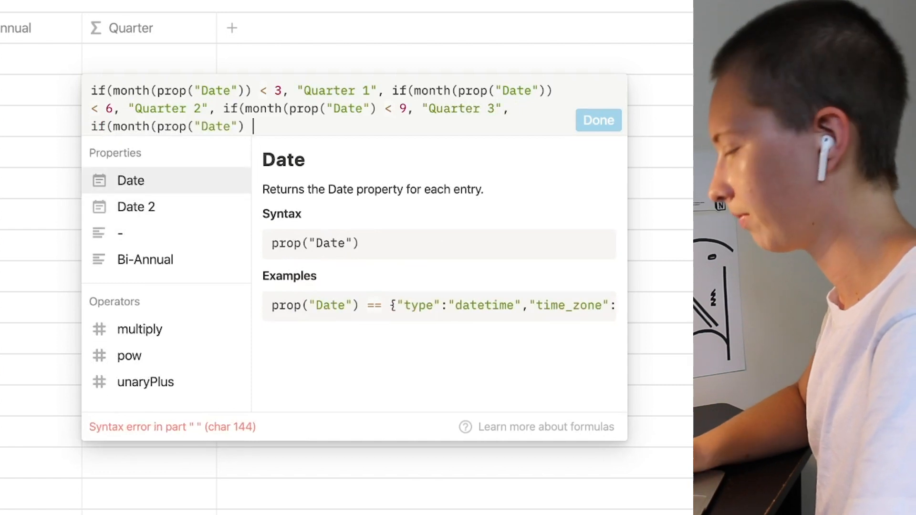
{"action": "type", "text": "12,"}
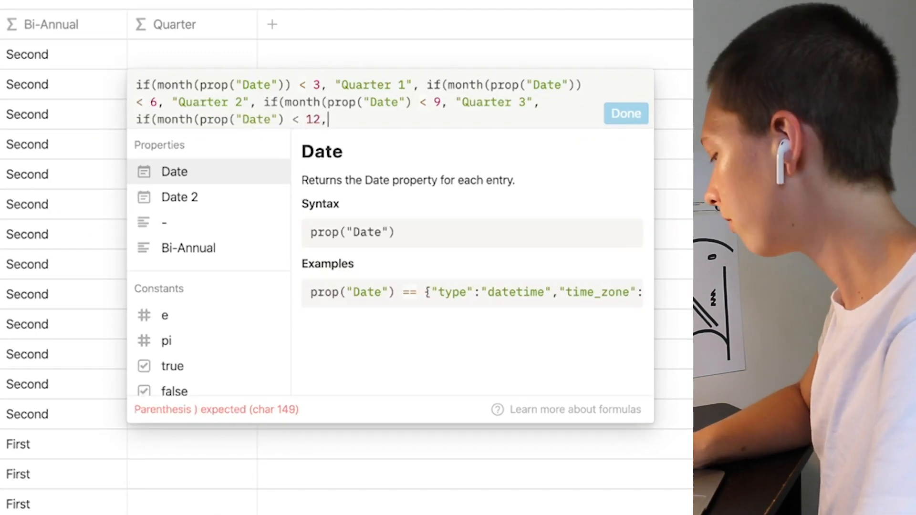
{"action": "type", "text": " \"Quarte"}
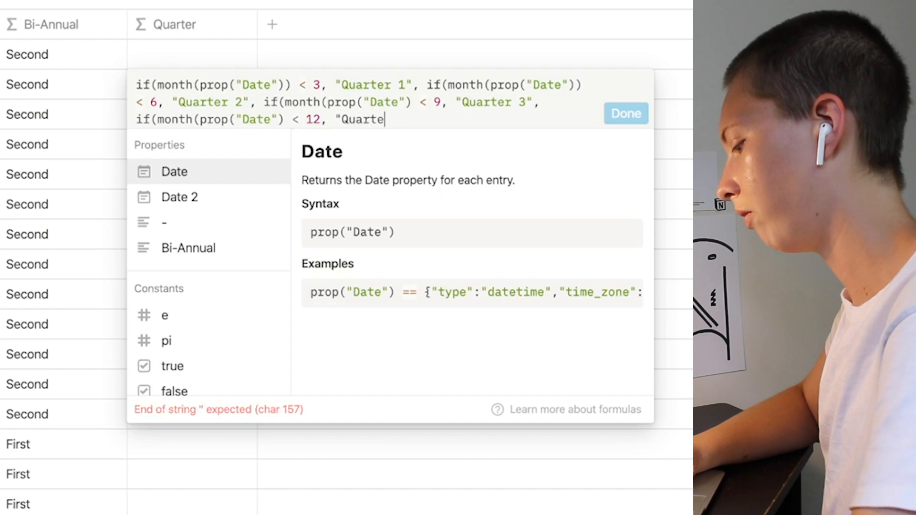
{"action": "type", "text": "r 4\", "}
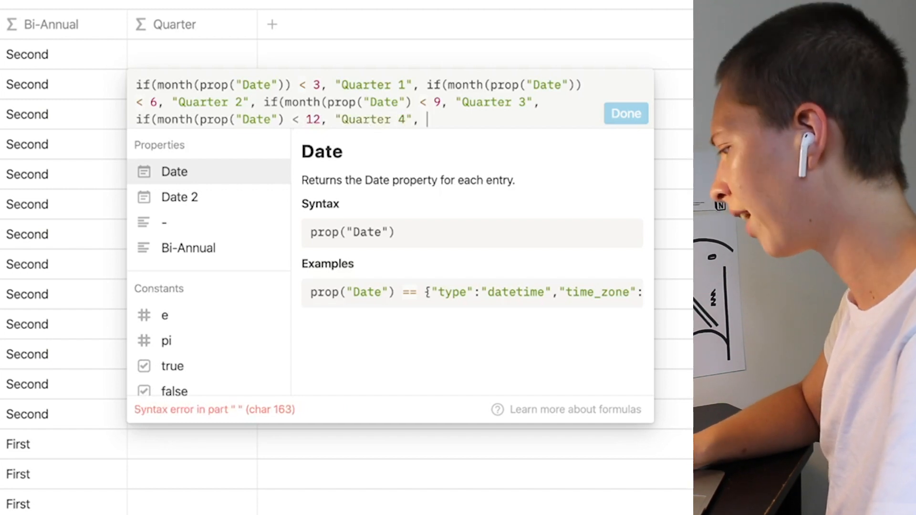
{"action": "type", "text": "\"\"))))))"}
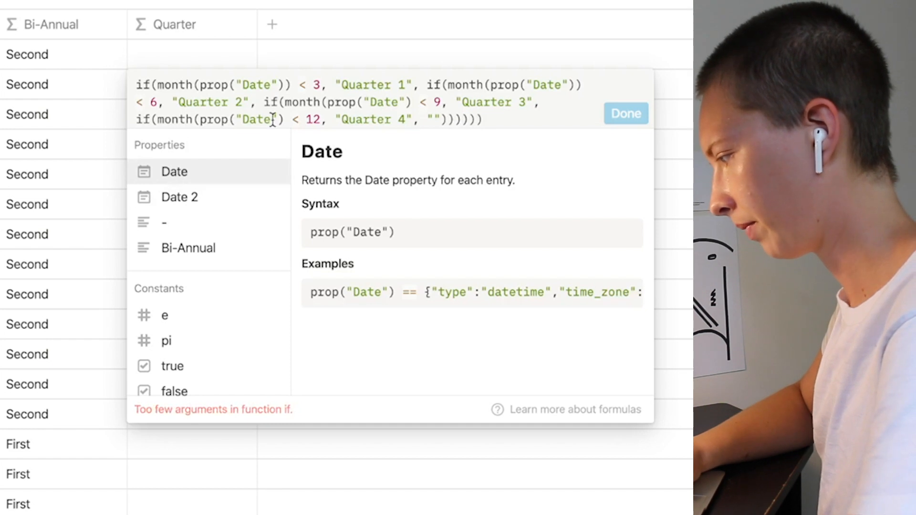
- Correct the Quarter formula's parentheses by closing month() in the last two conditions and removing the surplus ones at the end, and apply it
{"action": "left_click", "coordinate": [412, 102]}
{"action": "type", "text": ")"}
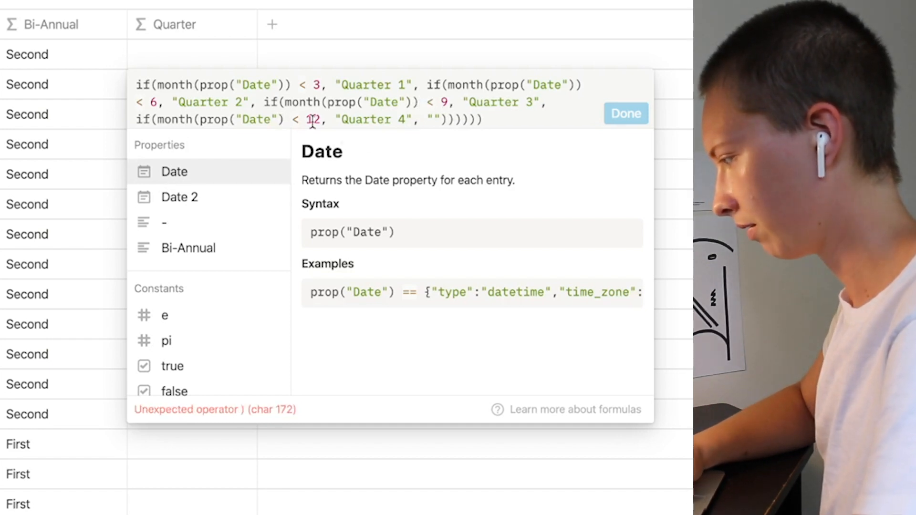
{"action": "left_click", "coordinate": [287, 120]}
{"action": "type", "text": ")"}
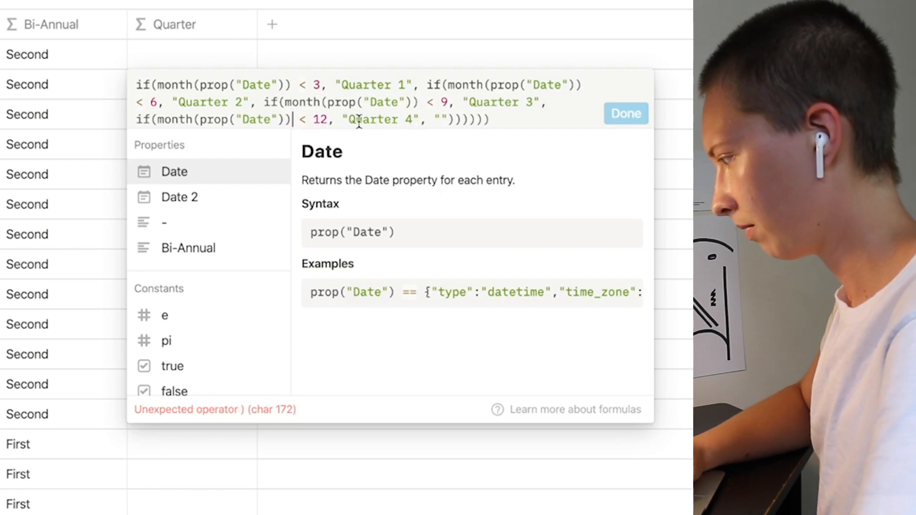
{"action": "key", "text": "Down"}
{"action": "key", "text": "BackSpace"}
{"action": "key", "text": "BackSpace"}
{"action": "key", "text": "BackSpace"}
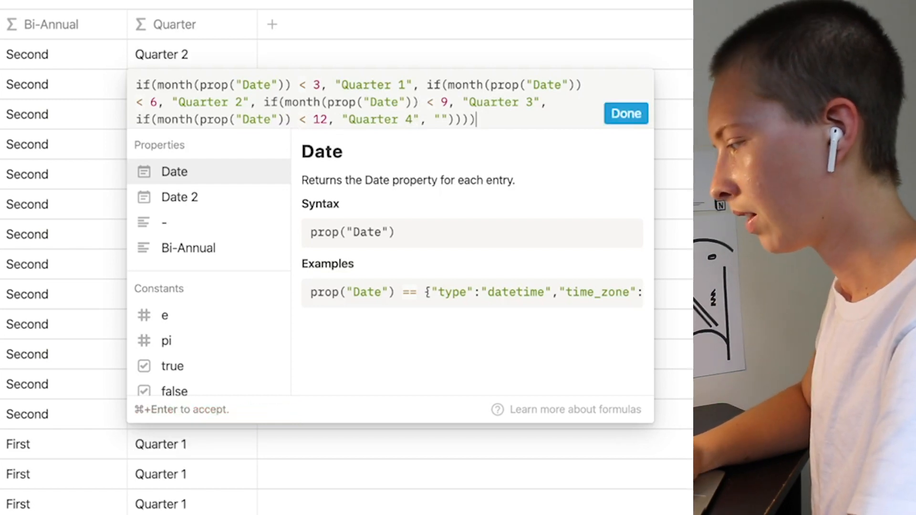
{"action": "left_click", "coordinate": [640, 115]}
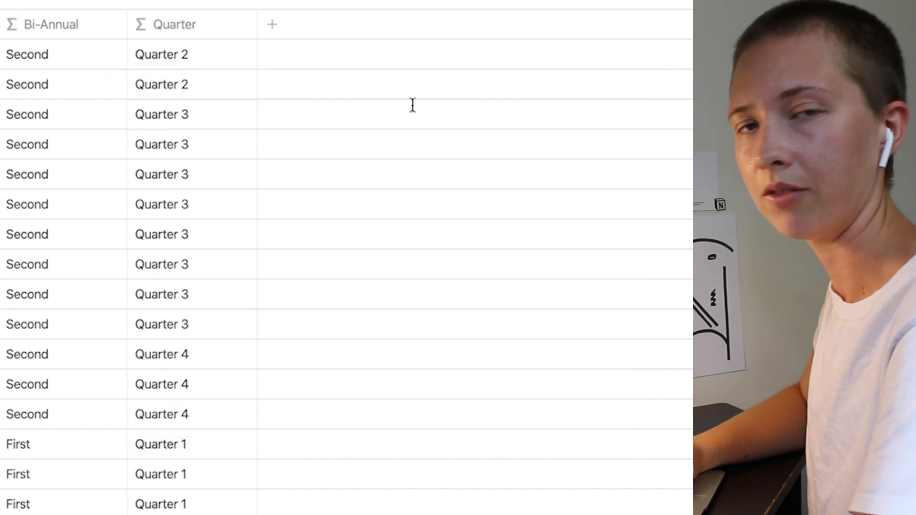
- Add a formula property named Date after the Quarter column
{"action": "left_click", "coordinate": [272, 24]}
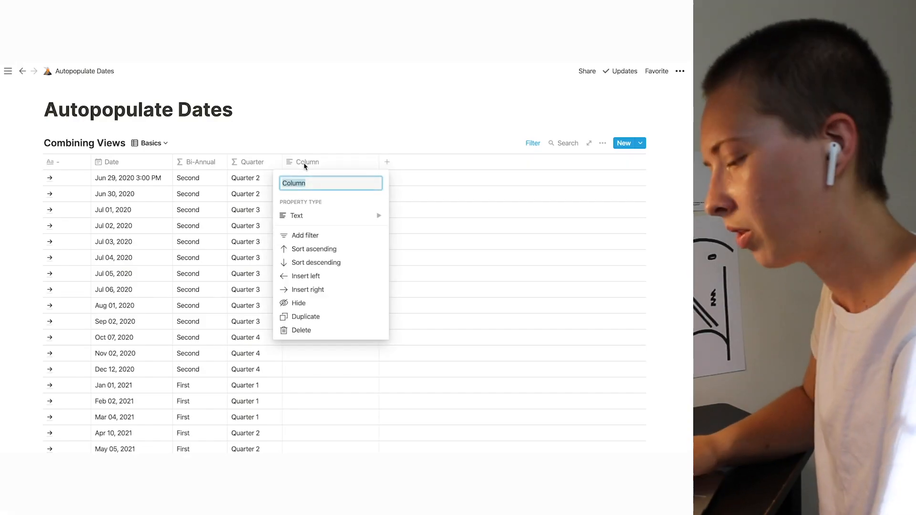
{"action": "type", "text": "Date"}
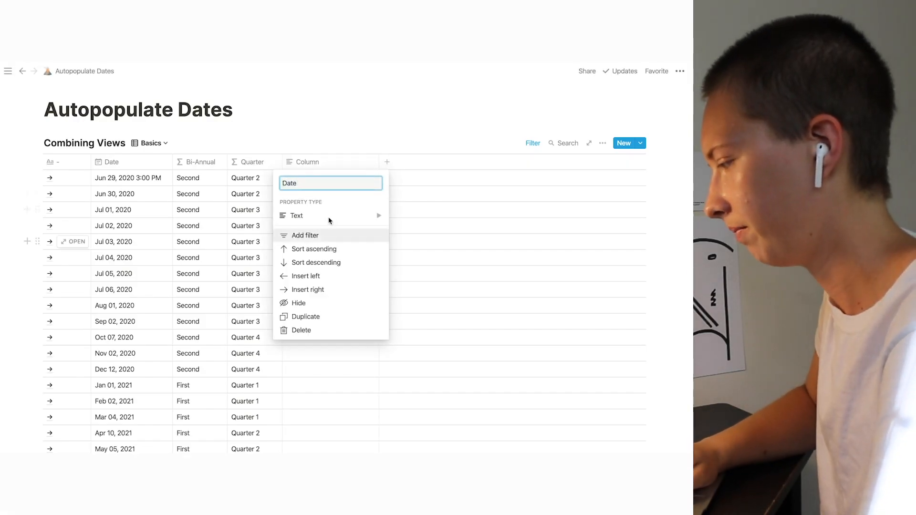
{"action": "mouse_move", "coordinate": [329, 219]}
{"action": "left_click", "coordinate": [426, 300]}
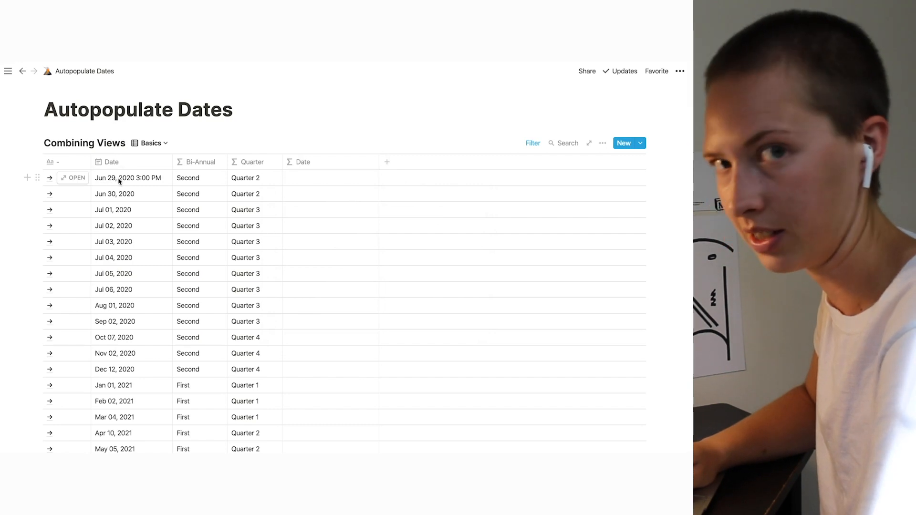
- Enter formatDate(prop("Date"), "DD") as the formula of the new Date column and apply it
{"action": "left_click", "coordinate": [310, 175]}
{"action": "type", "text": "formatD"}
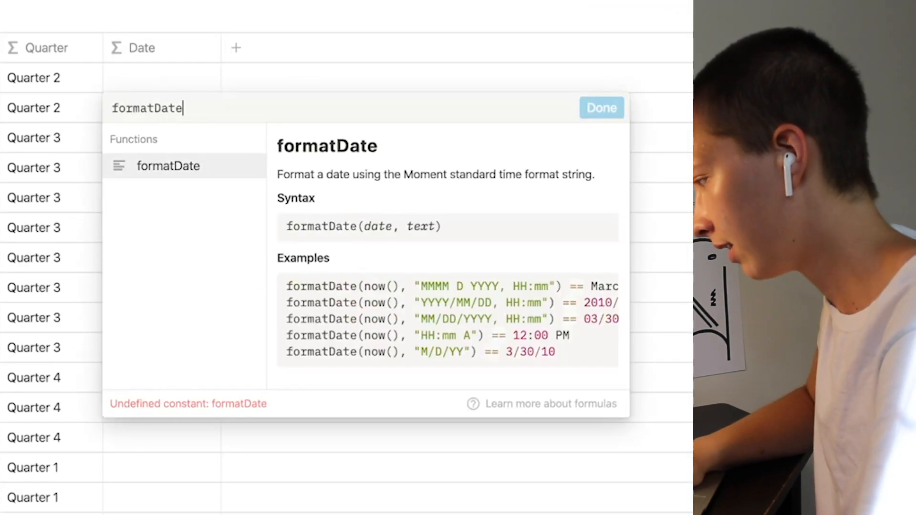
{"action": "type", "text": "(prop"}
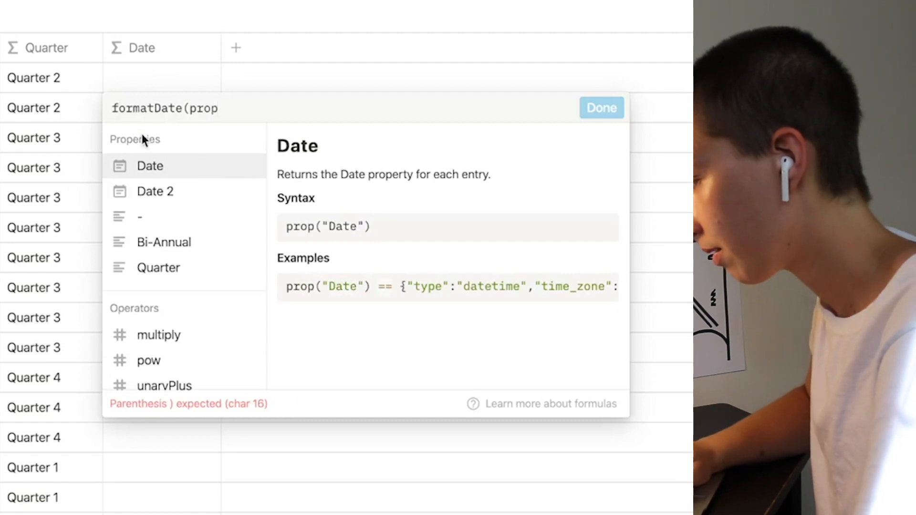
{"action": "left_click", "coordinate": [149, 167]}
{"action": "type", "text": ", \""}
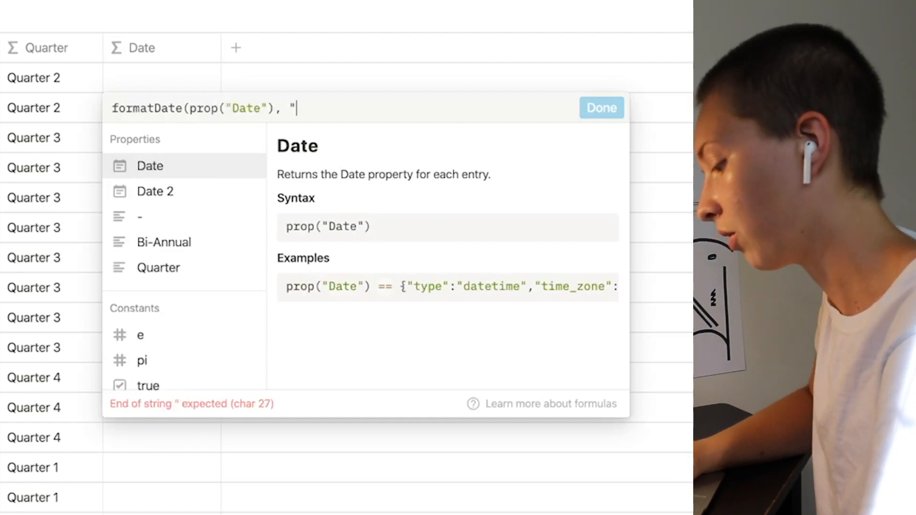
{"action": "type", "text": "D"}
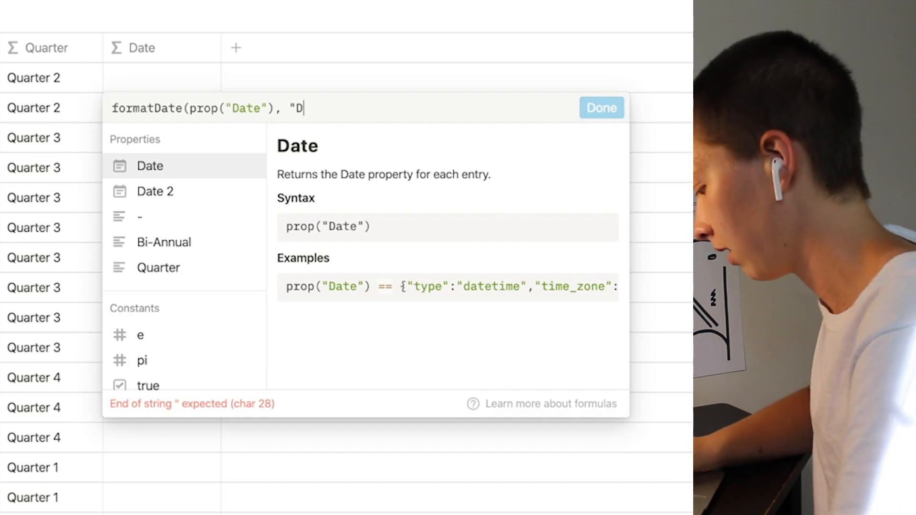
{"action": "type", "text": "D\""}
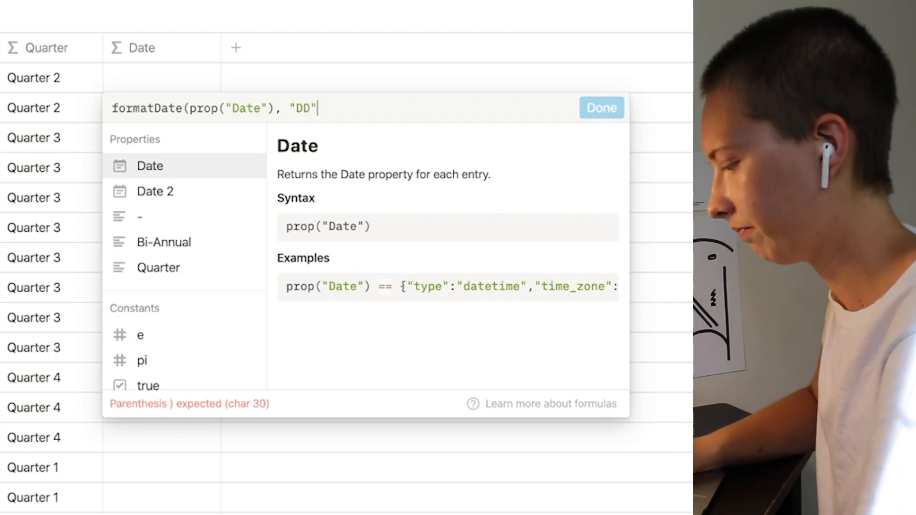
{"action": "type", "text": ")"}
{"action": "left_click", "coordinate": [582, 112]}
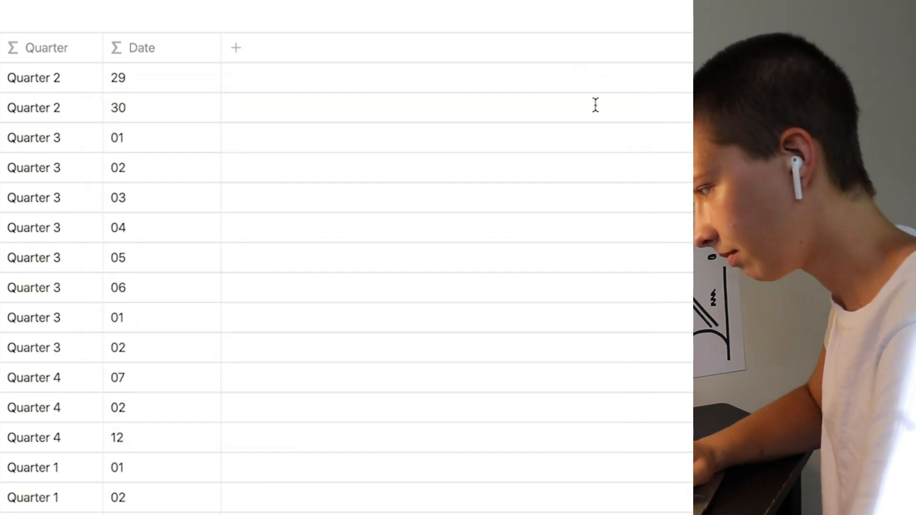
- Change the format string in the Date column's formula to "DDD" and apply it
{"action": "left_click", "coordinate": [307, 178]}
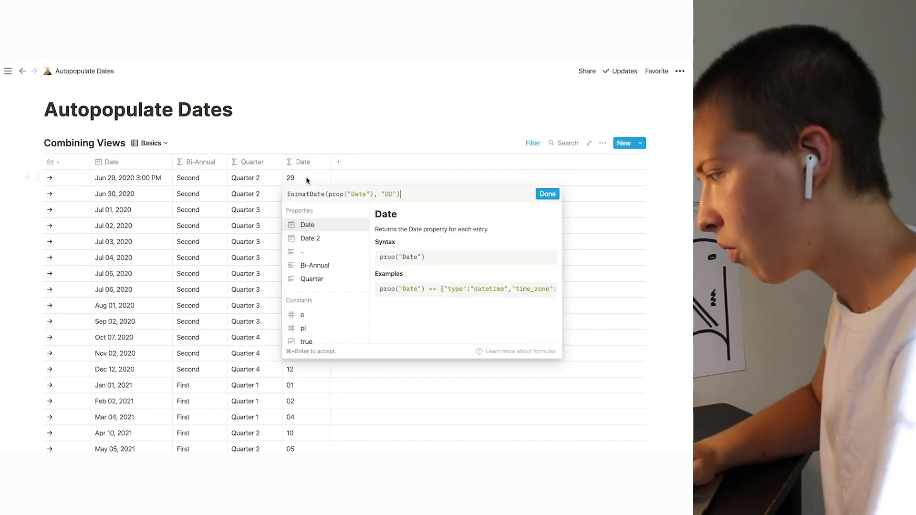
{"action": "left_click", "coordinate": [311, 109]}
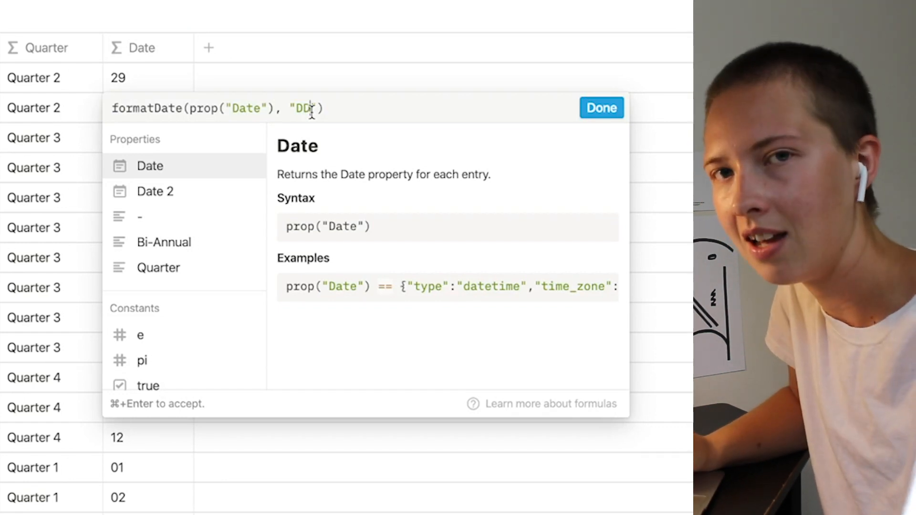
{"action": "type", "text": "D"}
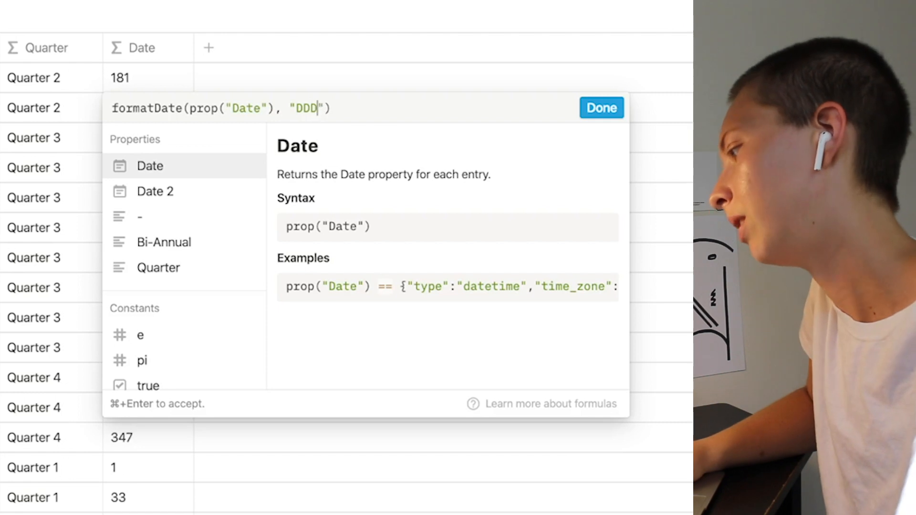
{"action": "left_click", "coordinate": [614, 114]}
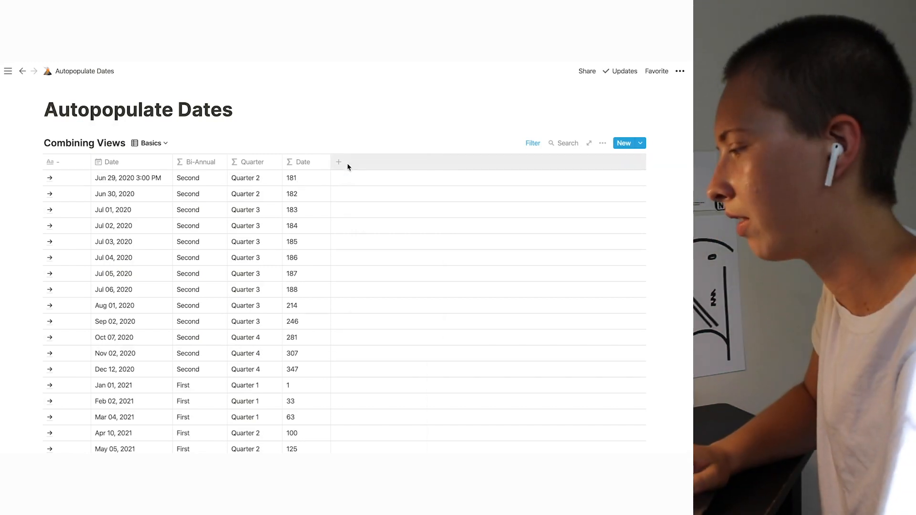
- Add a formula property named Week after the Date formula column
{"action": "left_click", "coordinate": [348, 167]}
{"action": "type", "text": "Week"}
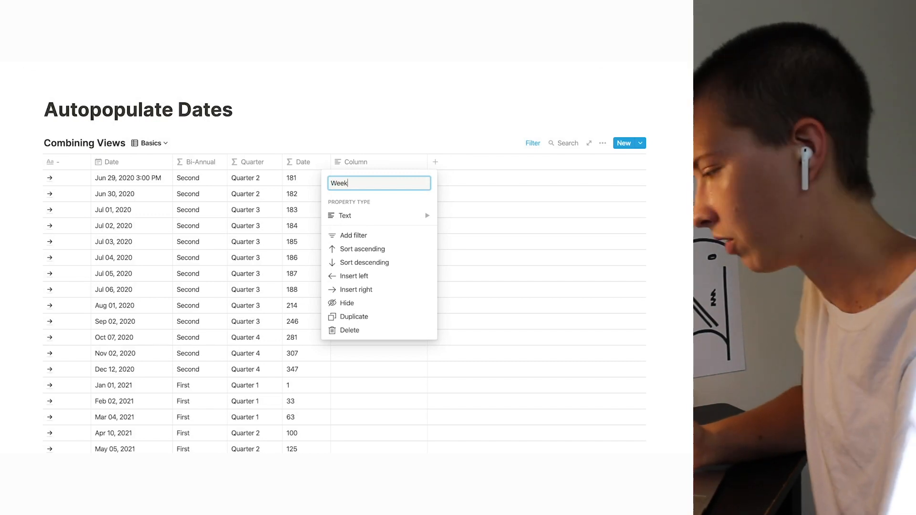
{"action": "left_click", "coordinate": [356, 216]}
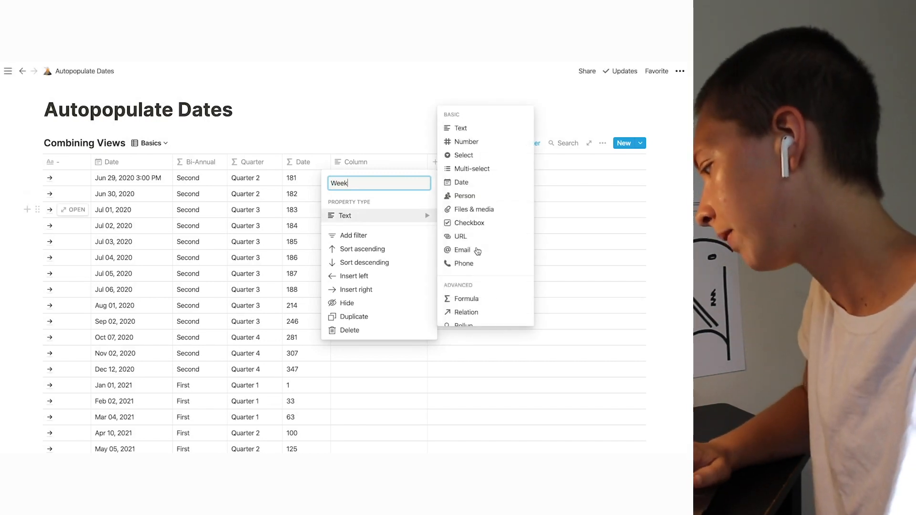
{"action": "left_click", "coordinate": [460, 299]}
- Enter formatDate(prop("Date"), "WW") as the Week column's formula, apply it, and narrow the column
{"action": "left_click", "coordinate": [342, 182]}
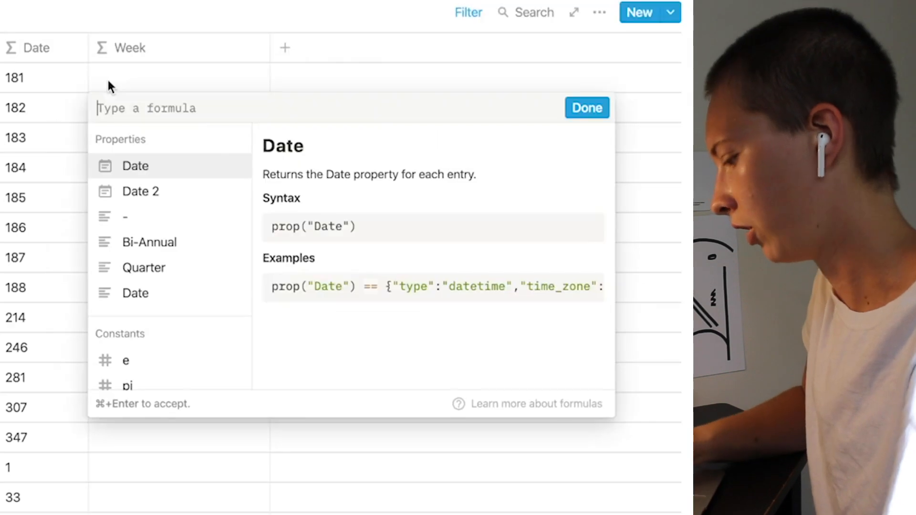
{"action": "type", "text": "formatDa"}
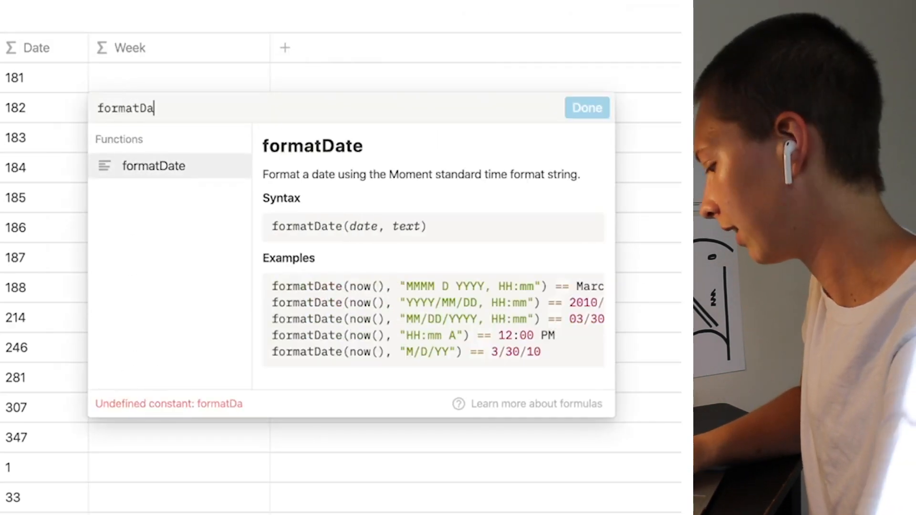
{"action": "type", "text": "te(prop"}
{"action": "left_click", "coordinate": [174, 170]}
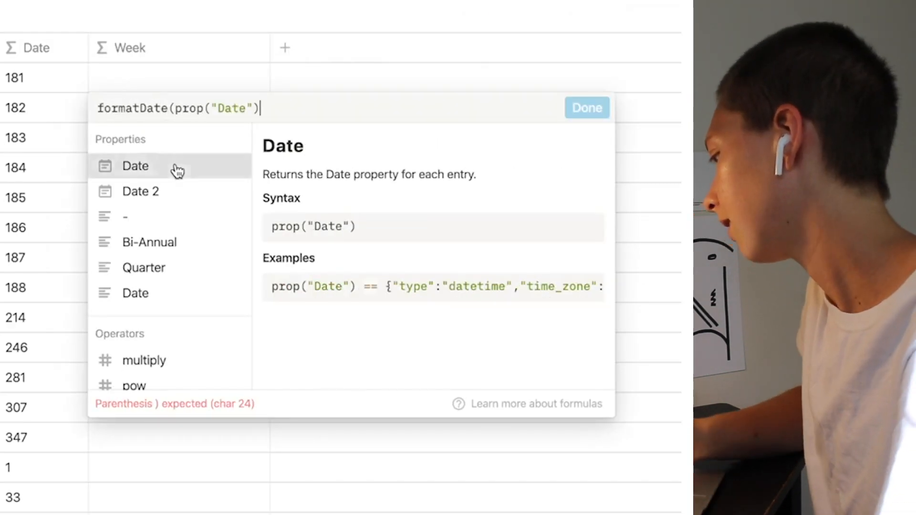
{"action": "type", "text": ", \"WW\""}
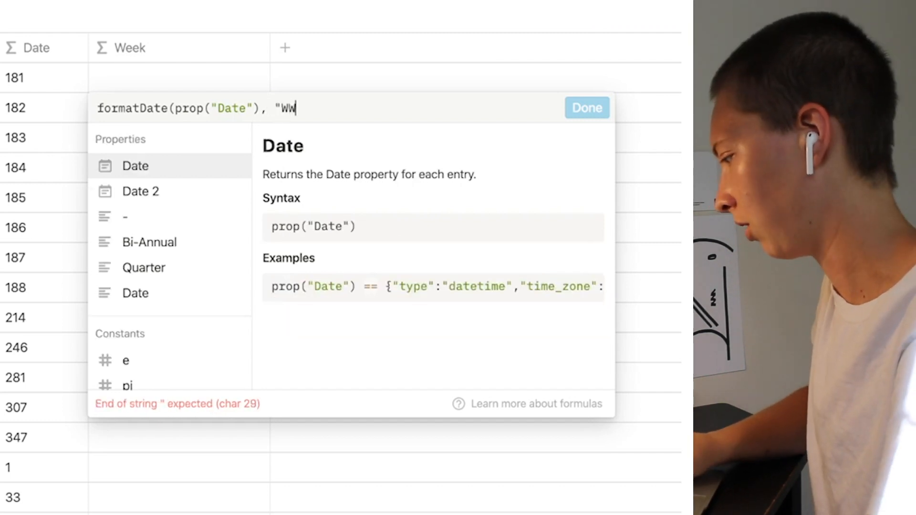
{"action": "type", "text": ")"}
{"action": "key", "text": "super+Return"}
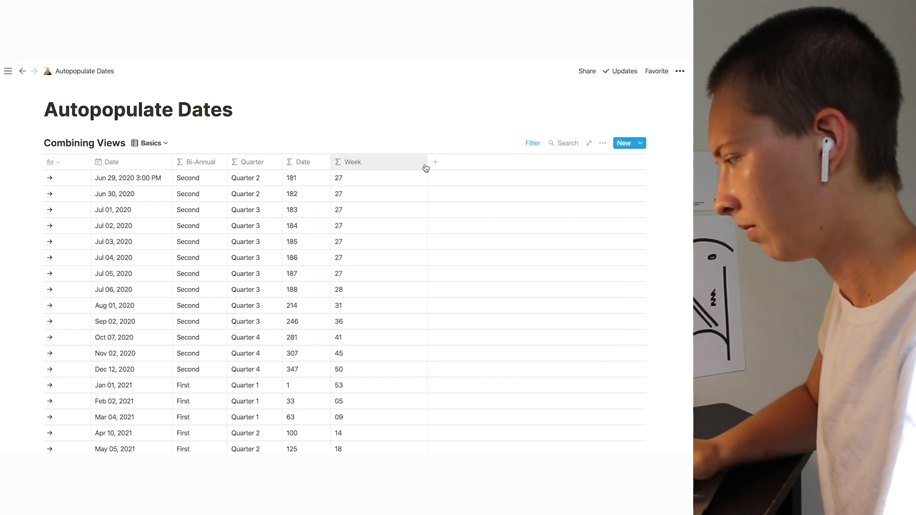
{"action": "left_click_drag", "start_coordinate": [427, 162], "coordinate": [382, 162]}
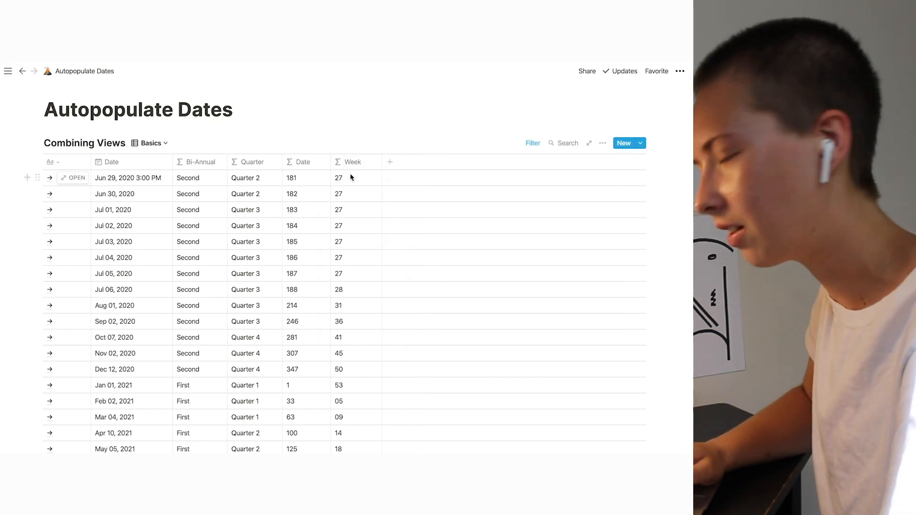
- Add a formula property named Time and move it to the start of the table as the first column
{"action": "left_click", "coordinate": [390, 161]}
{"action": "type", "text": "Time"}
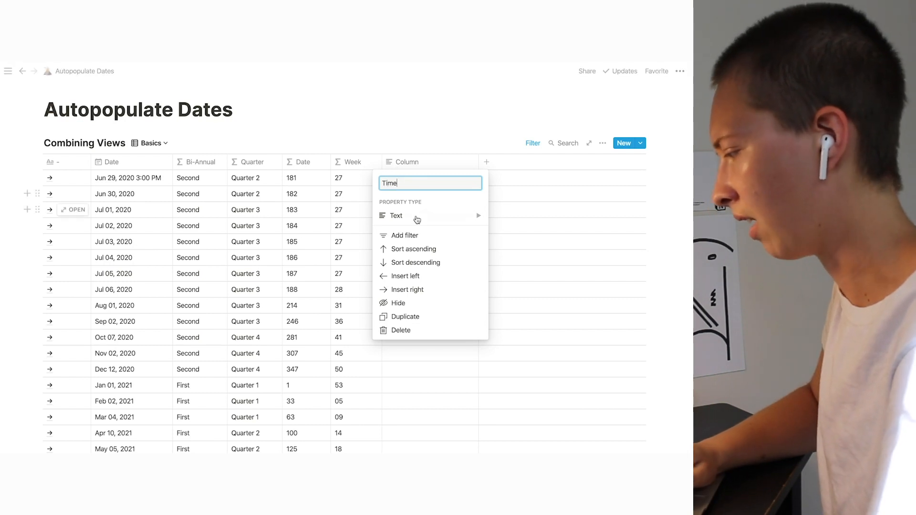
{"action": "left_click", "coordinate": [472, 215]}
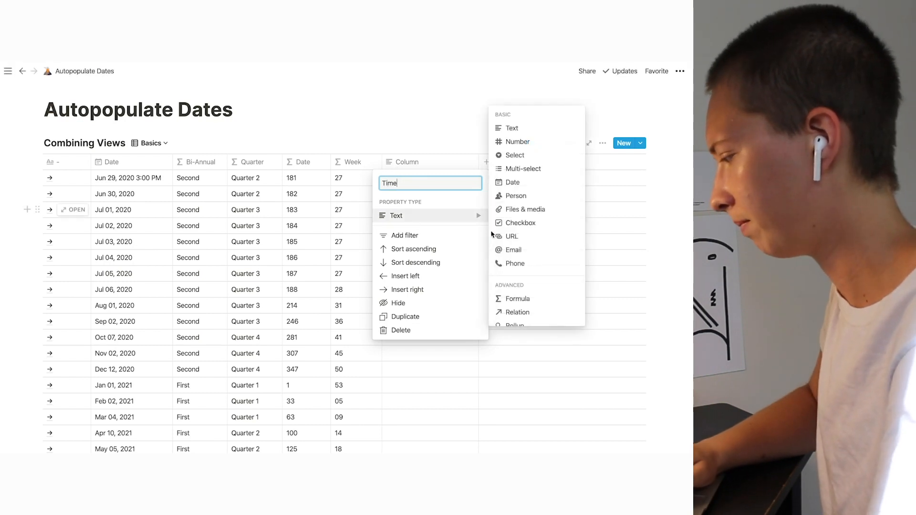
{"action": "left_click", "coordinate": [533, 299]}
{"action": "left_click_drag", "start_coordinate": [410, 162], "coordinate": [84, 164]}
- Turn Include time off and on again for the first entry's date, and set its time to 3:00 PM
{"action": "left_click", "coordinate": [198, 178]}
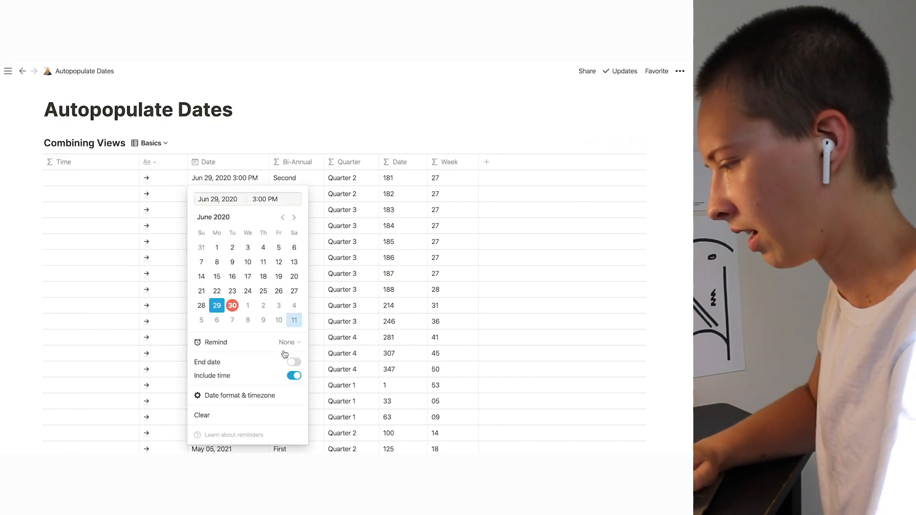
{"action": "left_click", "coordinate": [221, 376]}
{"action": "left_click", "coordinate": [221, 376]}
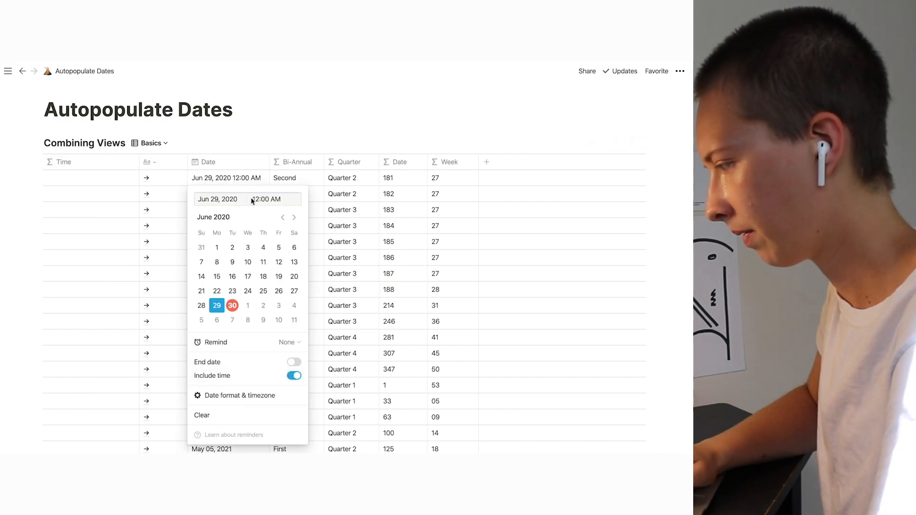
{"action": "left_click_drag", "start_coordinate": [279, 199], "coordinate": [257, 201]}
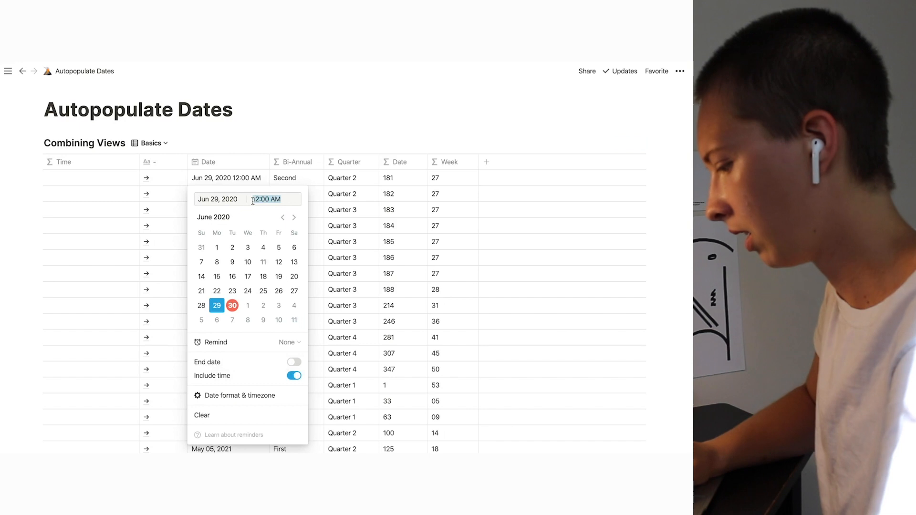
{"action": "type", "text": "3:00 P"}
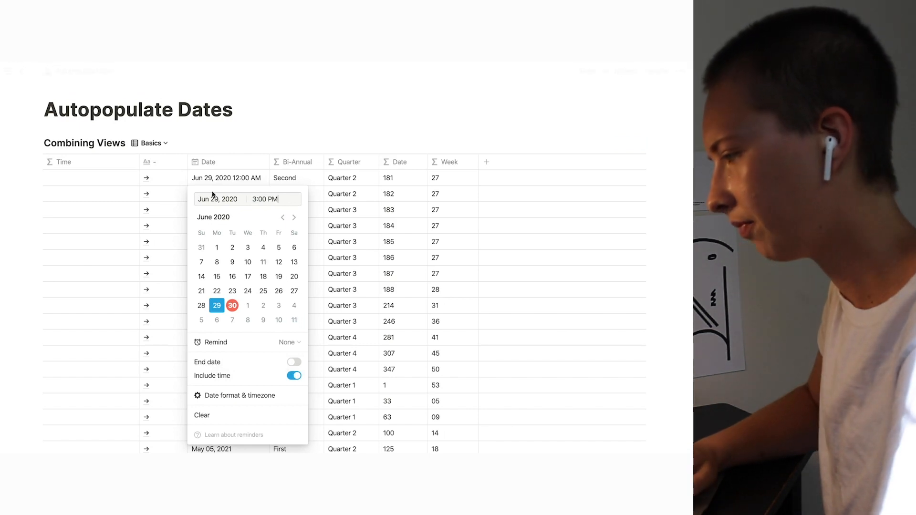
{"action": "key", "text": "Return"}
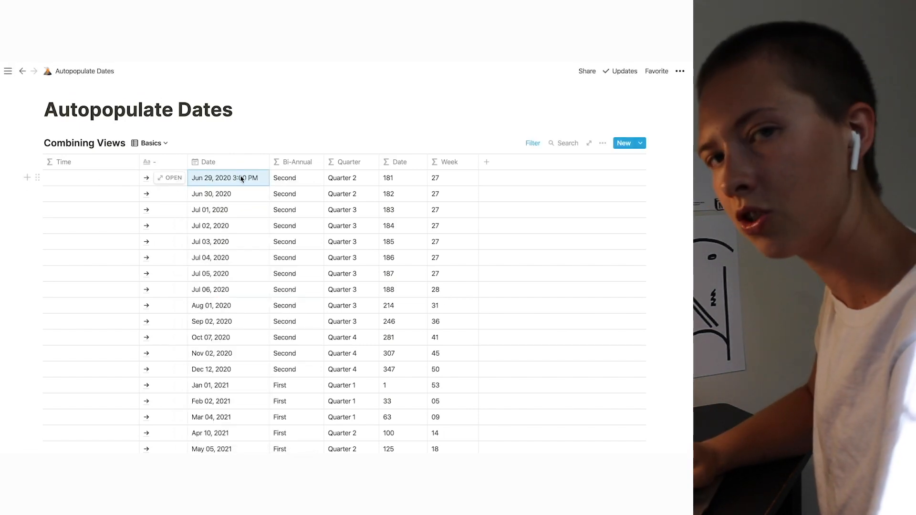
- Enter formatDate(prop("Date"), "HH:mm") as the Time column's formula, apply it, and narrow the column
{"action": "left_click", "coordinate": [98, 188]}
{"action": "type", "text": "f"}
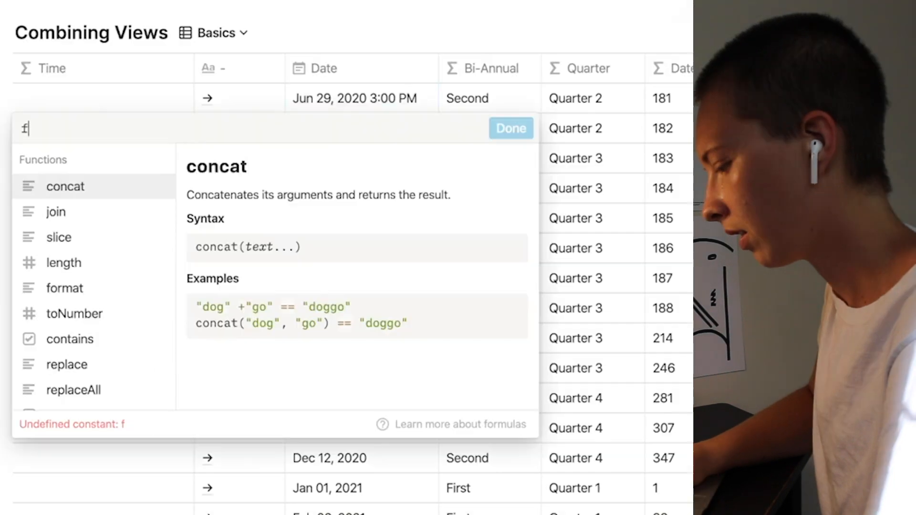
{"action": "type", "text": "ormatDate(prop"}
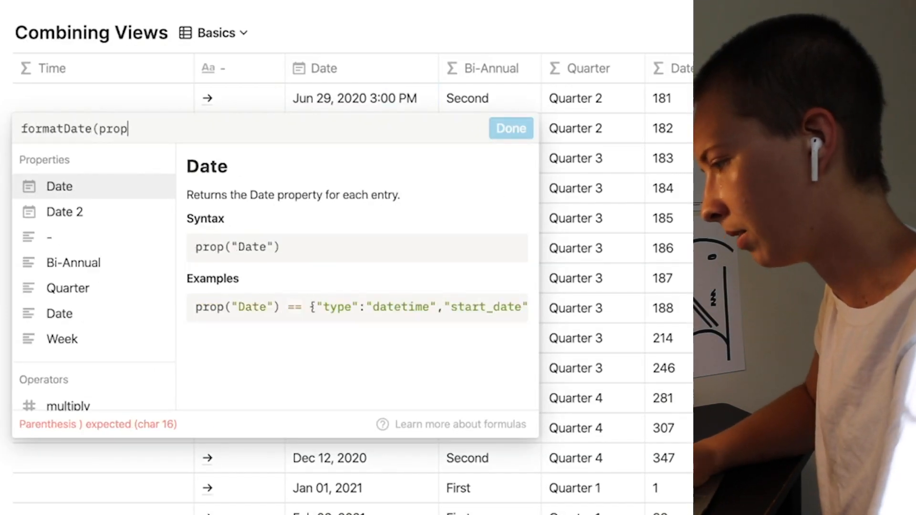
{"action": "left_click", "coordinate": [88, 191]}
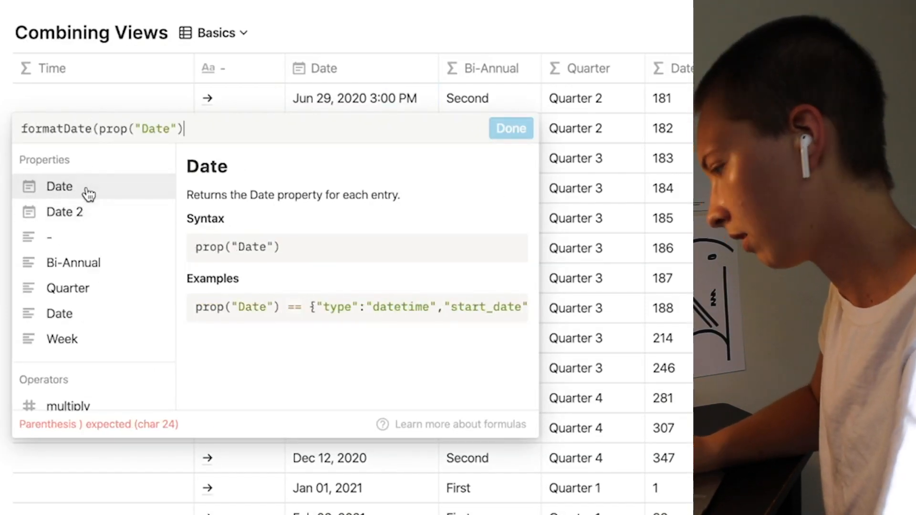
{"action": "type", "text": "), \"HH"}
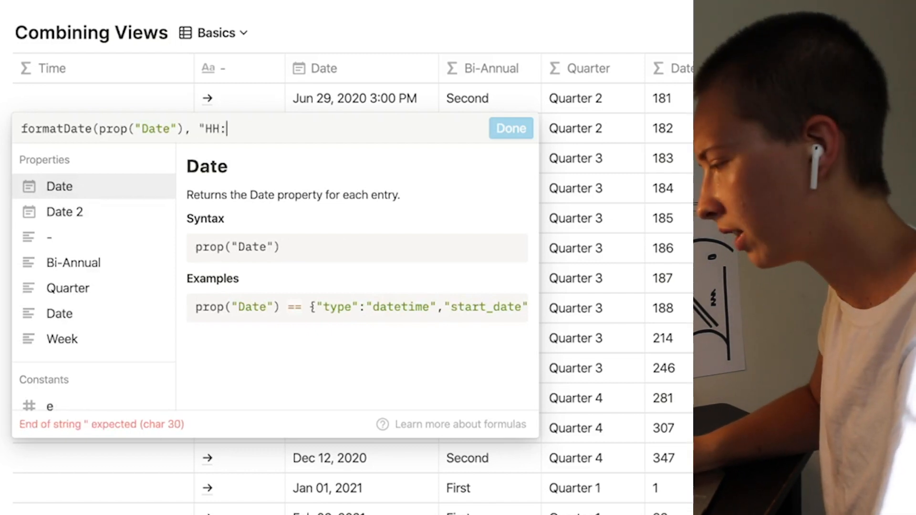
{"action": "type", "text": ":"}
{"action": "key", "text": "BackSpace"}
{"action": "type", "text": "mm"}
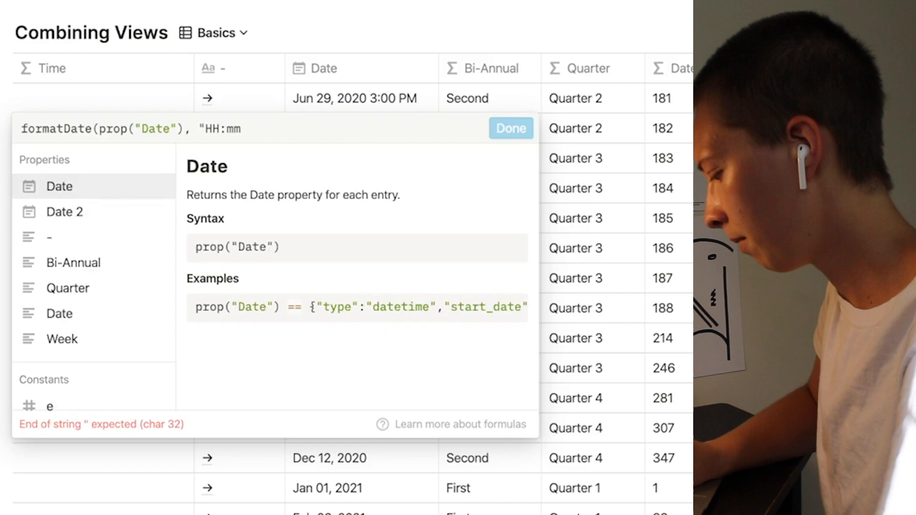
{"action": "type", "text": "\")"}
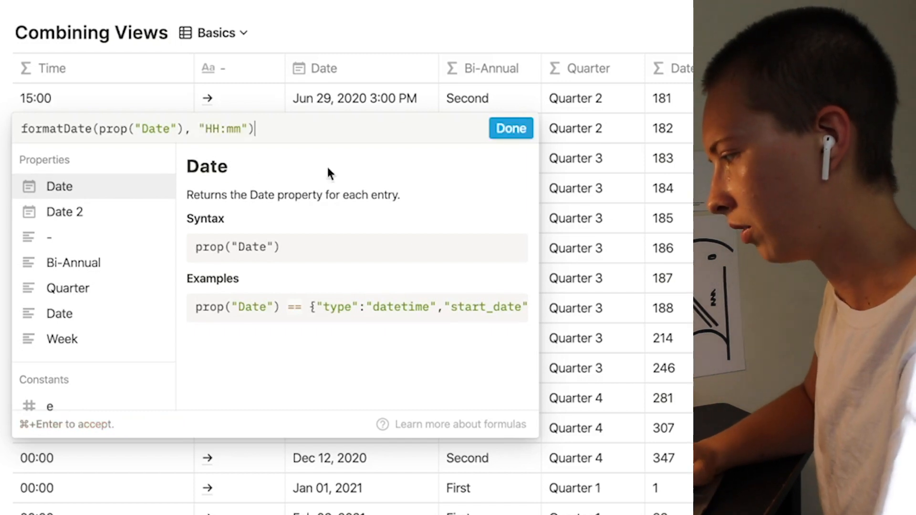
{"action": "left_click", "coordinate": [511, 128]}
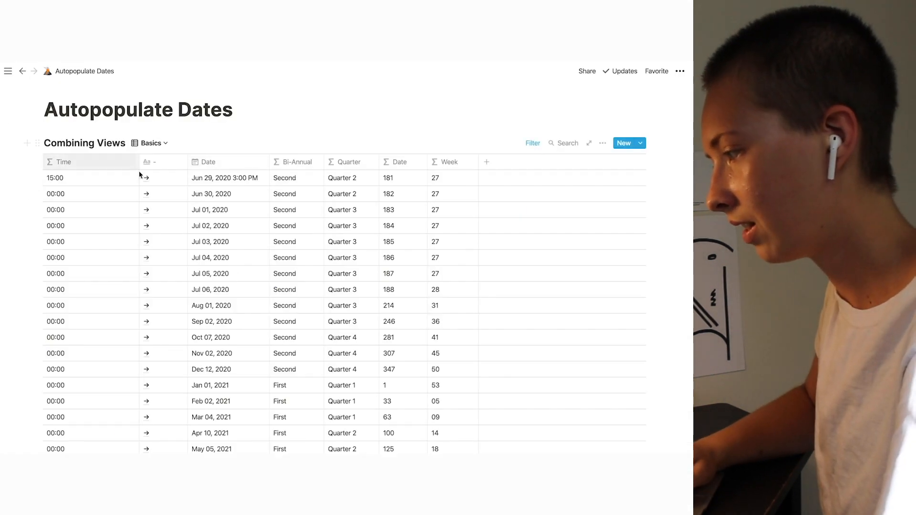
{"action": "left_click_drag", "start_coordinate": [138, 162], "coordinate": [99, 165]}
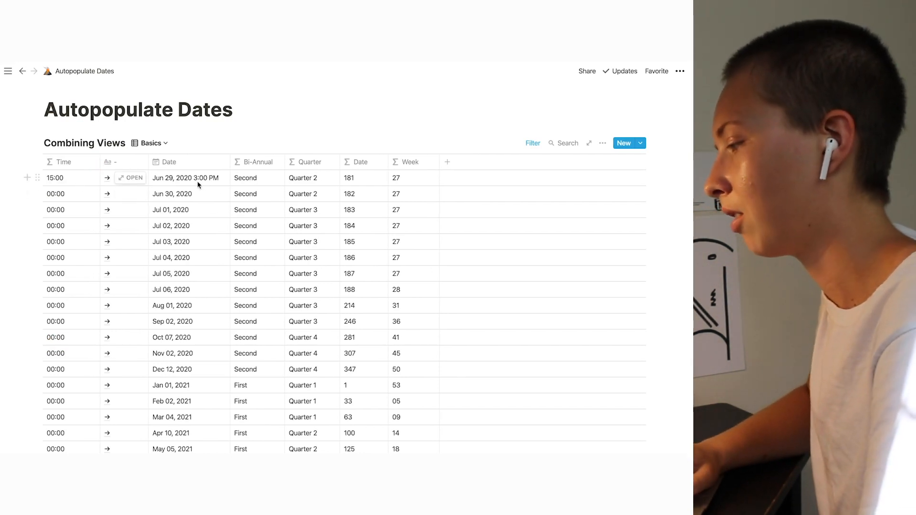
- Change the format string in the Time column's formula to "h:mm A" and apply it
{"action": "left_click", "coordinate": [65, 180]}
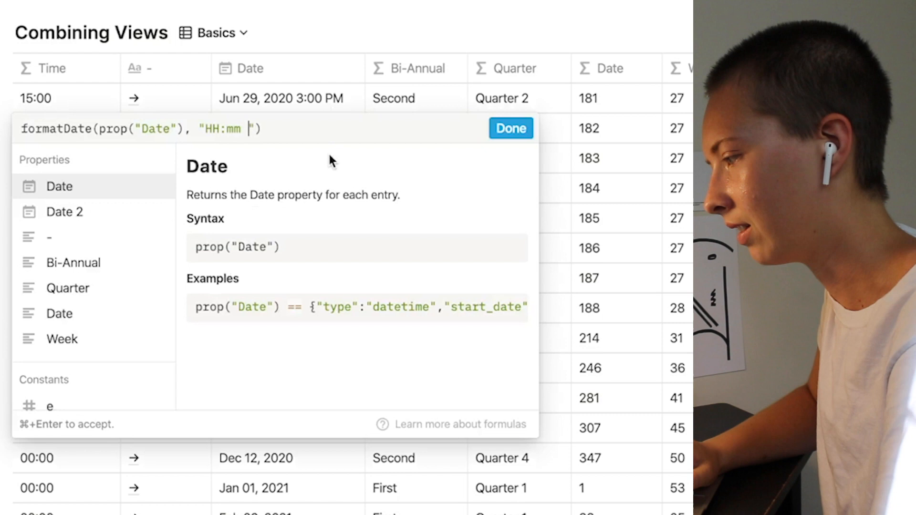
{"action": "type", "text": "A"}
{"action": "left_click", "coordinate": [302, 141]}
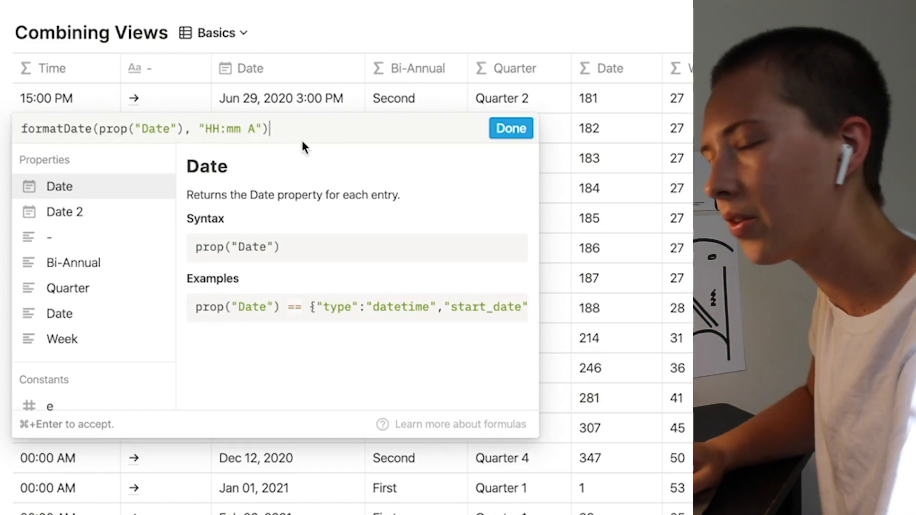
{"action": "double_click", "coordinate": [218, 129]}
{"action": "key", "text": "BackSpace"}
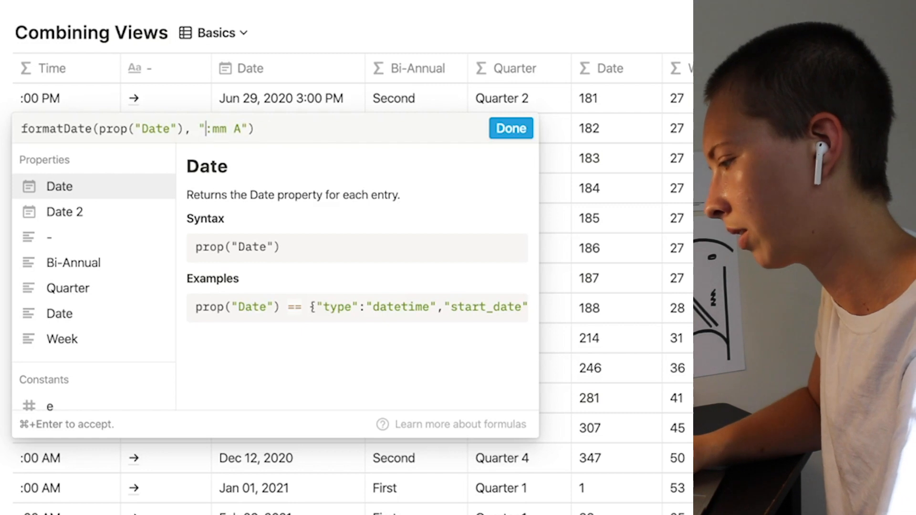
{"action": "type", "text": "h"}
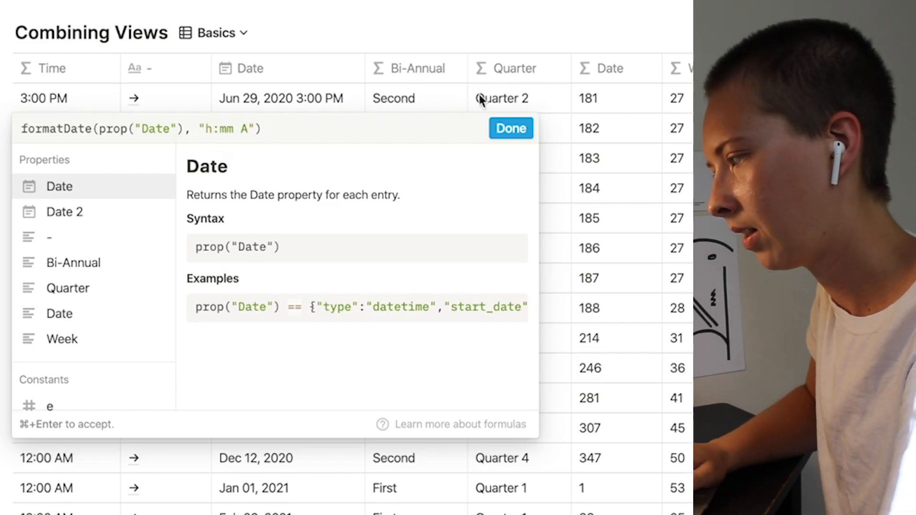
{"action": "left_click", "coordinate": [511, 128]}
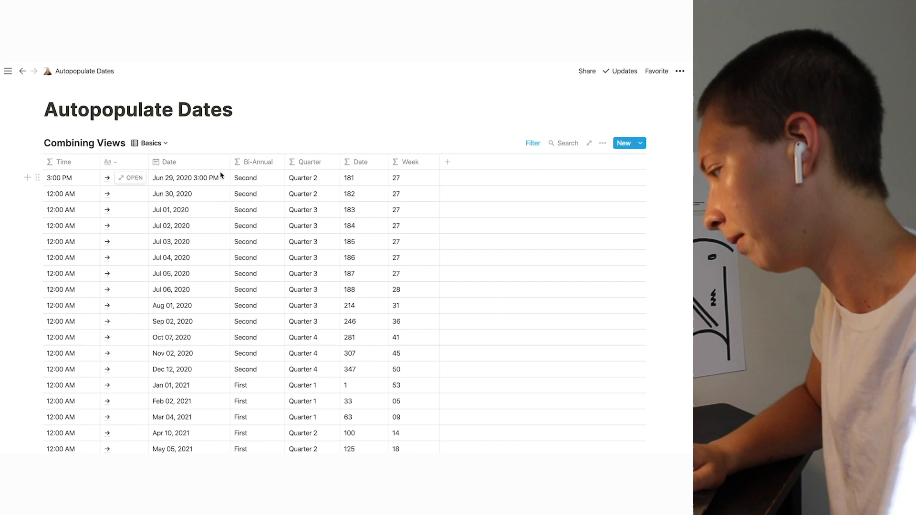
- Delete the Week, formula-based Date, Quarter and Bi-Annual properties from the table
{"action": "left_click", "coordinate": [409, 162]}
{"action": "left_click", "coordinate": [399, 350]}
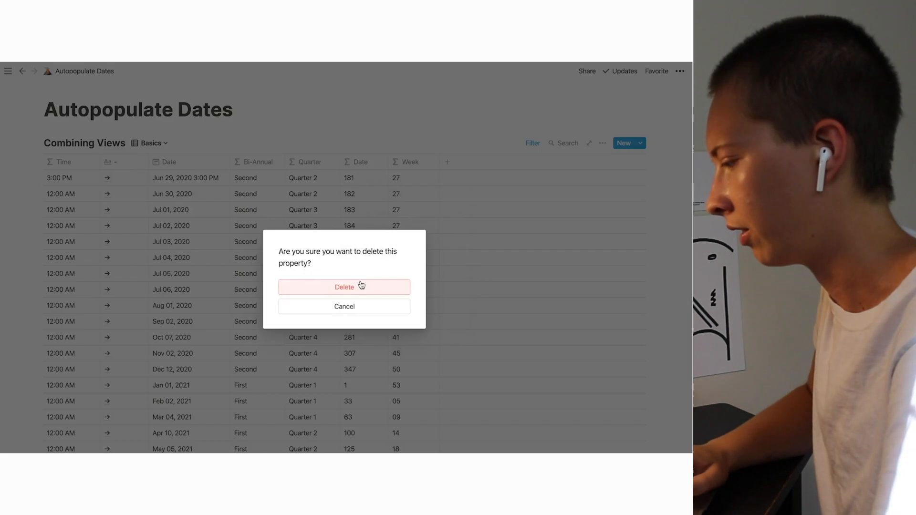
{"action": "left_click", "coordinate": [356, 285]}
{"action": "left_click", "coordinate": [350, 288]}
{"action": "left_click", "coordinate": [368, 158]}
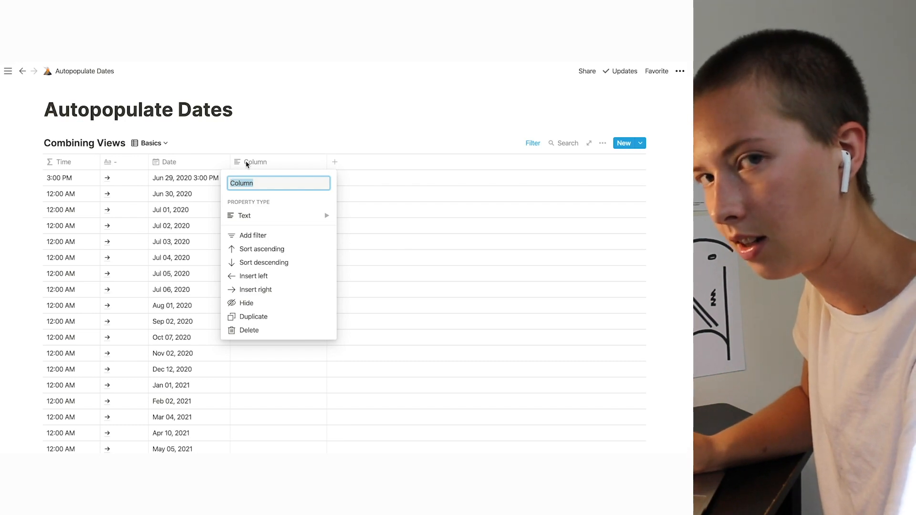
- Name the new column Month-Date, make it a formula property, and apply formatDate(prop("Date"), "MMM, DD") as its formula
{"action": "type", "text": "Month-Date"}
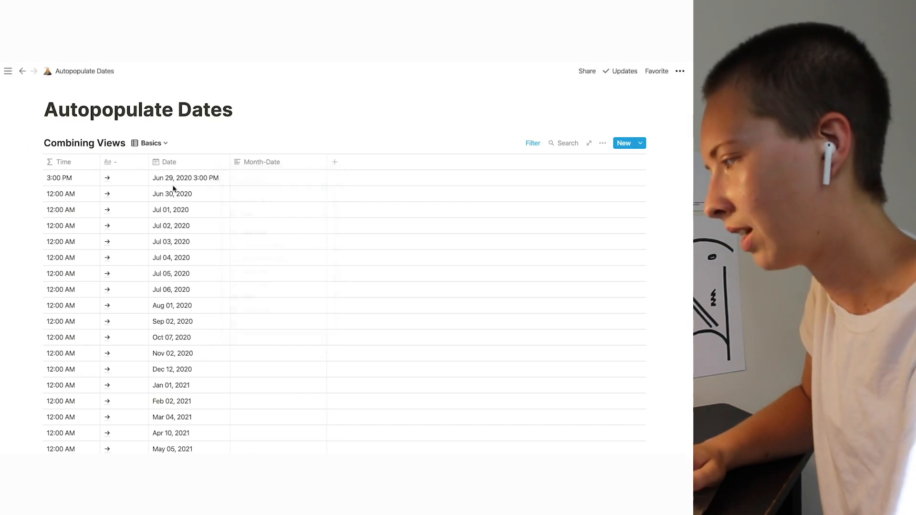
{"action": "left_click", "coordinate": [281, 180]}
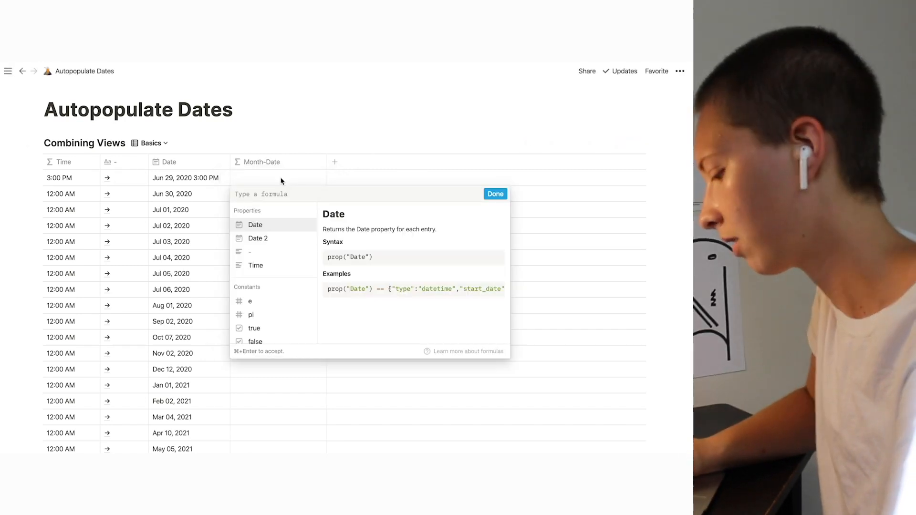
{"action": "type", "text": "formatDate(prop"}
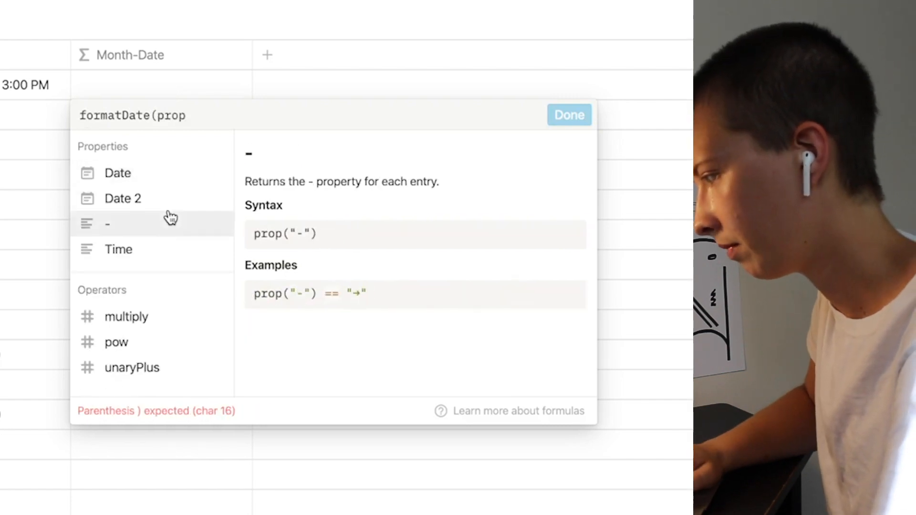
{"action": "left_click", "coordinate": [159, 186]}
{"action": "type", "text": ", "}
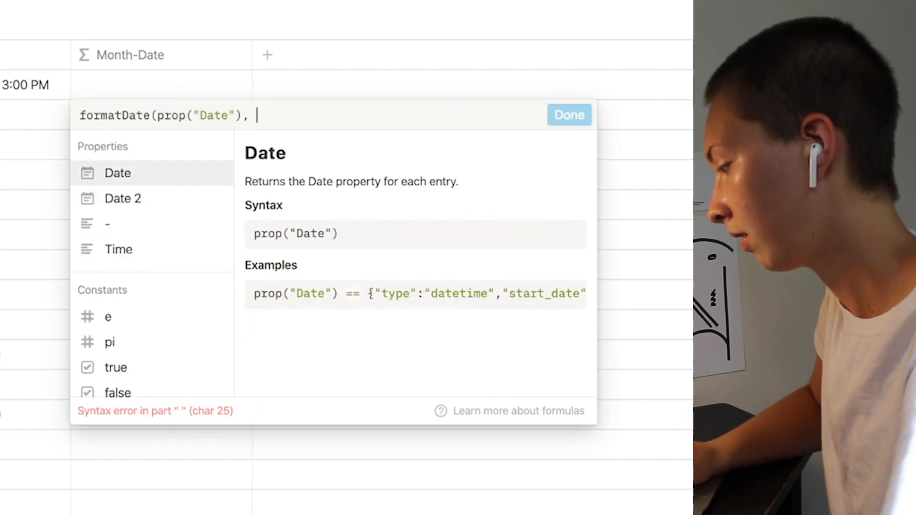
{"action": "type", "text": "\""}
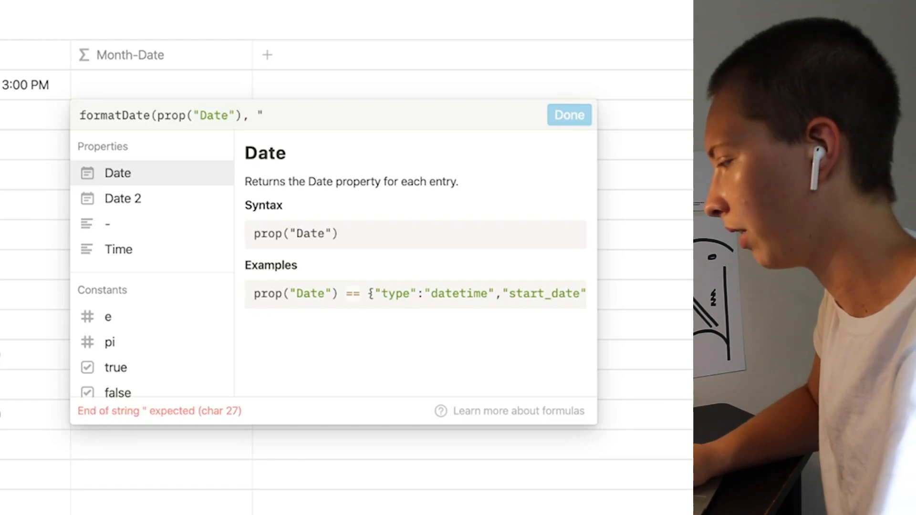
{"action": "type", "text": "MMM"}
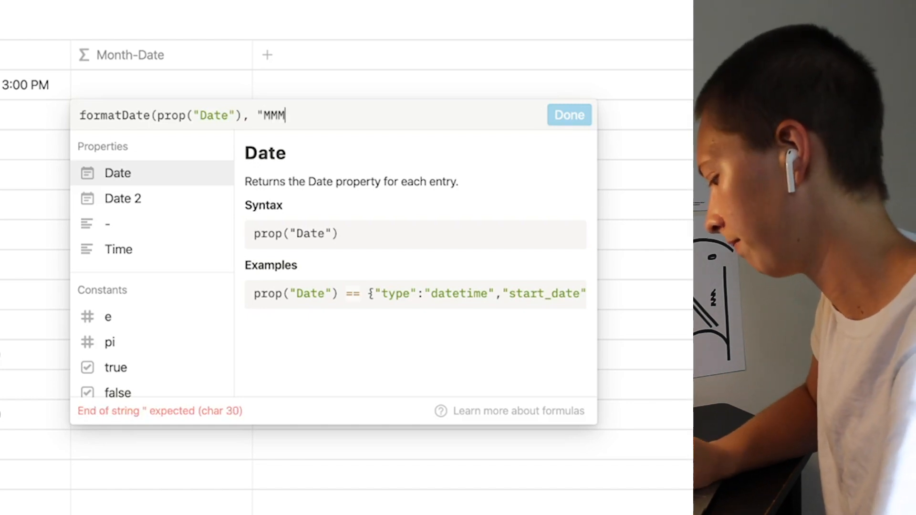
{"action": "type", "text": ", "}
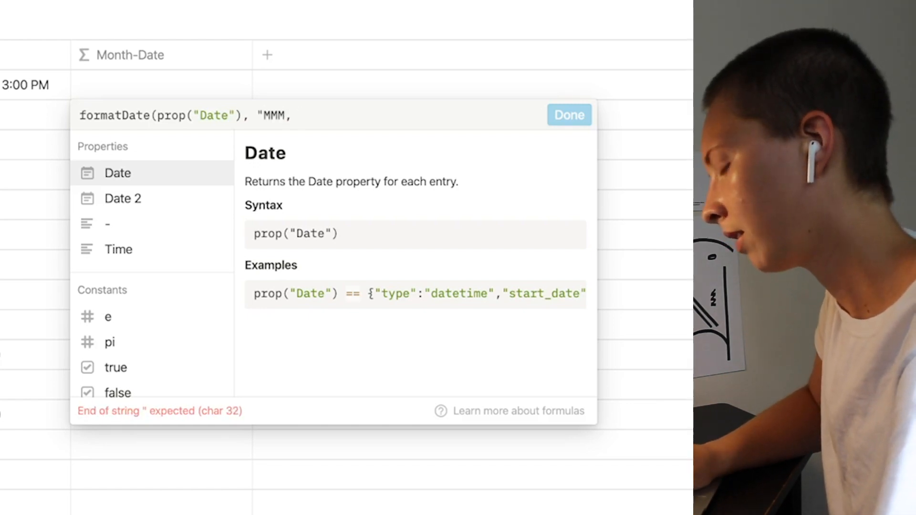
{"action": "type", "text": "D"}
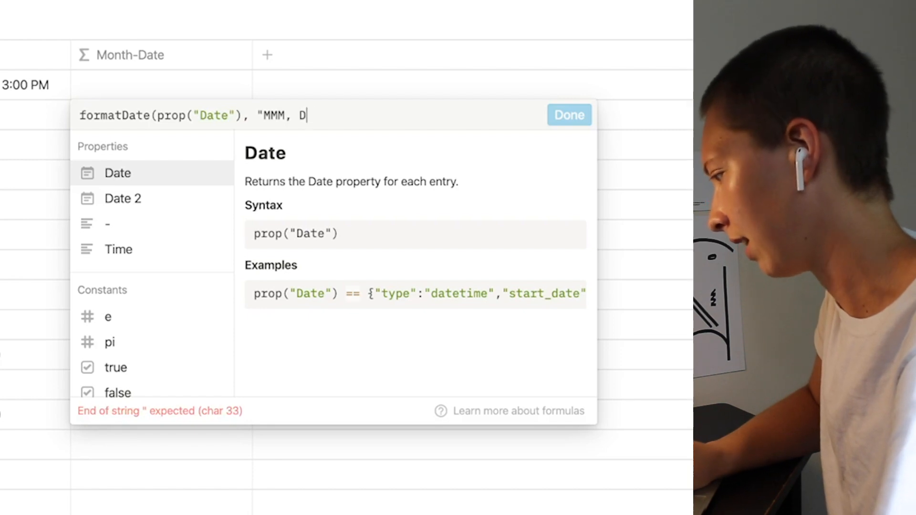
{"action": "type", "text": "D\")"}
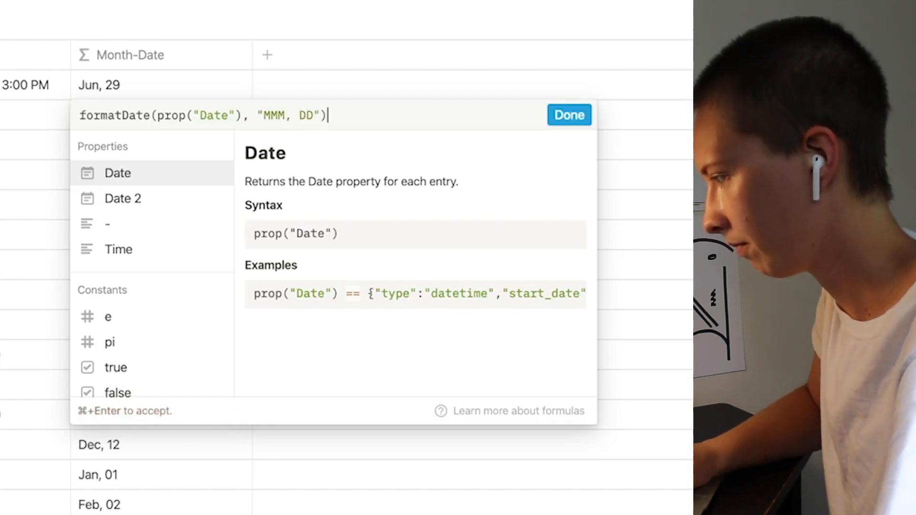
{"action": "left_click", "coordinate": [580, 120]}
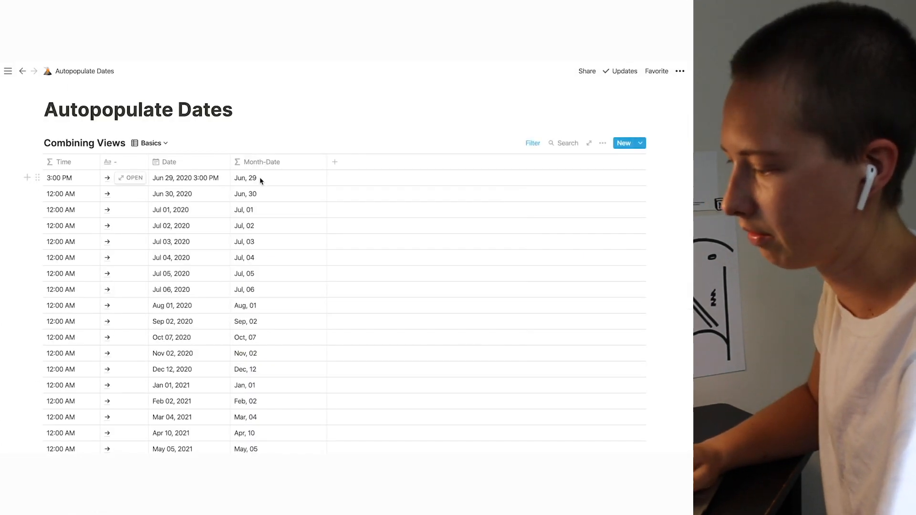
- Narrow the Month-Date column and add a formula property named Weekday-Month-Date after it
{"action": "left_click_drag", "start_coordinate": [327, 163], "coordinate": [291, 164]}
{"action": "left_click", "coordinate": [309, 164]}
{"action": "type", "text": "Weekday-Month-Da"}
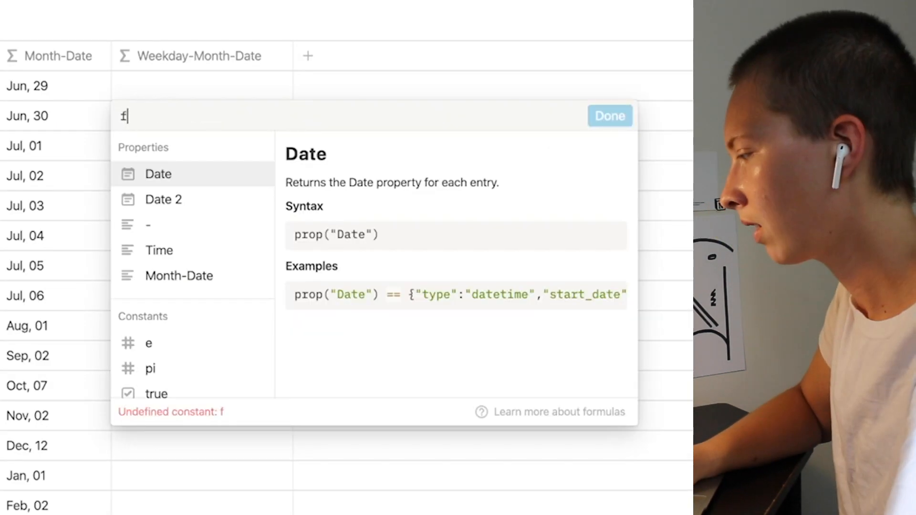
- Apply formatDate(prop("Date"), "dddd: MMM, DD") as the Weekday-Month-Date column's formula, and narrow the column slightly
{"action": "type", "text": "orma"}
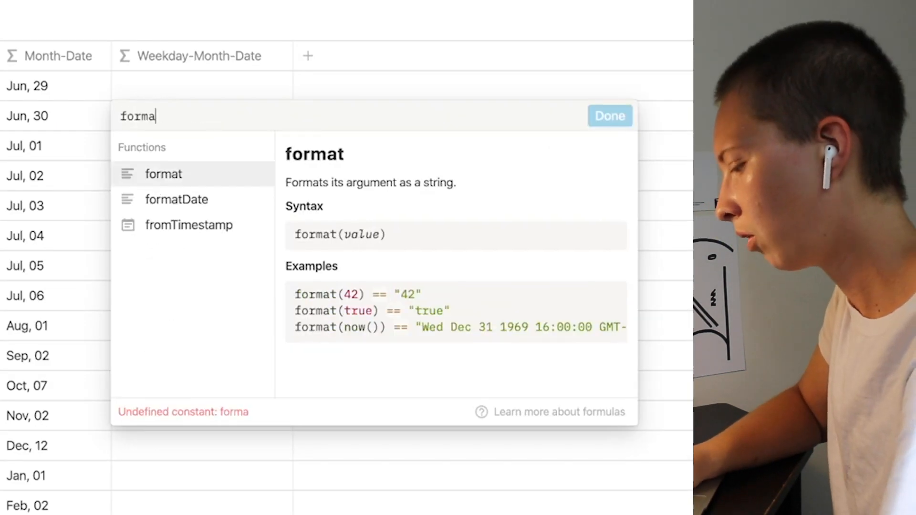
{"action": "type", "text": "tDate(prop"}
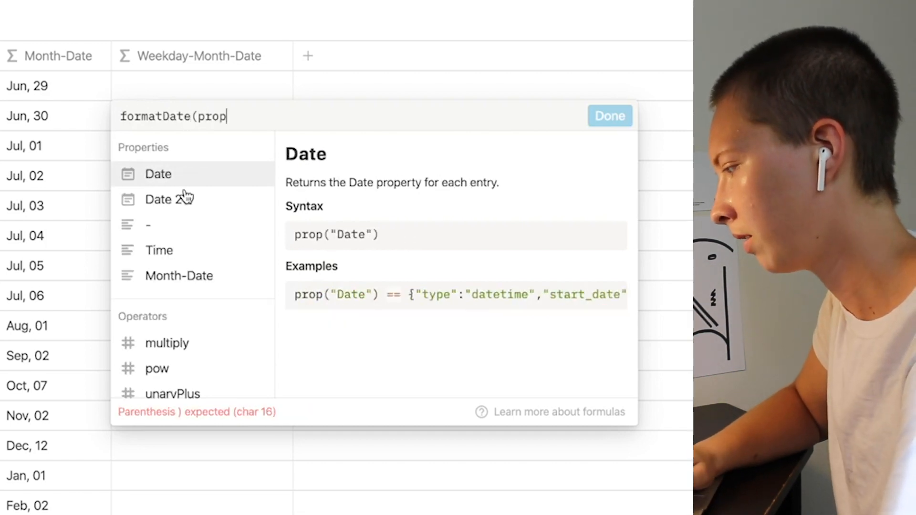
{"action": "left_click", "coordinate": [176, 173]}
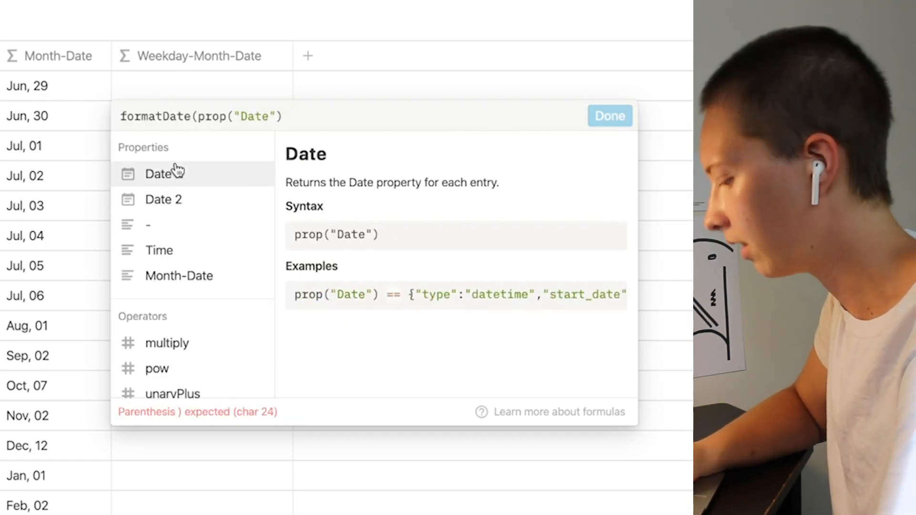
{"action": "type", "text": "), \""}
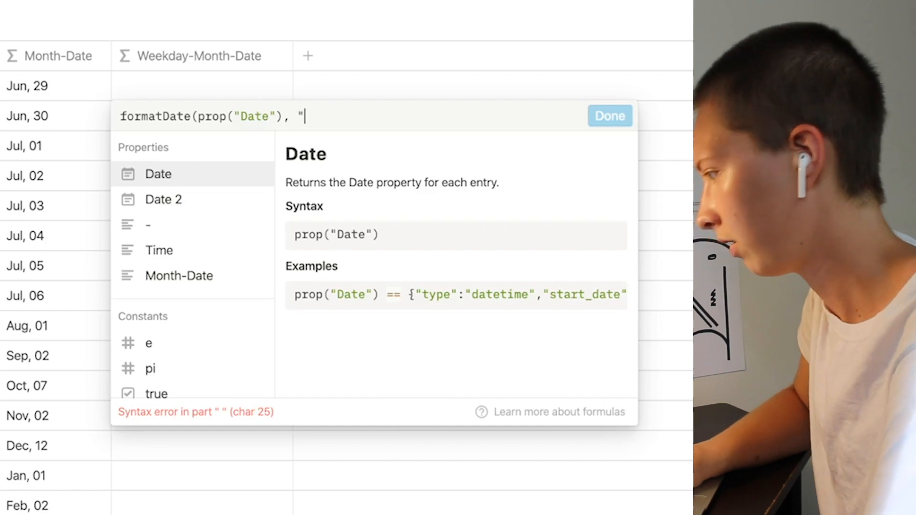
{"action": "type", "text": "dddd:"}
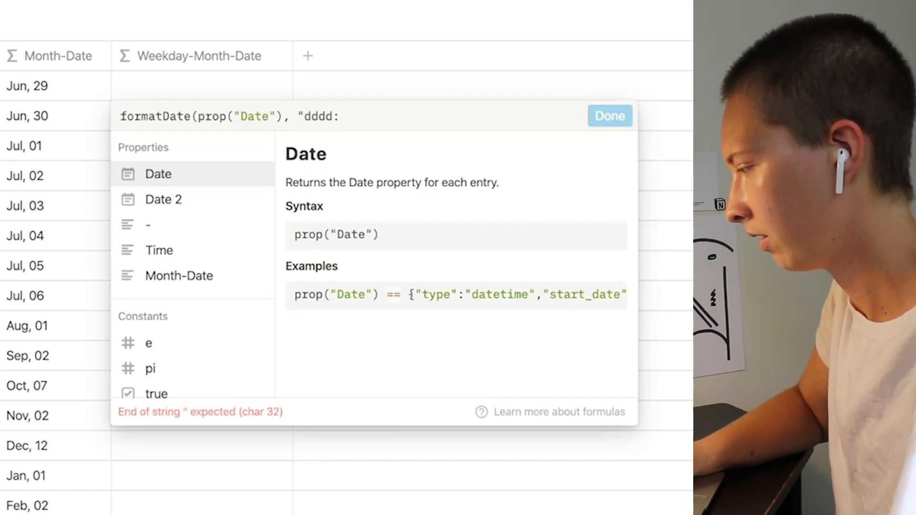
{"action": "type", "text": " MMM,"}
{"action": "key", "text": "BackSpace"}
{"action": "type", "text": ", "}
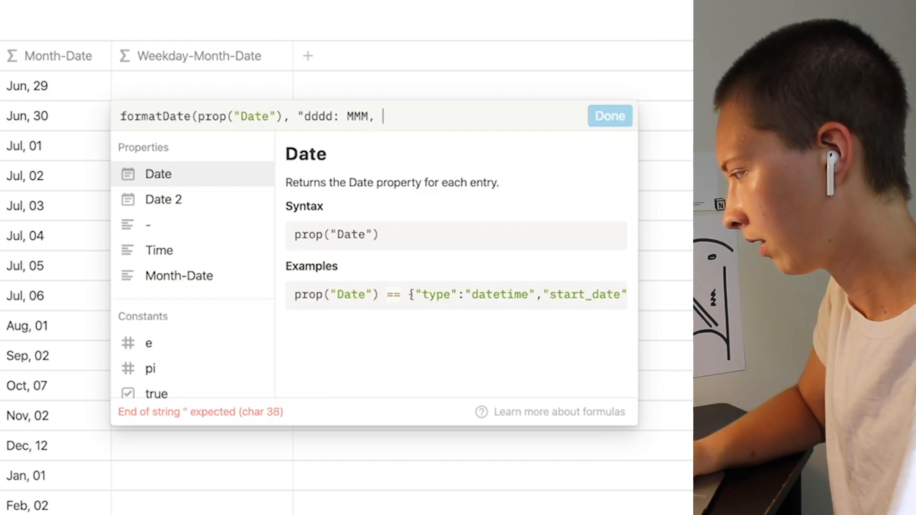
{"action": "type", "text": "DD\")"}
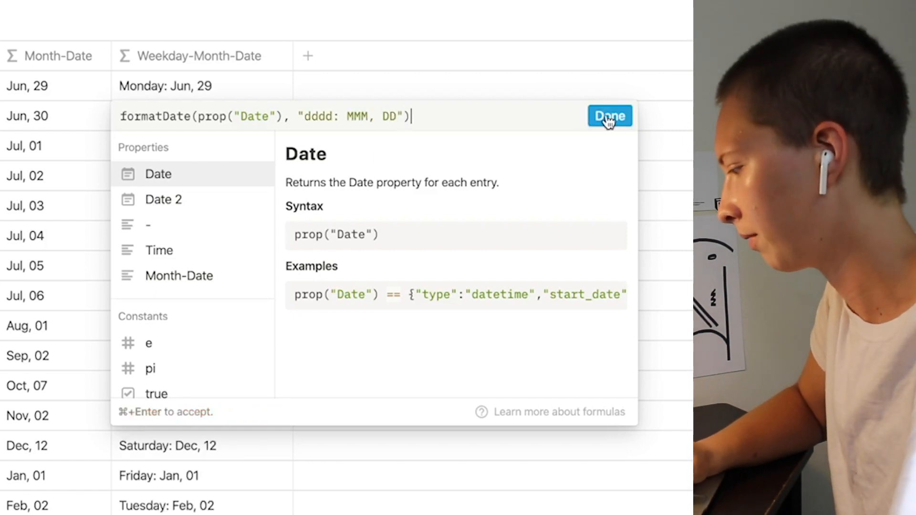
{"action": "left_click", "coordinate": [609, 117]}
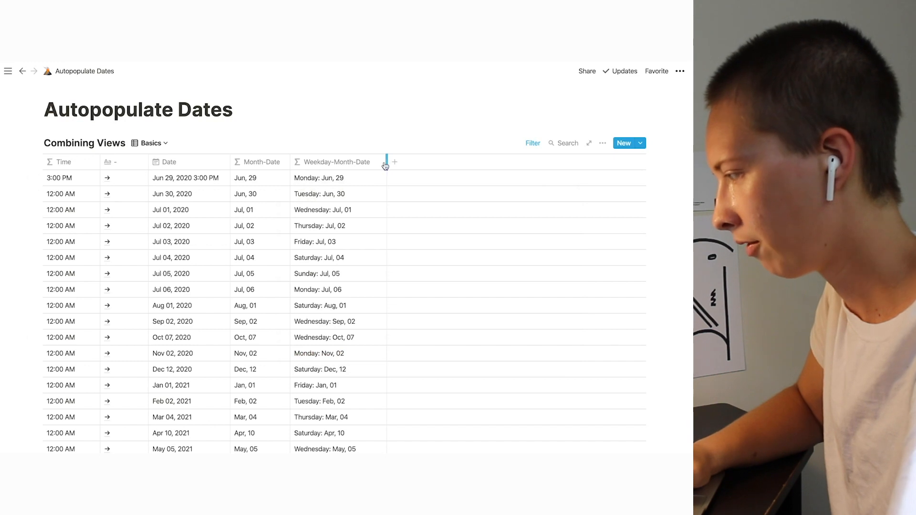
{"action": "left_click_drag", "start_coordinate": [386, 165], "coordinate": [380, 165]}
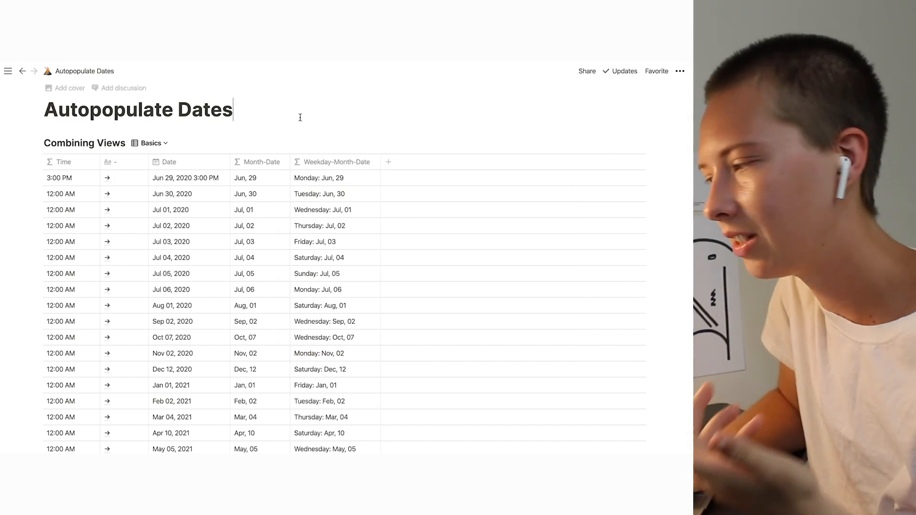
- Try Created time as the Date property's type, and undo the change
{"action": "left_click", "coordinate": [187, 182]}
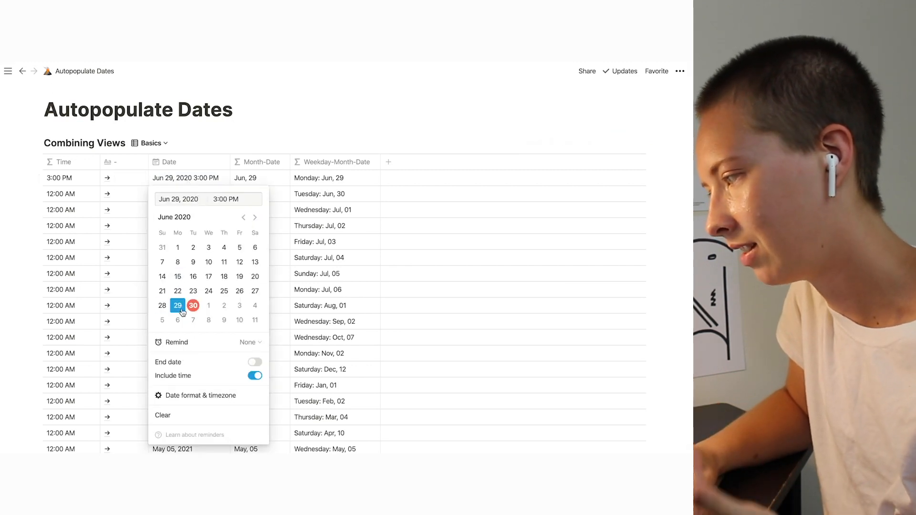
{"action": "left_click", "coordinate": [178, 144]}
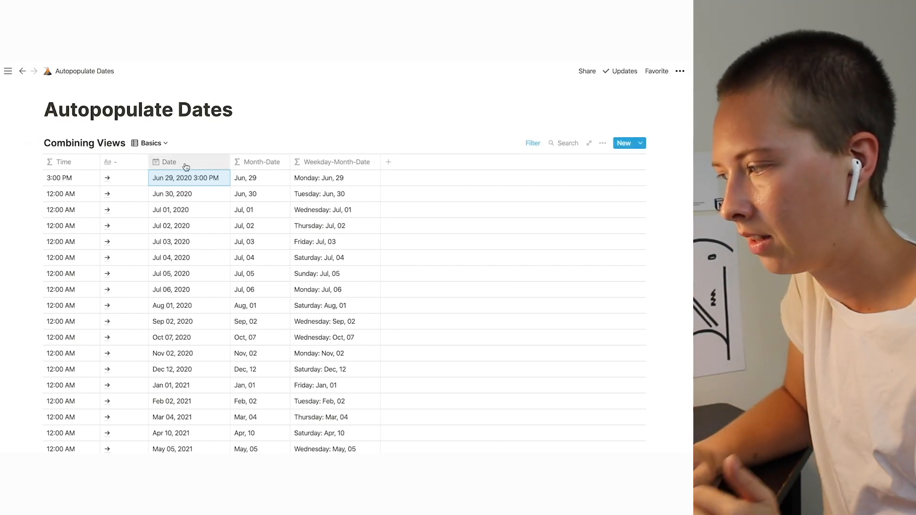
{"action": "left_click", "coordinate": [185, 164]}
{"action": "mouse_move", "coordinate": [171, 222]}
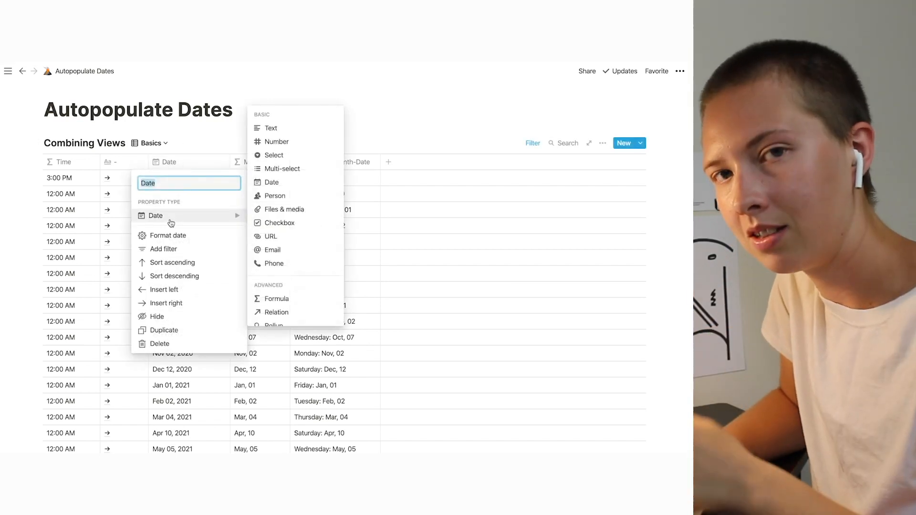
{"action": "scroll", "coordinate": [316, 308], "scroll_direction": "down", "scroll_amount": 2}
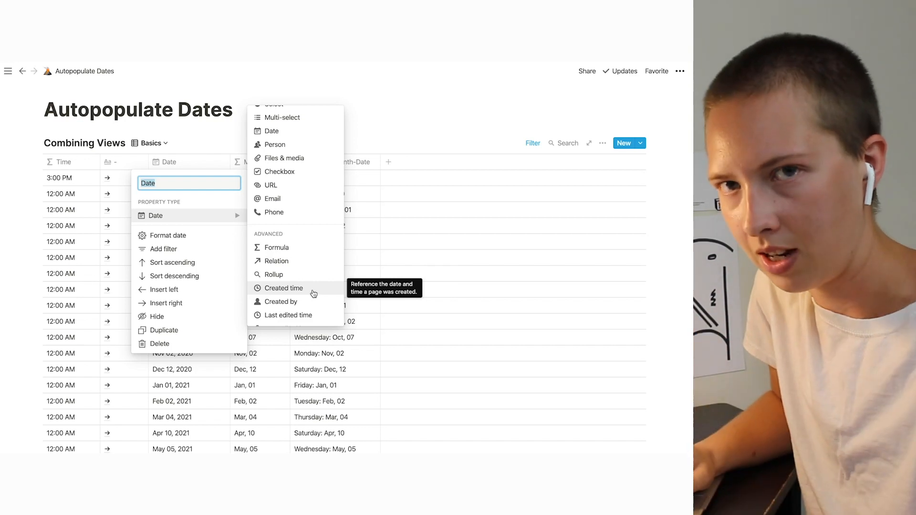
{"action": "scroll", "coordinate": [294, 275], "scroll_direction": "down", "scroll_amount": 1}
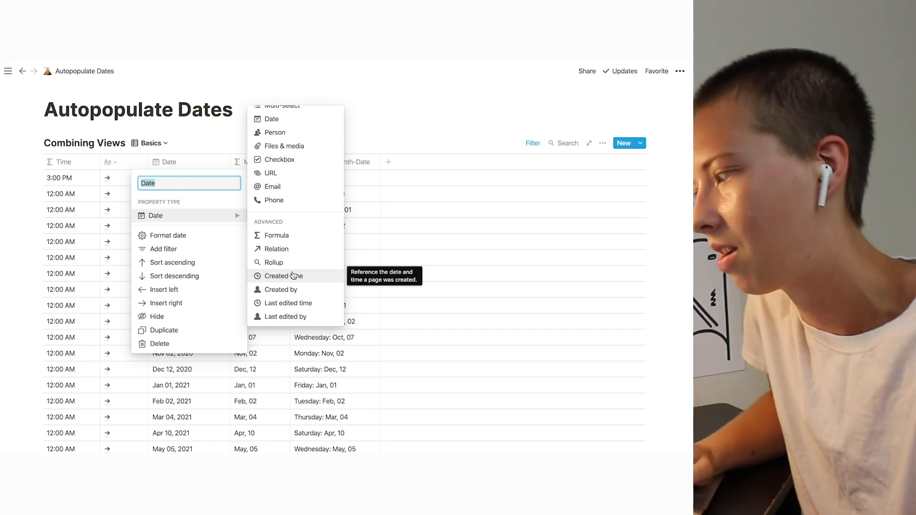
{"action": "left_click", "coordinate": [293, 275]}
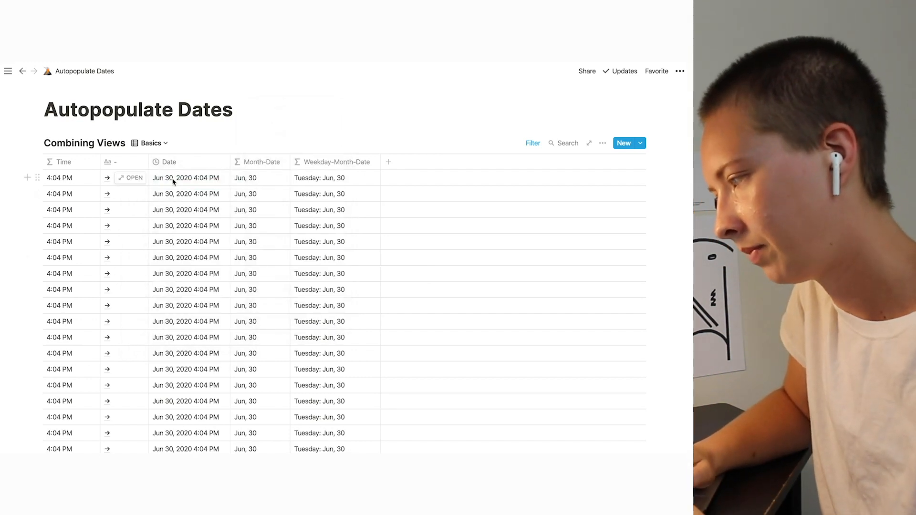
{"action": "key", "text": "ctrl+z"}
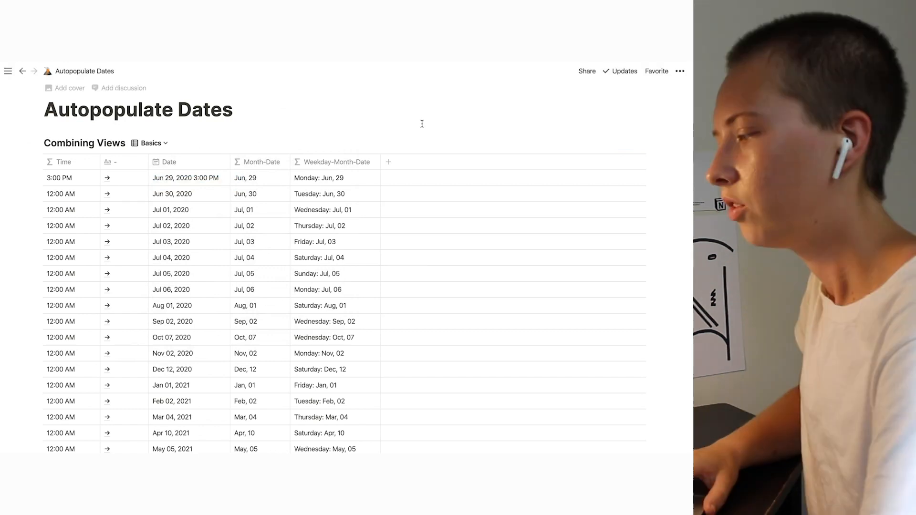
- Add a new property named date-elapsed to the table and set its type to Formula
{"action": "left_click", "coordinate": [396, 162]}
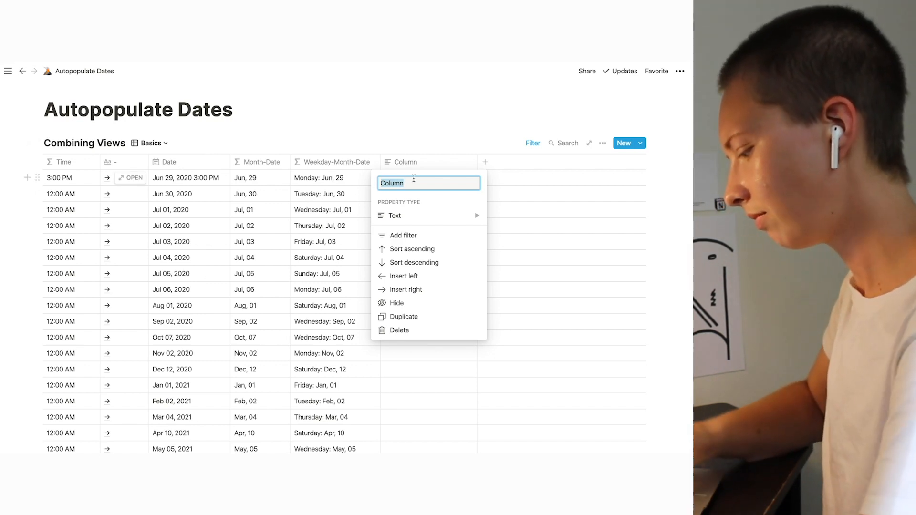
{"action": "type", "text": "date-elapsed"}
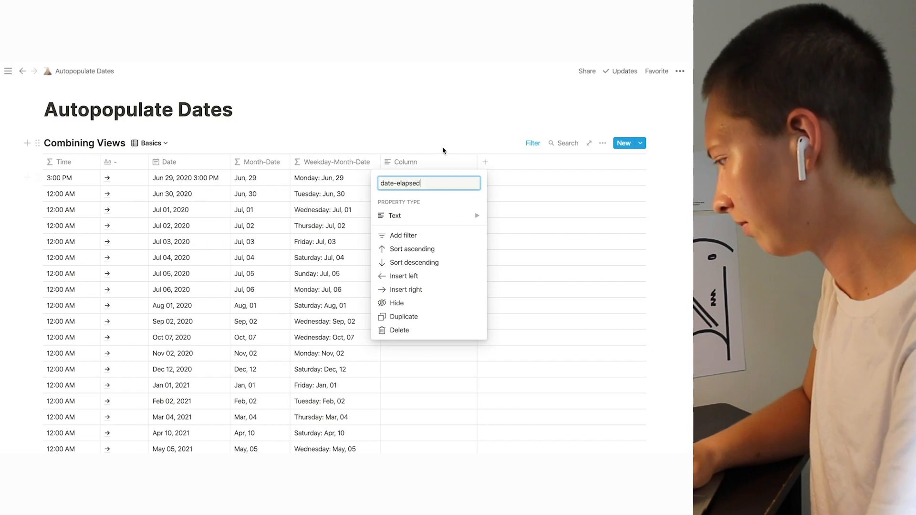
{"action": "key", "text": "Return"}
{"action": "left_click", "coordinate": [407, 162]}
{"action": "mouse_move", "coordinate": [433, 217]}
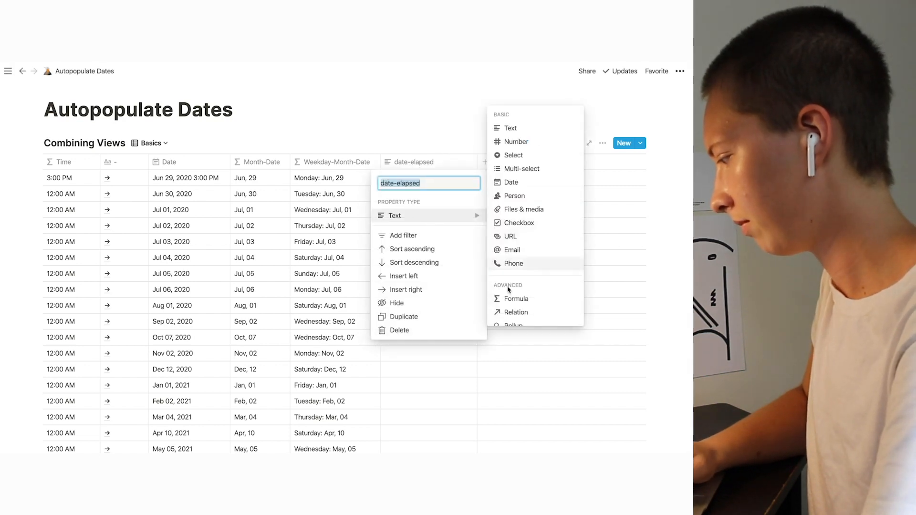
{"action": "left_click", "coordinate": [509, 299]}
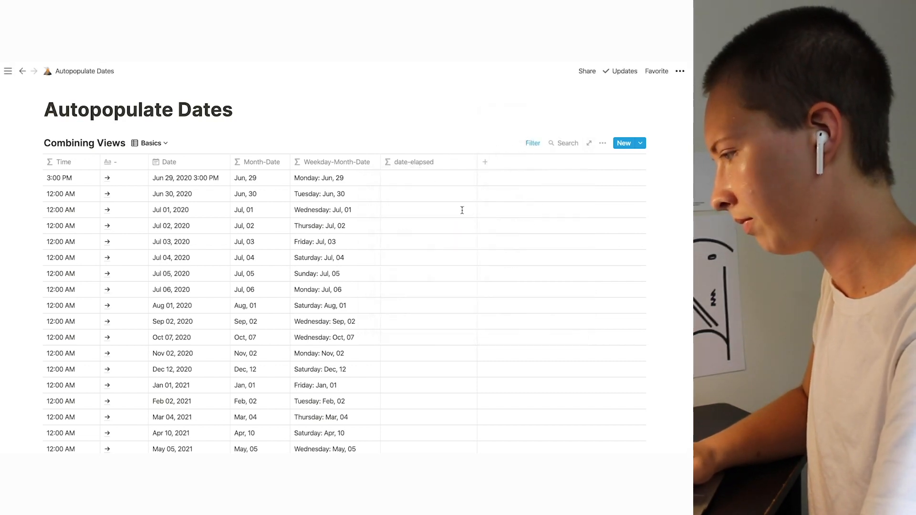
- Begin the date-elapsed column's formula with dateBetween, using the Date property and now() as its two dates
{"action": "left_click", "coordinate": [397, 184]}
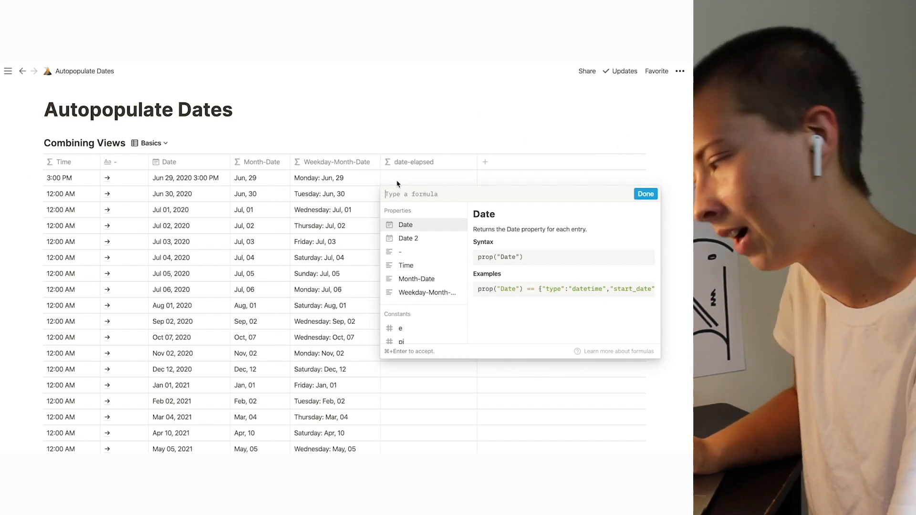
{"action": "type", "text": "dateB"}
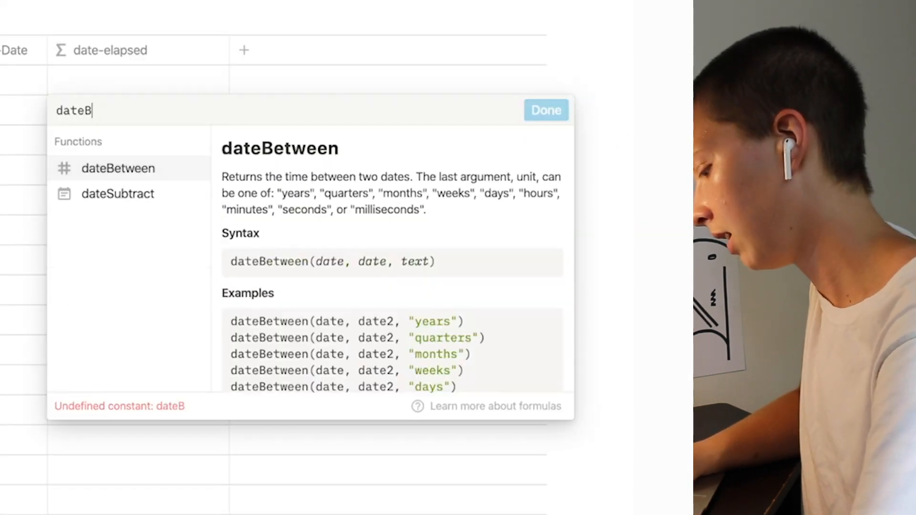
{"action": "type", "text": "etween"}
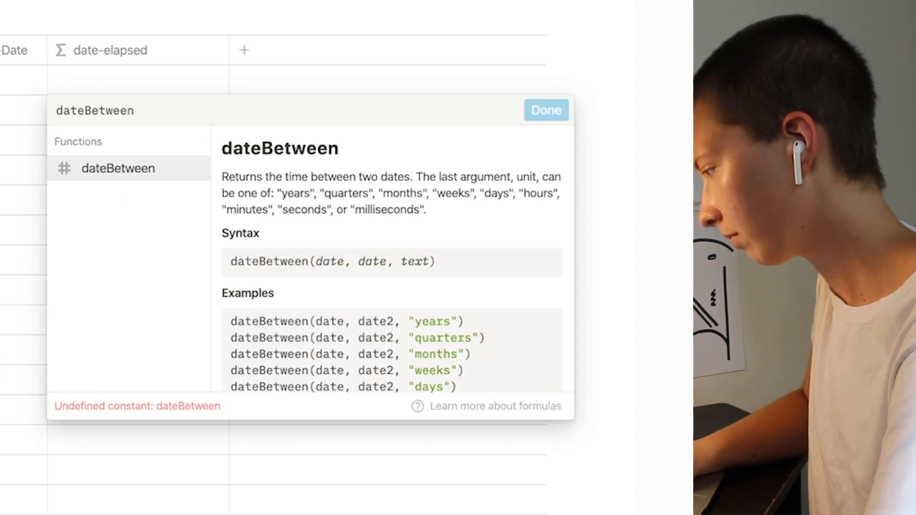
{"action": "type", "text": "("}
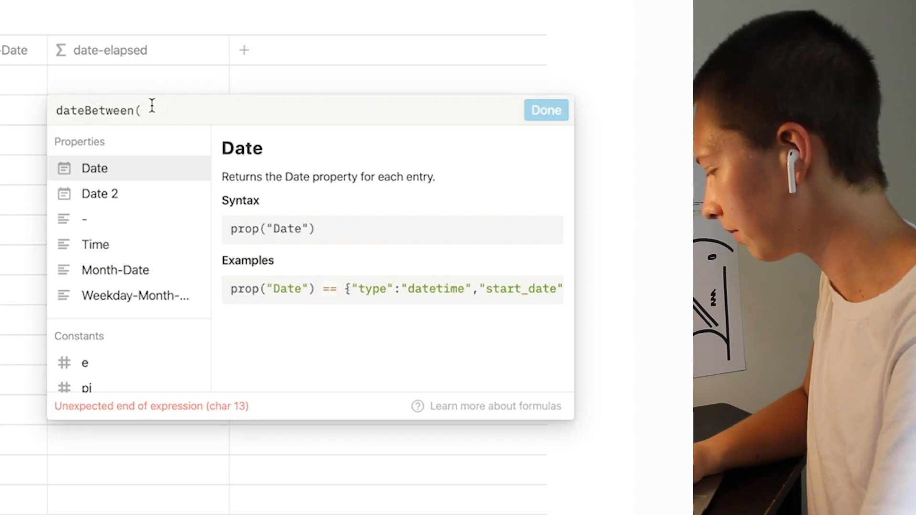
{"action": "type", "text": "prop("}
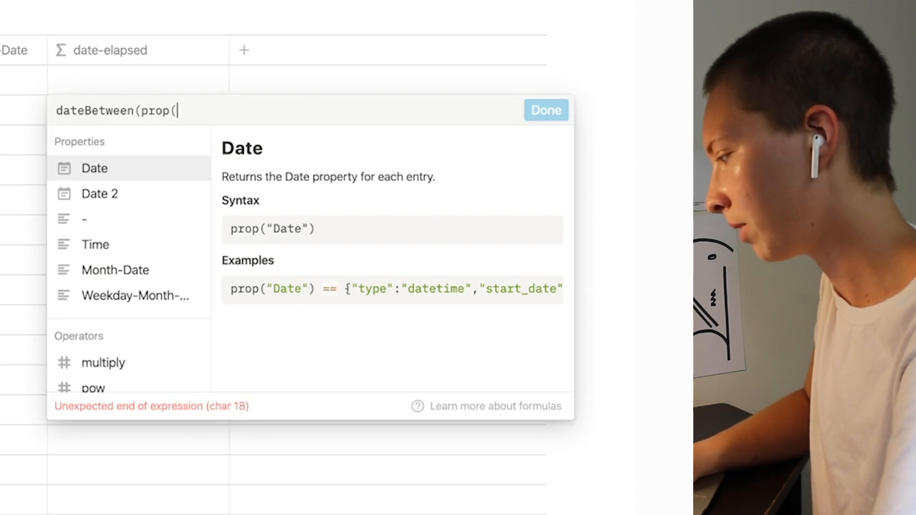
{"action": "left_click", "coordinate": [173, 171]}
{"action": "type", "text": ", "}
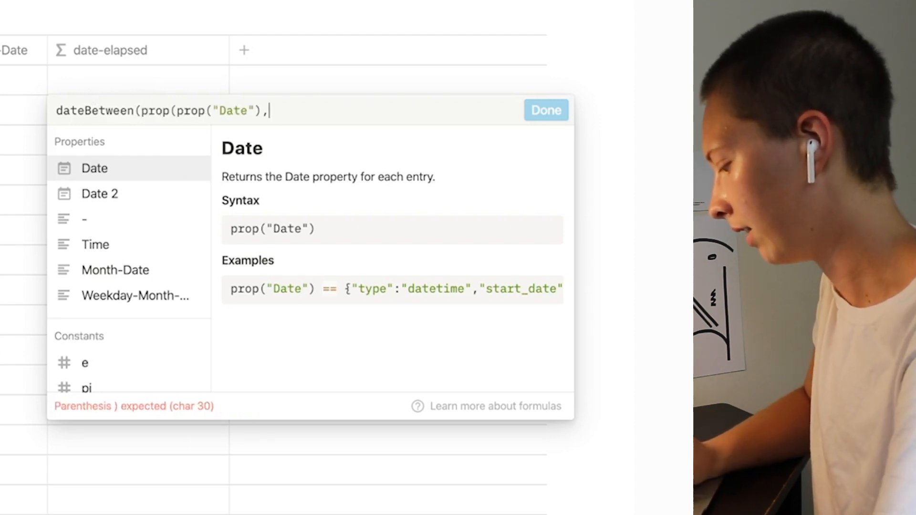
{"action": "type", "text": "now()"}
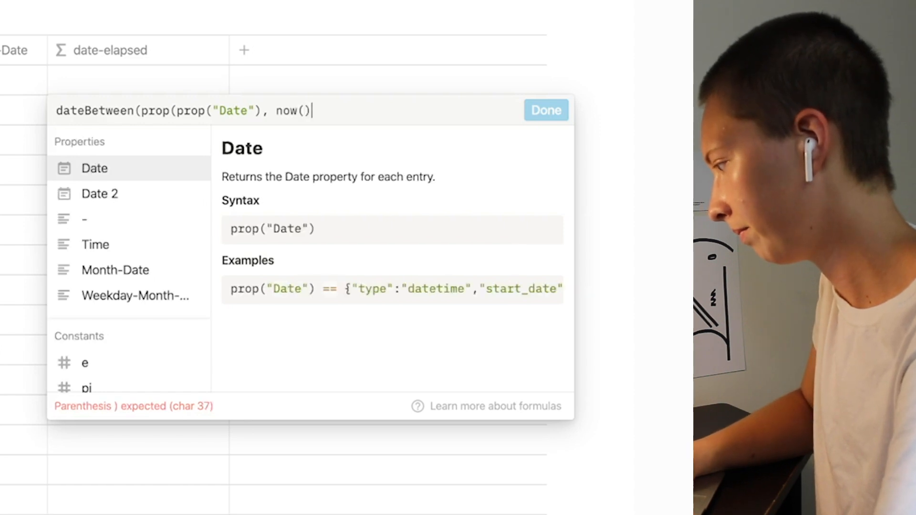
- Remove the duplicate prop(, apply dateBetween(prop("Date"), now(), "days") as the date-elapsed formula, and narrow the column
{"action": "left_click", "coordinate": [171, 111]}
{"action": "left_click_drag", "start_coordinate": [171, 116], "coordinate": [141, 114]}
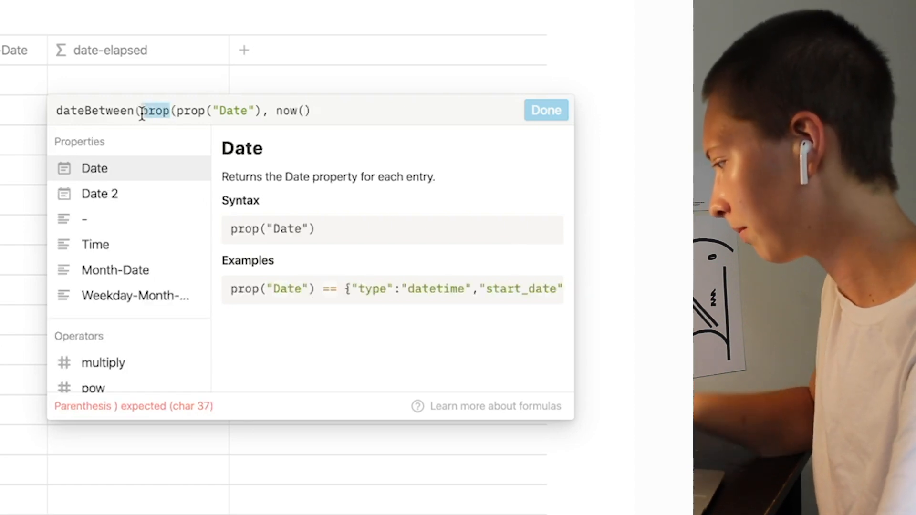
{"action": "key", "text": "BackSpace"}
{"action": "key", "text": "BackSpace"}
{"action": "left_click", "coordinate": [285, 111]}
{"action": "type", "text": ", \""}
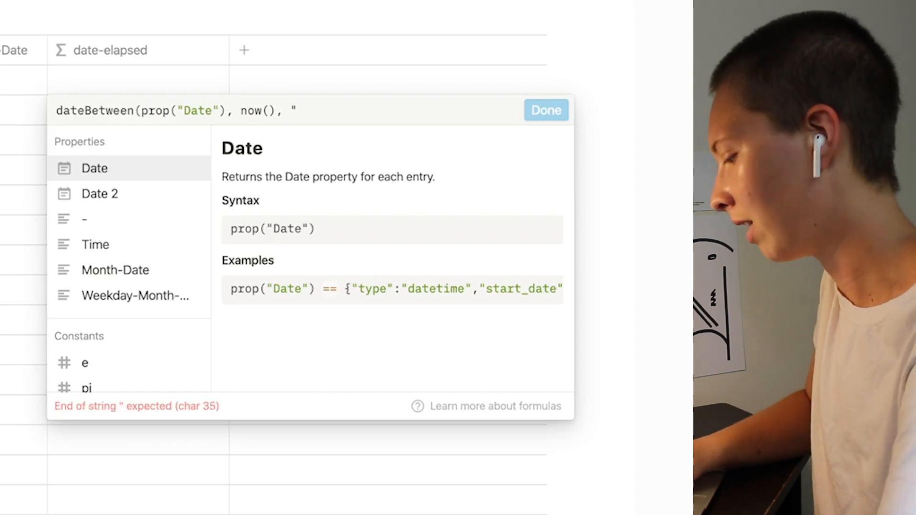
{"action": "type", "text": "days\""}
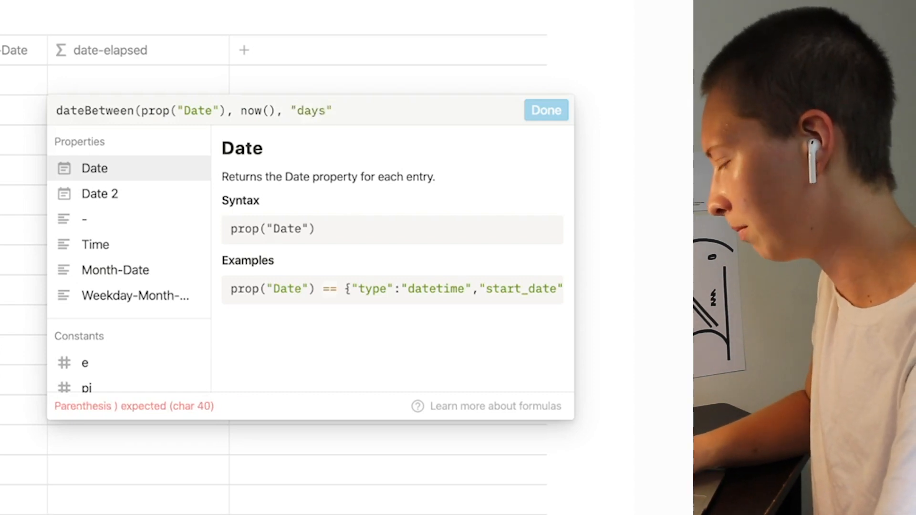
{"action": "type", "text": ")"}
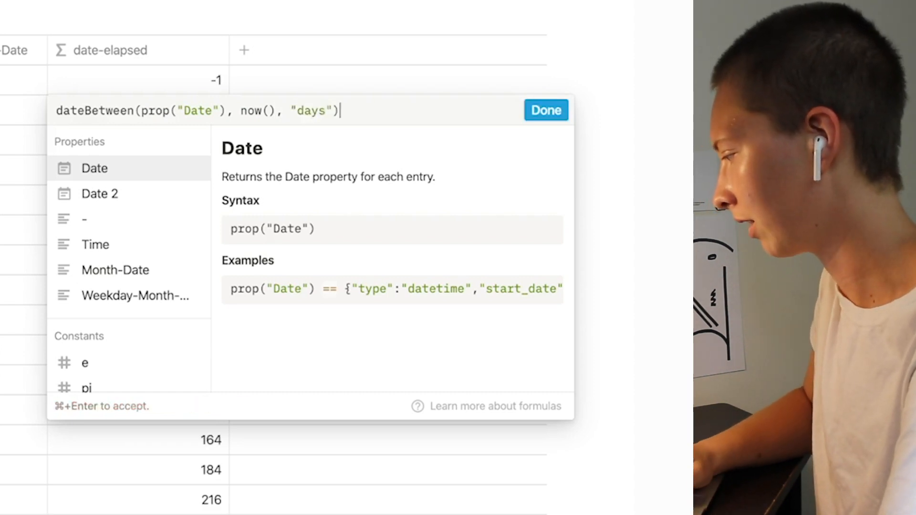
{"action": "left_click", "coordinate": [546, 110]}
{"action": "left_click_drag", "start_coordinate": [477, 162], "coordinate": [440, 163]}
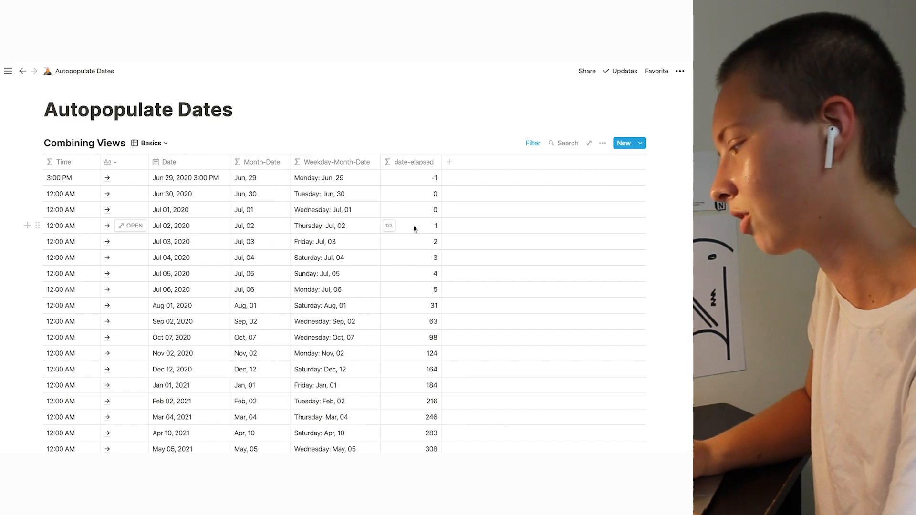
- Switch the Combining Views table to the Novice view
{"action": "left_click", "coordinate": [152, 144]}
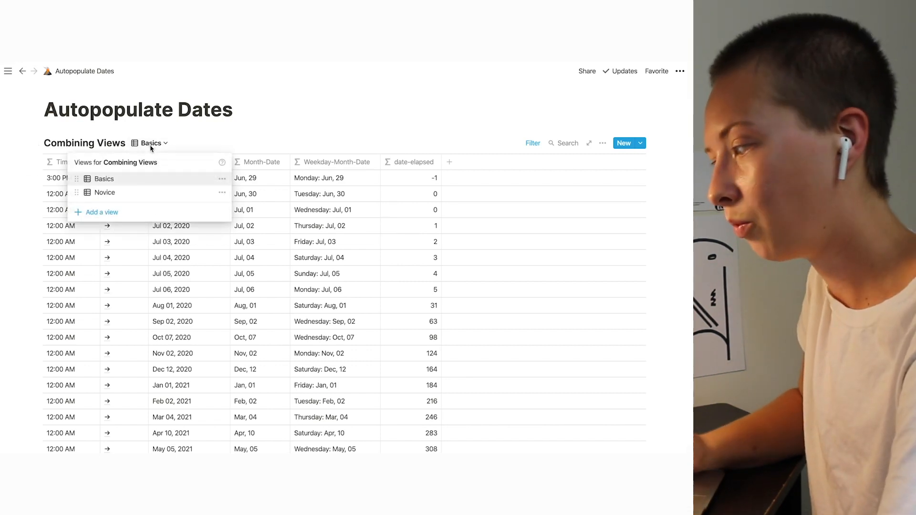
{"action": "left_click", "coordinate": [116, 193]}
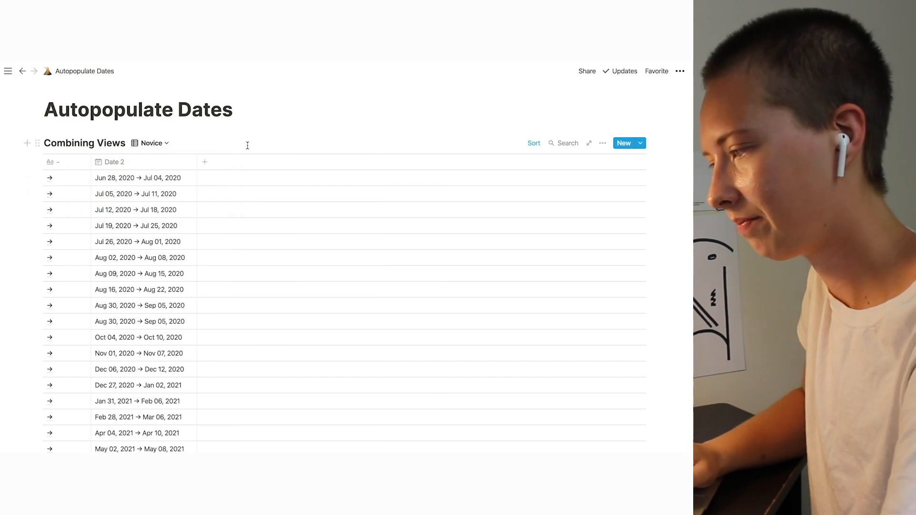
- Turn the first Date 2 entry's end date off and on again, and set the end date to Jul 04, 2020
{"action": "left_click", "coordinate": [151, 179]}
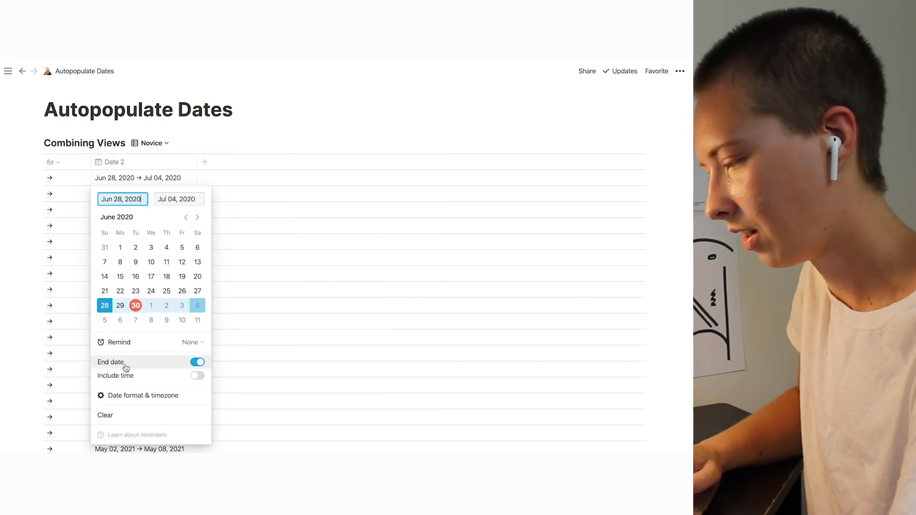
{"action": "left_click", "coordinate": [198, 364]}
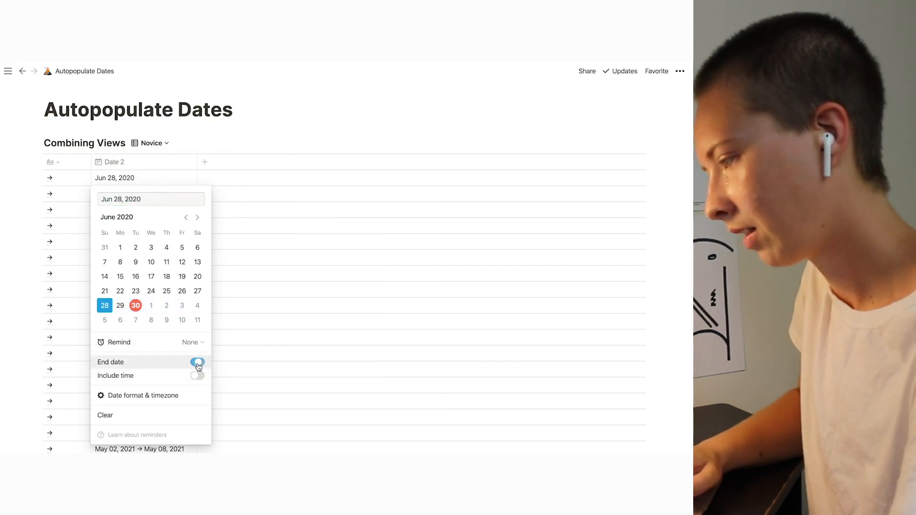
{"action": "left_click", "coordinate": [198, 362]}
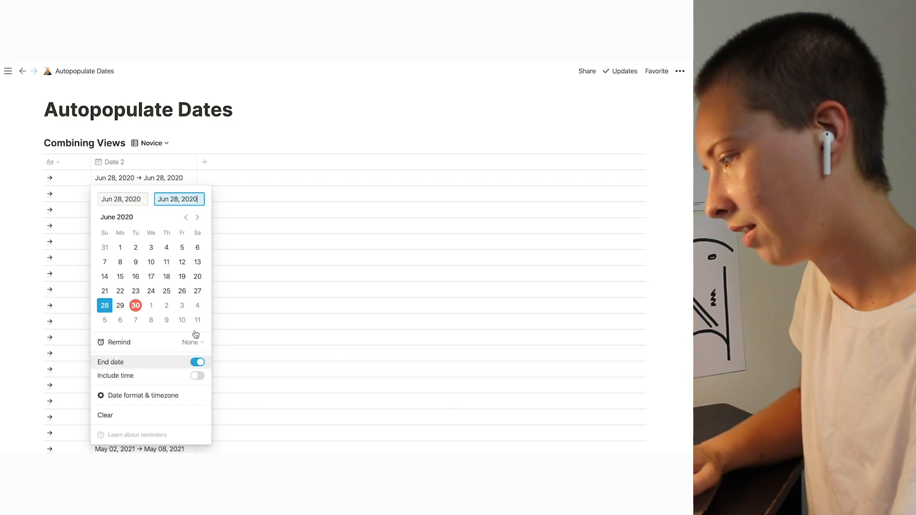
{"action": "left_click", "coordinate": [195, 306]}
{"action": "left_click", "coordinate": [267, 223]}
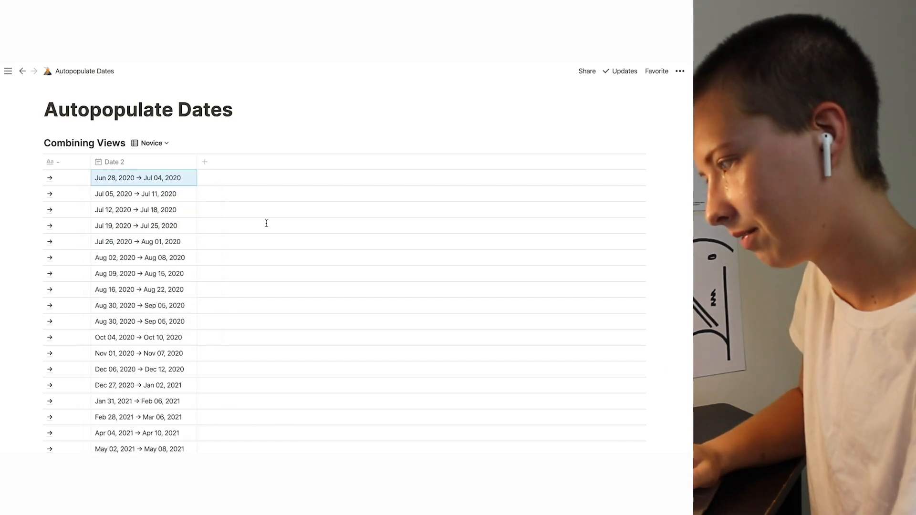
{"action": "left_click", "coordinate": [235, 110]}
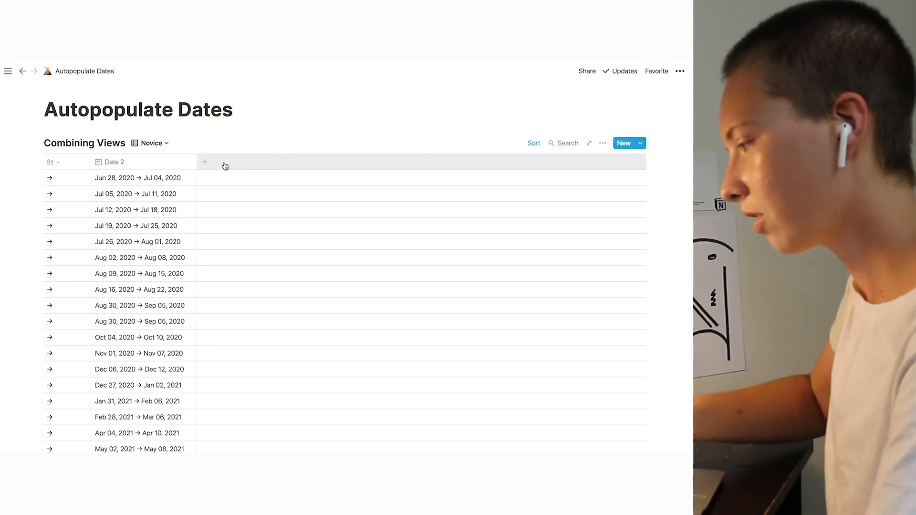
- Add a new property named Year after Date 2 and set its type to Formula
{"action": "left_click", "coordinate": [224, 165]}
{"action": "type", "text": "Year"}
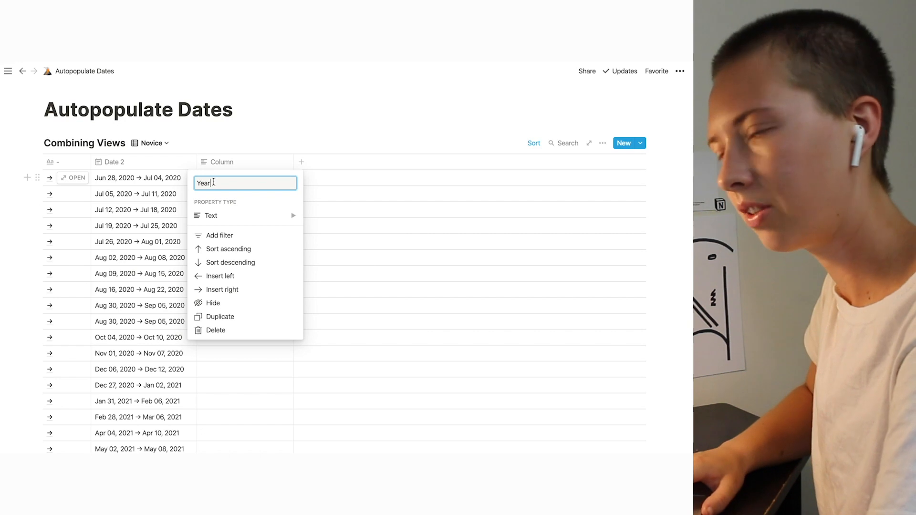
{"action": "mouse_move", "coordinate": [302, 216]}
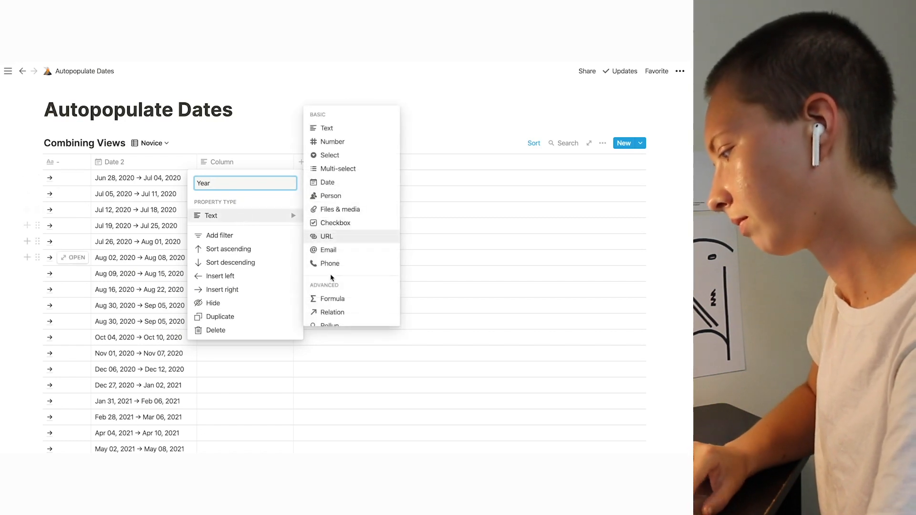
{"action": "left_click", "coordinate": [329, 299]}
- Begin the Year column's formula with the nested functions concat(format(year(prop
{"action": "left_click", "coordinate": [223, 181]}
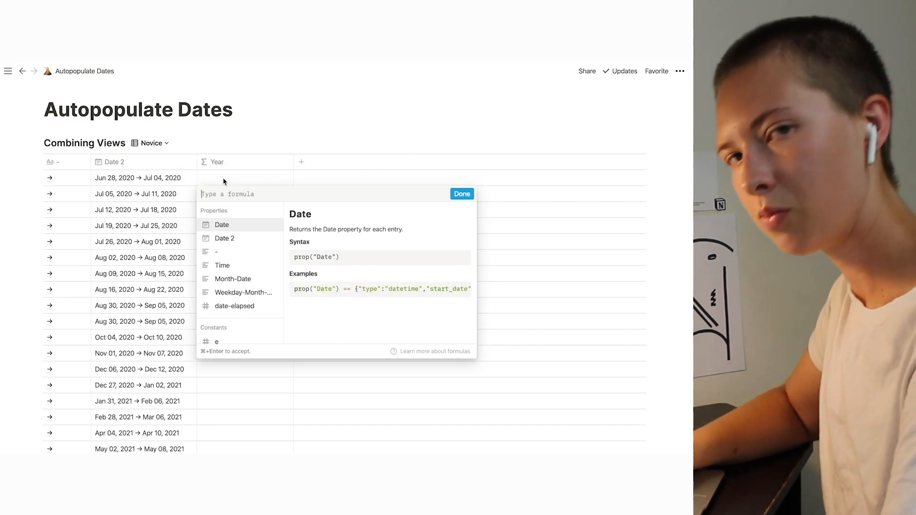
{"action": "type", "text": "conca"}
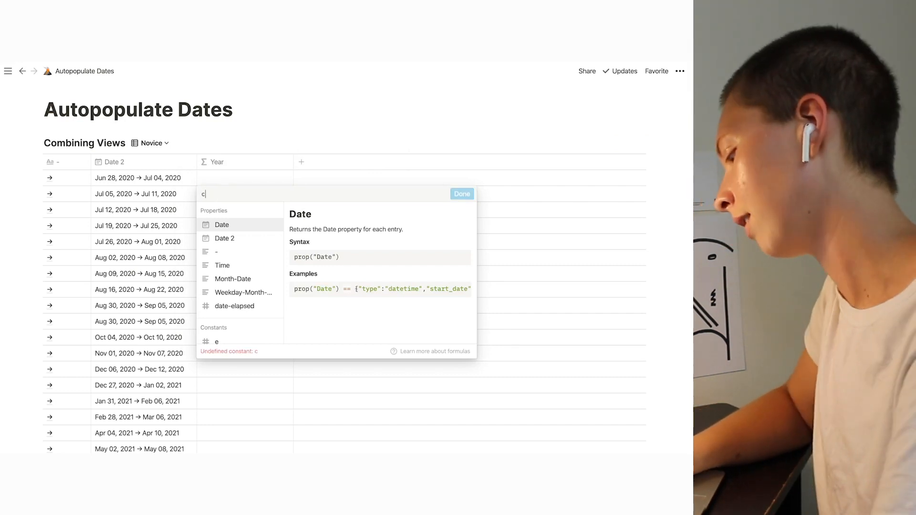
{"action": "type", "text": "t("}
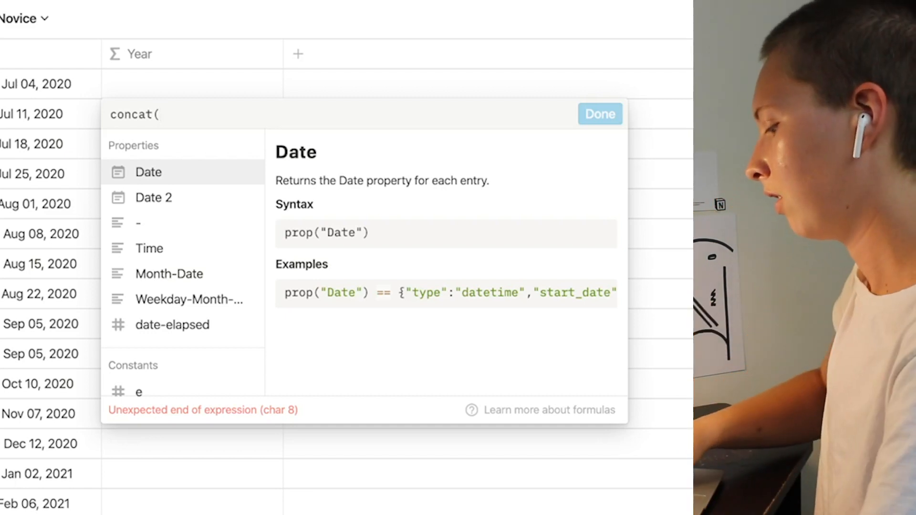
{"action": "type", "text": "form"}
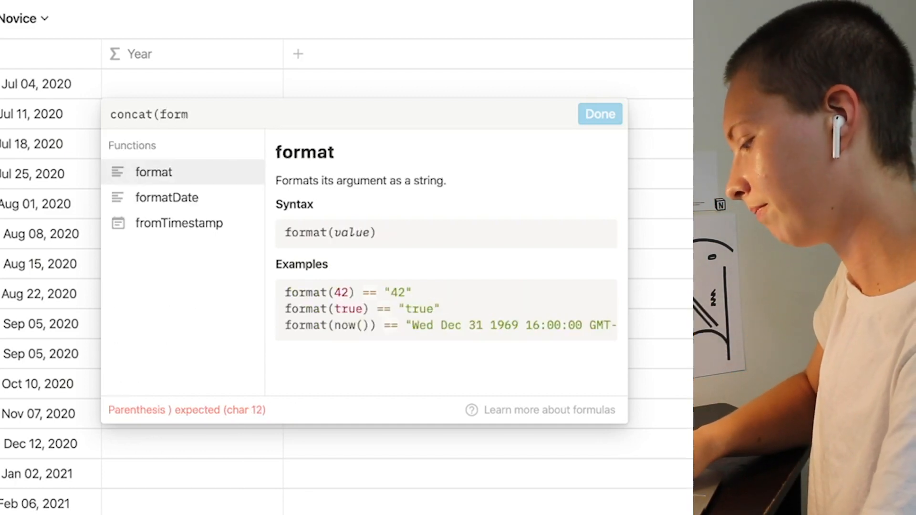
{"action": "type", "text": "at("}
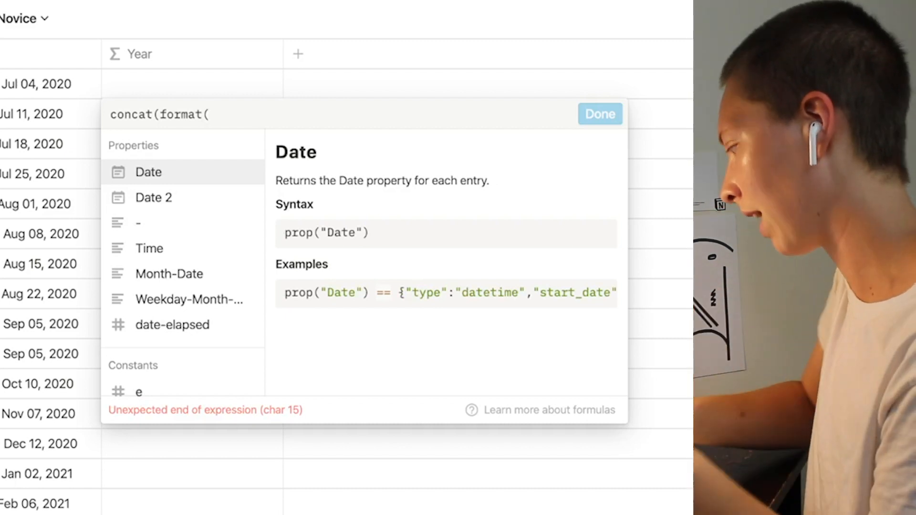
{"action": "type", "text": "year"}
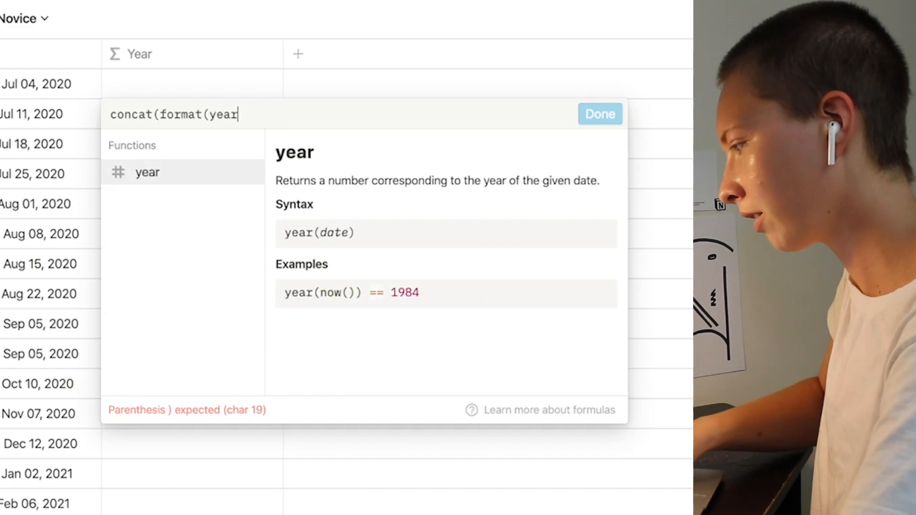
{"action": "type", "text": "(prop"}
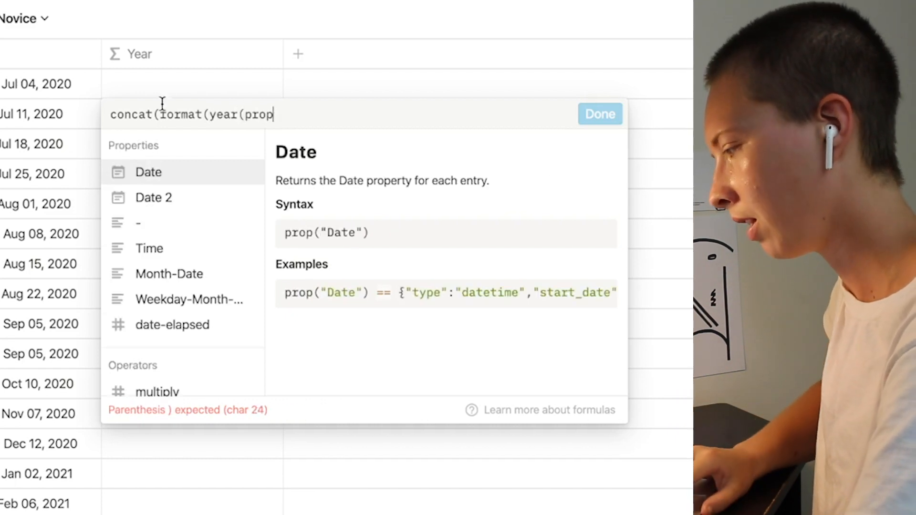
- Reference the Date 2 property in the Year formula so it reads concat(format(year(prop("Date 2"))))
{"action": "left_click", "coordinate": [150, 173]}
{"action": "key", "text": "BackSpace"}
{"action": "key", "text": "BackSpace"}
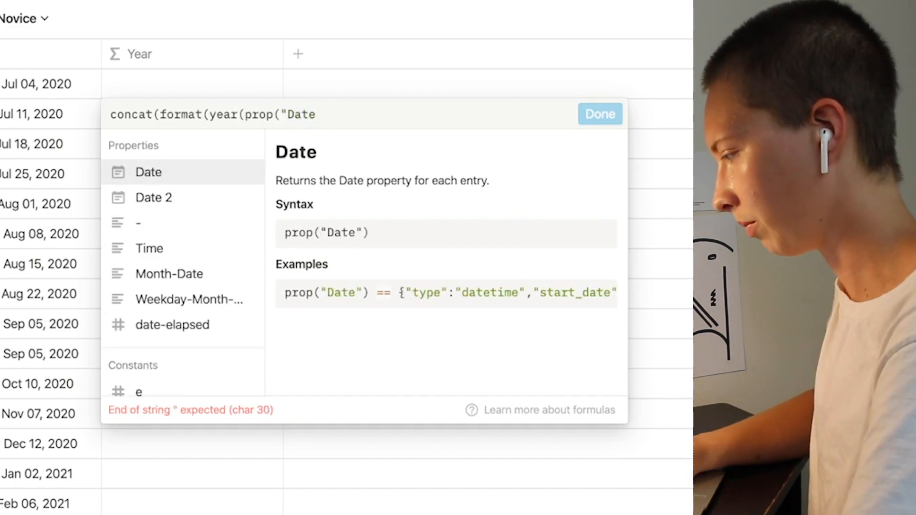
{"action": "key", "text": "BackSpace"}
{"action": "key", "text": "BackSpace"}
{"action": "key", "text": "BackSpace"}
{"action": "key", "text": "BackSpace"}
{"action": "key", "text": "BackSpace"}
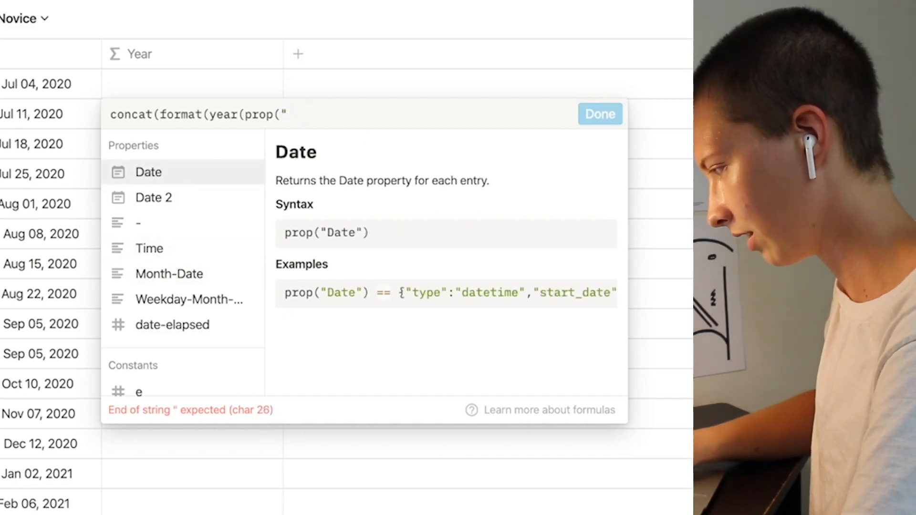
{"action": "type", "text": "\"Date 2\")))"}
{"action": "type", "text": ")"}
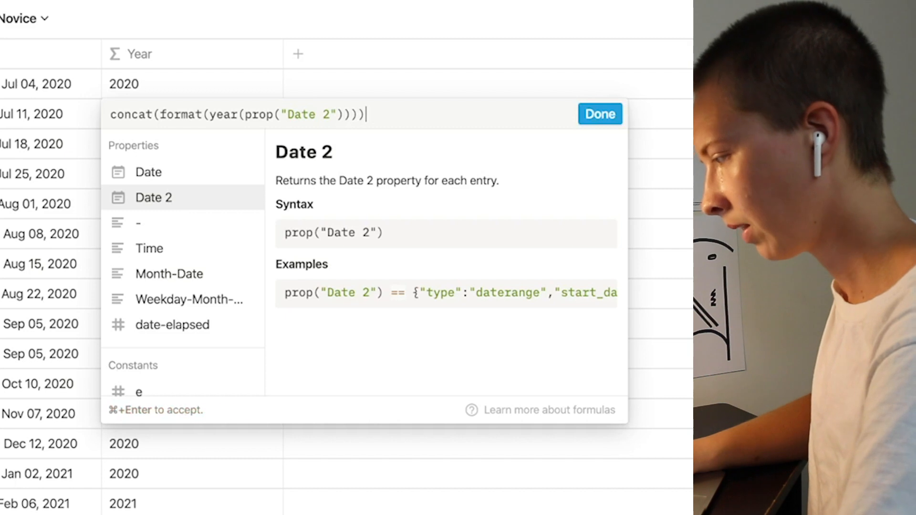
- Extend the Year formula with + "--" + after the formatted Date 2 year and select the format expression
{"action": "type", "text": " + \""}
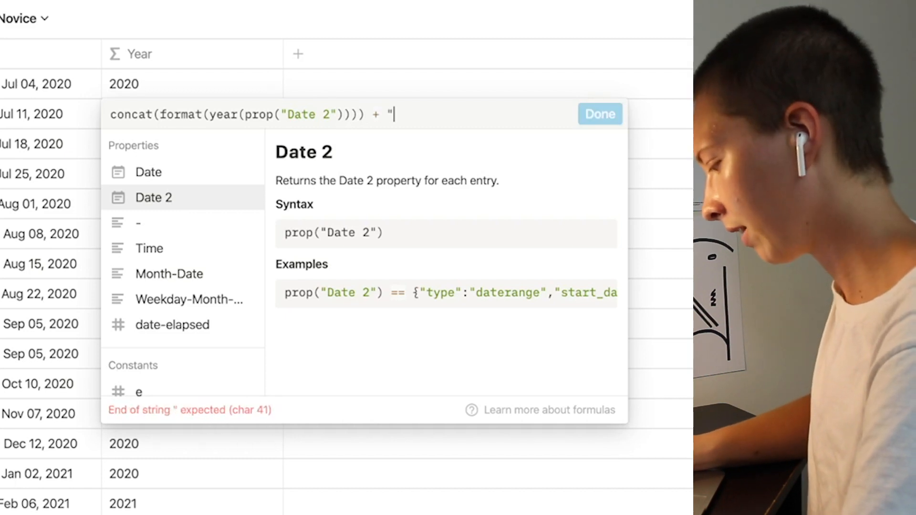
{"action": "type", "text": "--\" +"}
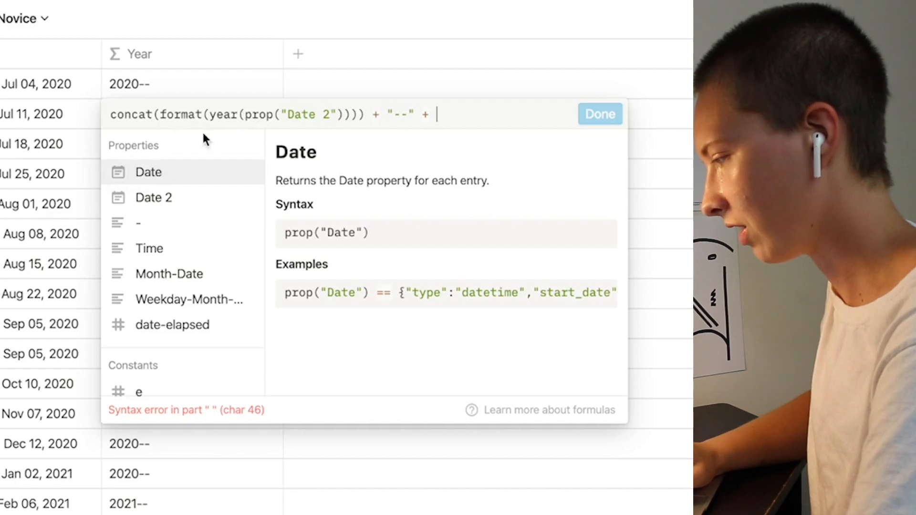
{"action": "left_click_drag", "start_coordinate": [160, 114], "coordinate": [364, 115]}
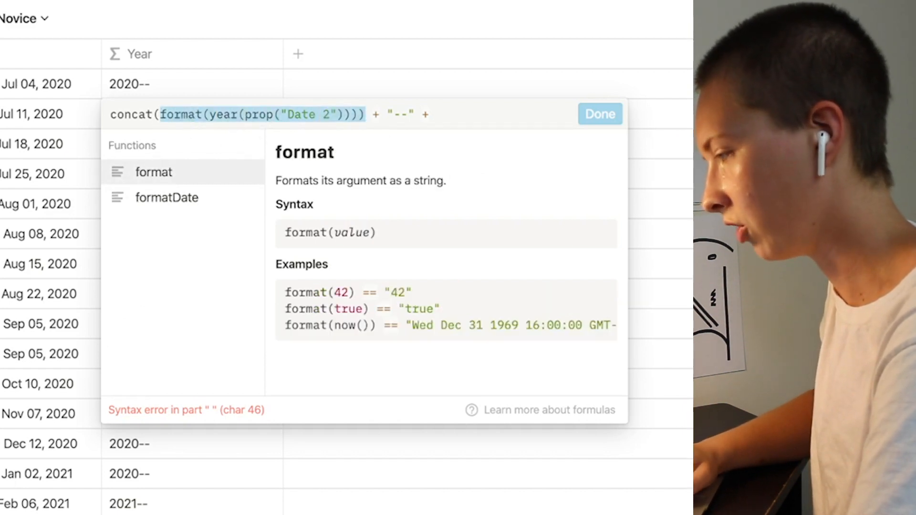
- Wrap the Year formula's Date 2 reference in start(), balance the closing parentheses and remove the trailing plus sign
{"action": "left_click", "coordinate": [243, 116]}
{"action": "type", "text": "start("}
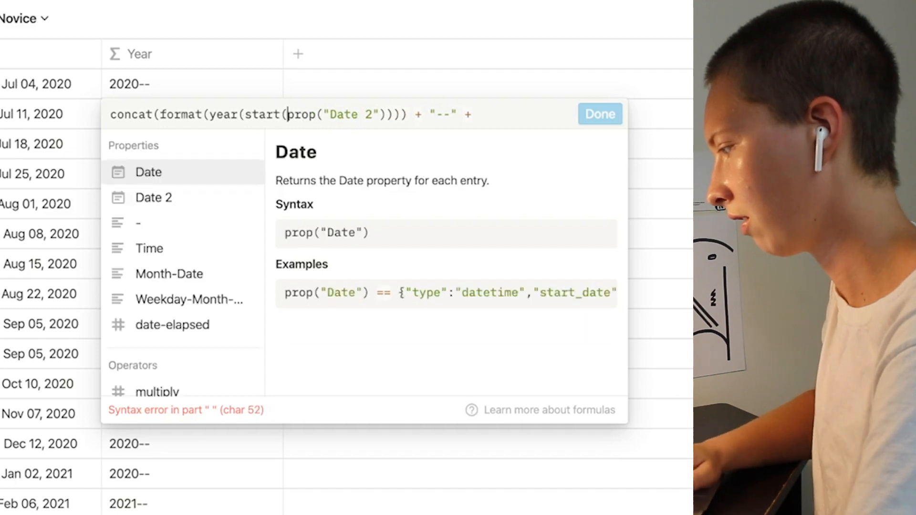
{"action": "left_click", "coordinate": [465, 114]}
{"action": "key", "text": "BackSpace"}
{"action": "key", "text": "BackSpace"}
{"action": "type", "text": ")"}
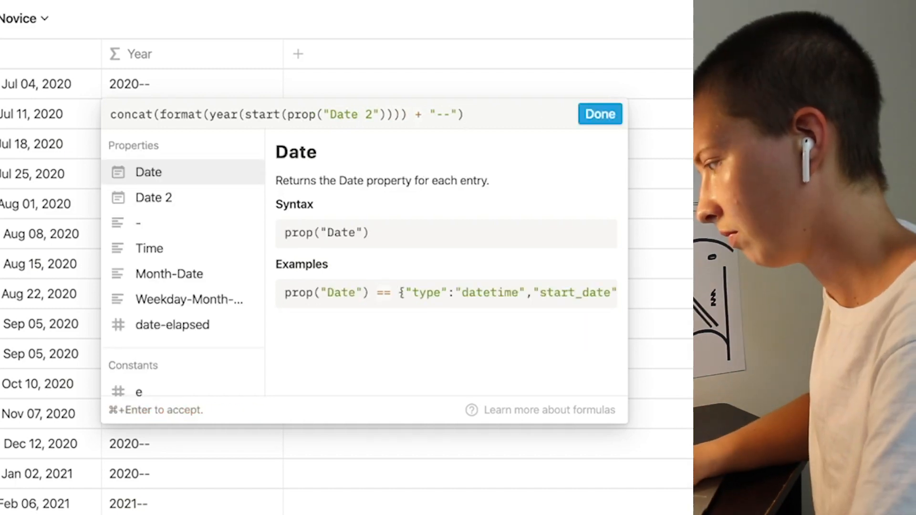
{"action": "key", "text": "BackSpace"}
{"action": "left_click", "coordinate": [406, 117]}
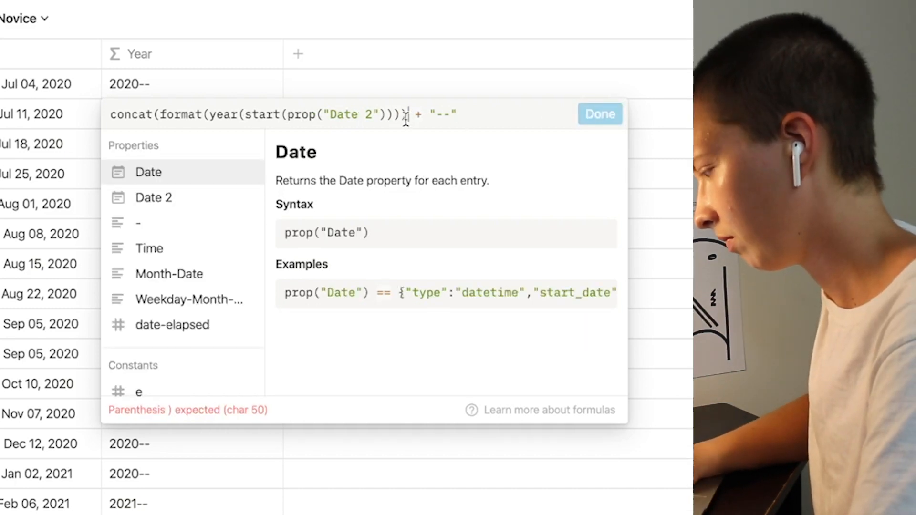
{"action": "type", "text": ")"}
{"action": "left_click", "coordinate": [489, 117]}
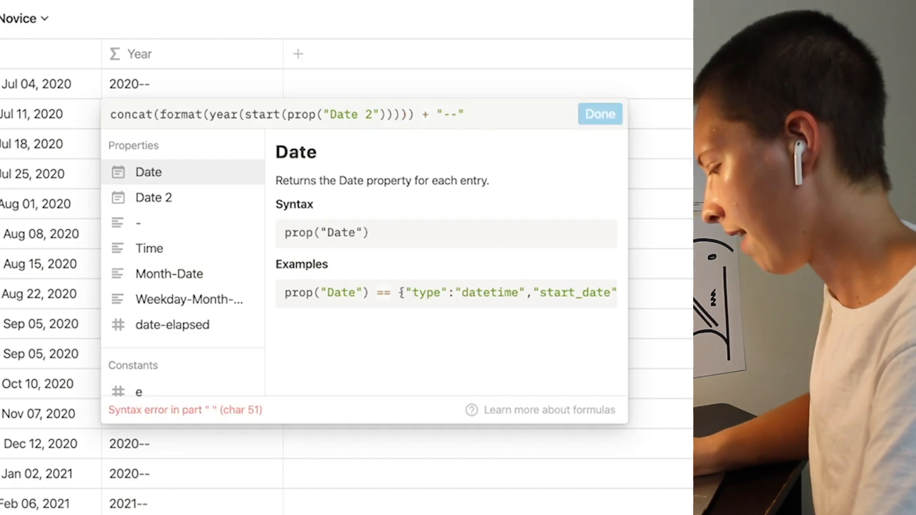
- Append + format(year(end(prop("Date 2")))) to the Year formula and accept it
{"action": "type", "text": "+"}
{"action": "type", "text": "format"}
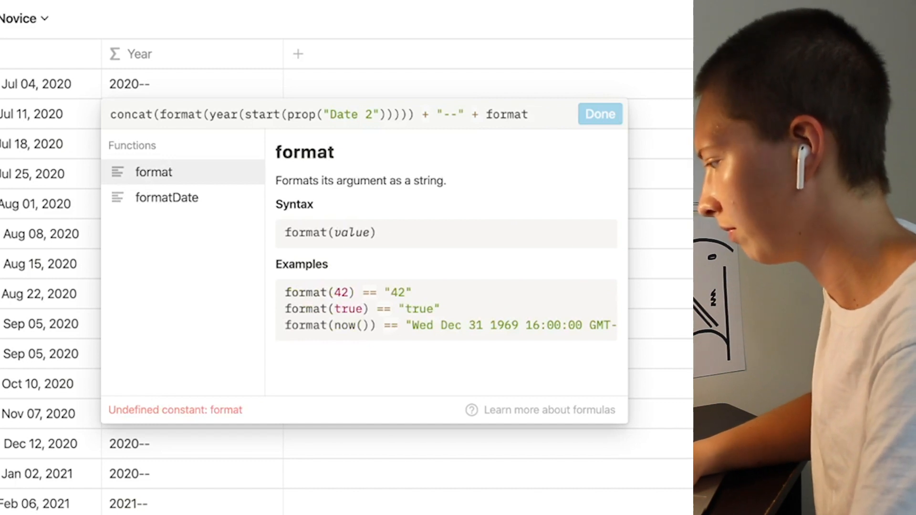
{"action": "type", "text": "("}
{"action": "type", "text": "yea"}
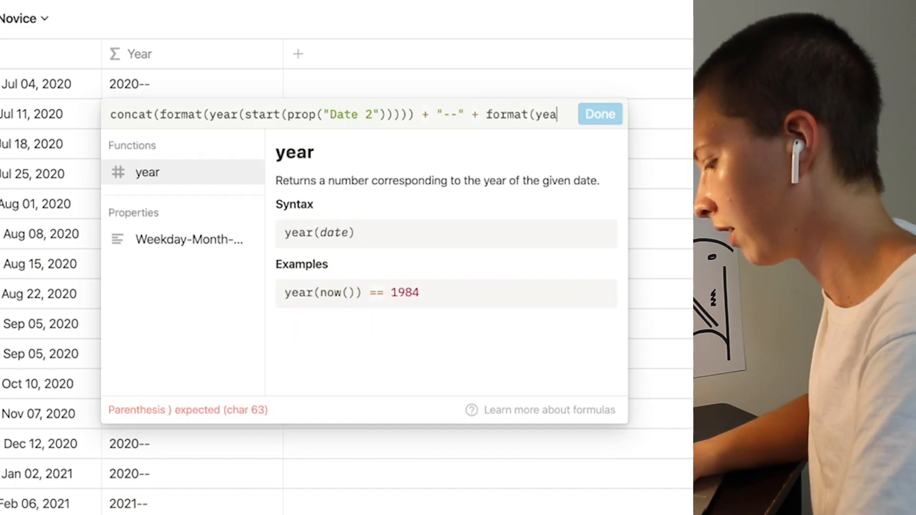
{"action": "type", "text": "r(end(prop"}
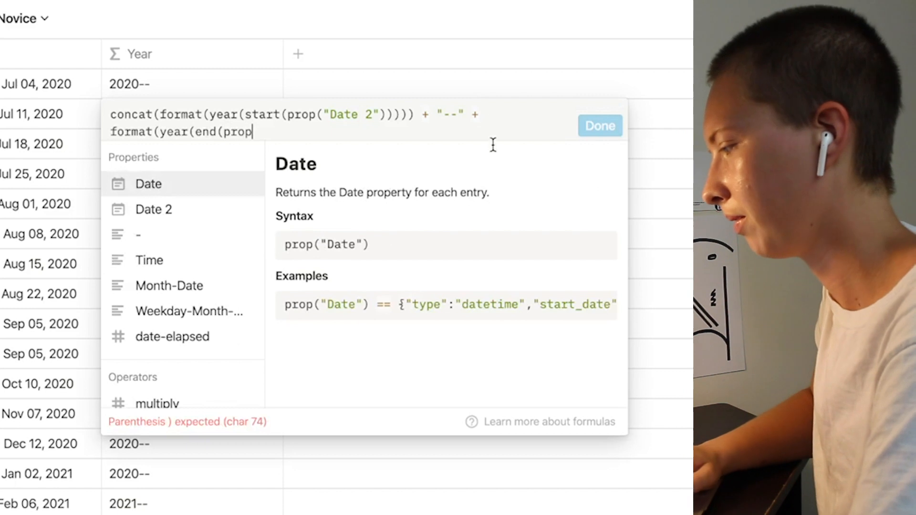
{"action": "left_click", "coordinate": [186, 213]}
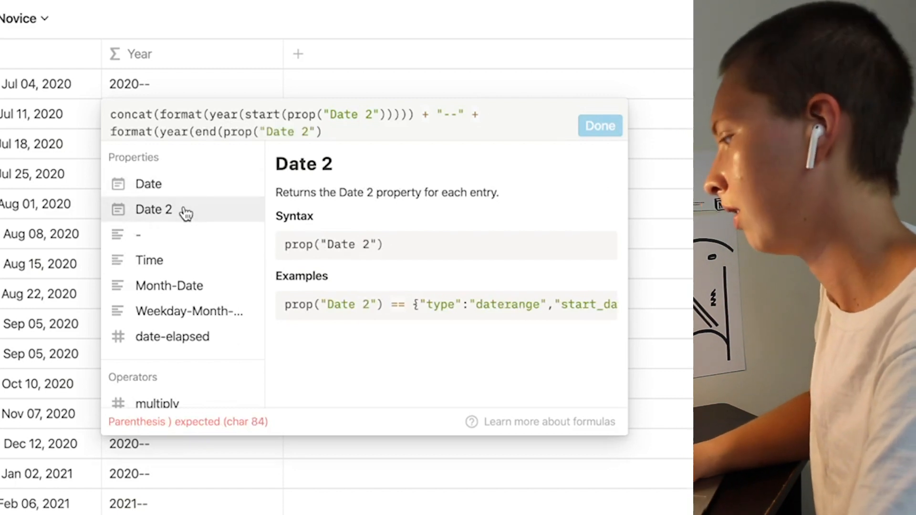
{"action": "type", "text": "))))"}
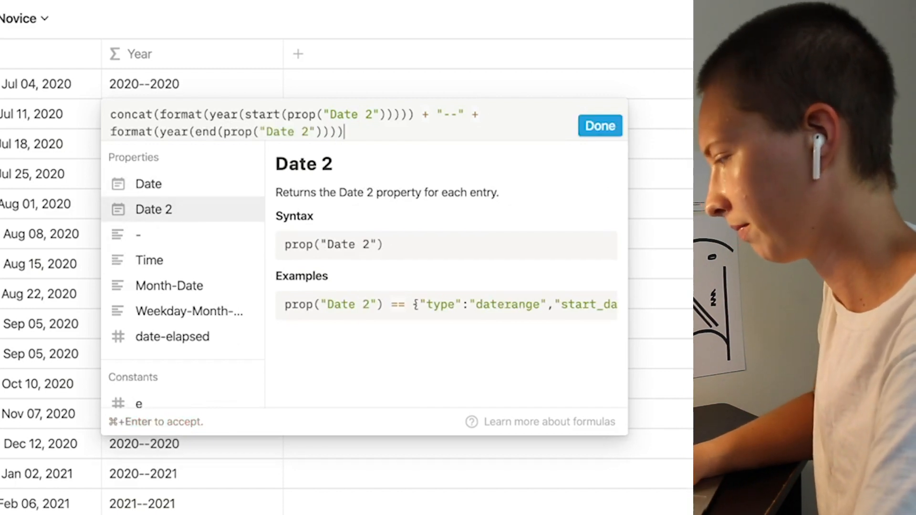
{"action": "left_click", "coordinate": [587, 121]}
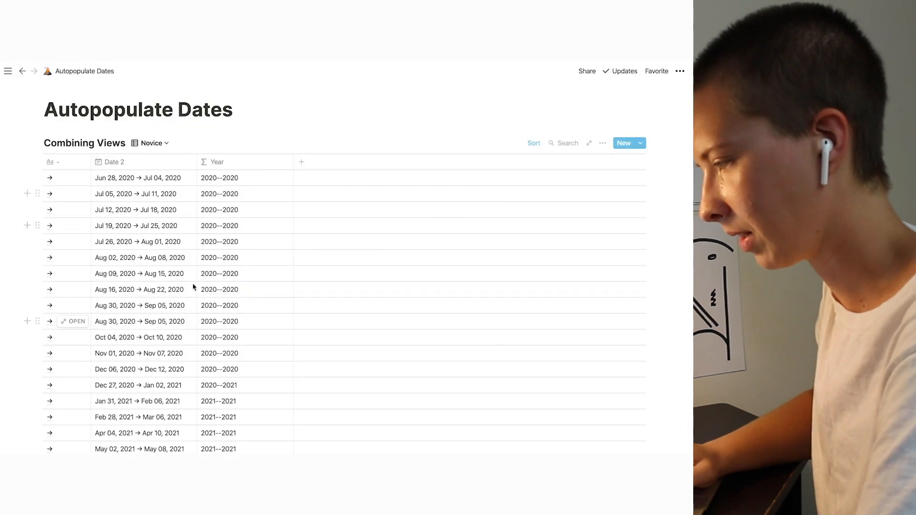
- Copy the arrow from the first row's title and use it to replace the "--" separator in the Year formula
{"action": "left_click", "coordinate": [52, 180]}
{"action": "key", "text": "super+c"}
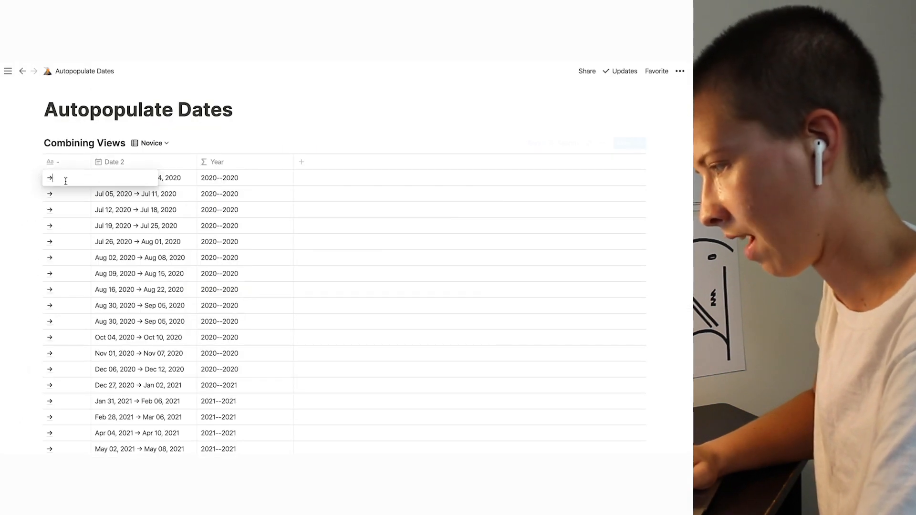
{"action": "key", "text": "Escape"}
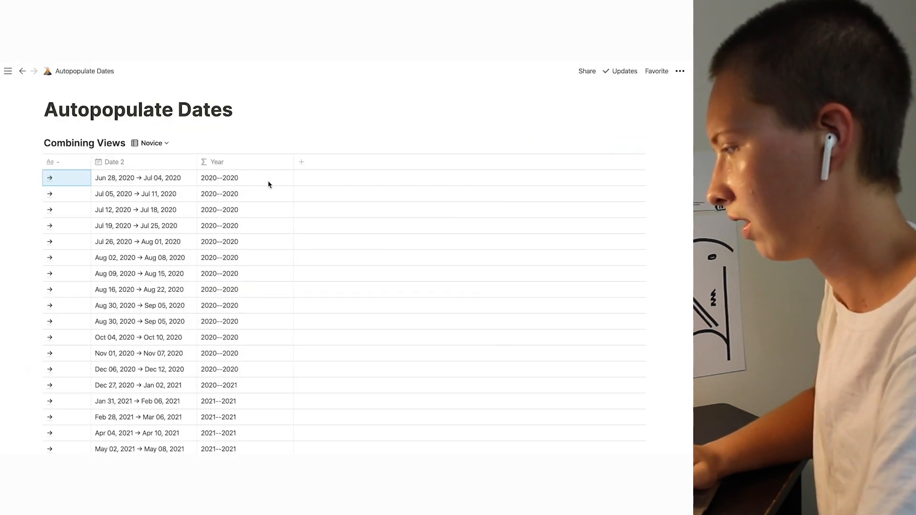
{"action": "left_click", "coordinate": [247, 182]}
{"action": "left_click", "coordinate": [387, 195]}
{"action": "key", "text": "BackSpace"}
{"action": "key", "text": "BackSpace"}
{"action": "key", "text": "super+v"}
{"action": "left_click", "coordinate": [378, 194]}
{"action": "left_click", "coordinate": [466, 204]}
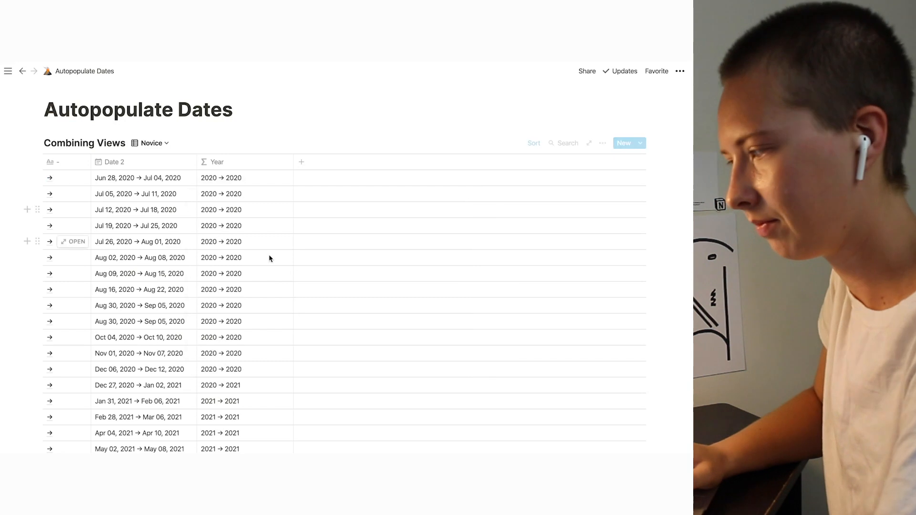
- Narrow the Year column to fit its contents and rename it Years
{"action": "left_click_drag", "start_coordinate": [293, 164], "coordinate": [244, 162]}
{"action": "left_click", "coordinate": [233, 165]}
{"action": "type", "text": "s"}
- Add a new property named Quarter 2 after Years and set its type to Formula
{"action": "left_click", "coordinate": [253, 161]}
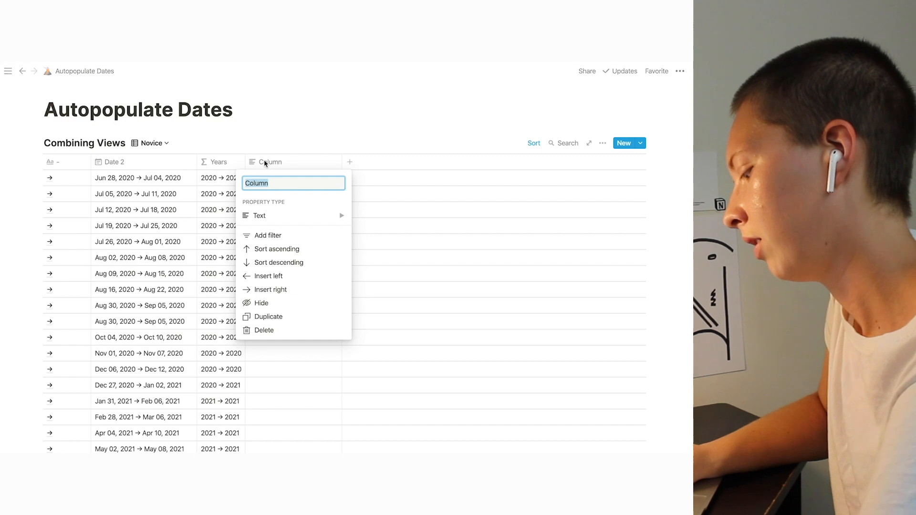
{"action": "type", "text": "Quarte"}
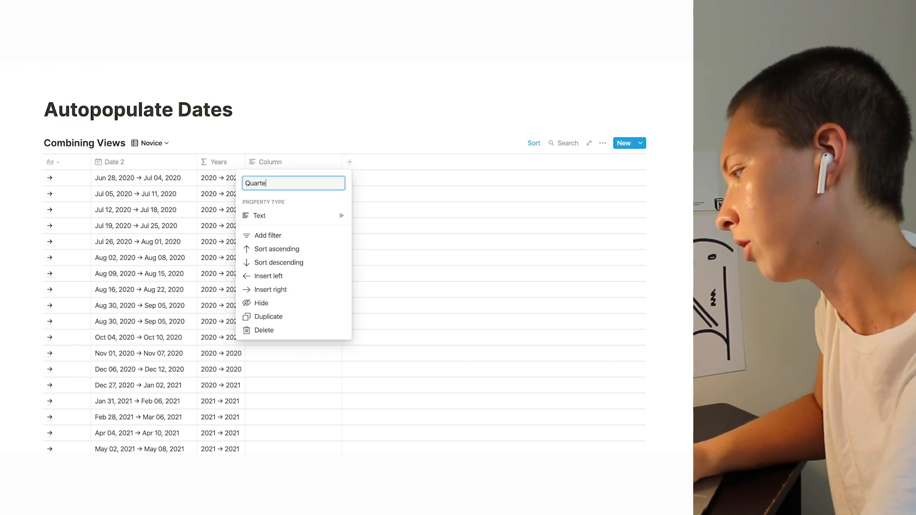
{"action": "type", "text": "r 1"}
{"action": "key", "text": "BackSpace"}
{"action": "type", "text": "2"}
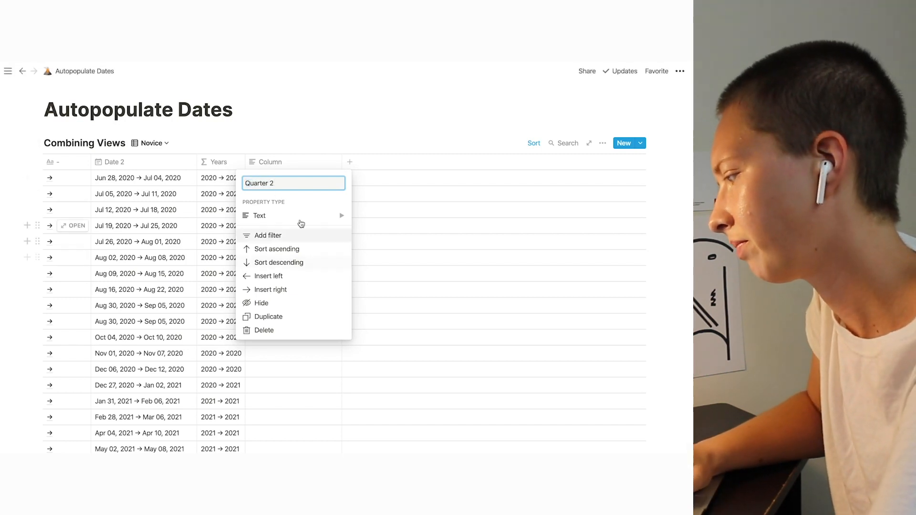
{"action": "mouse_move", "coordinate": [302, 223]}
{"action": "left_click", "coordinate": [381, 299]}
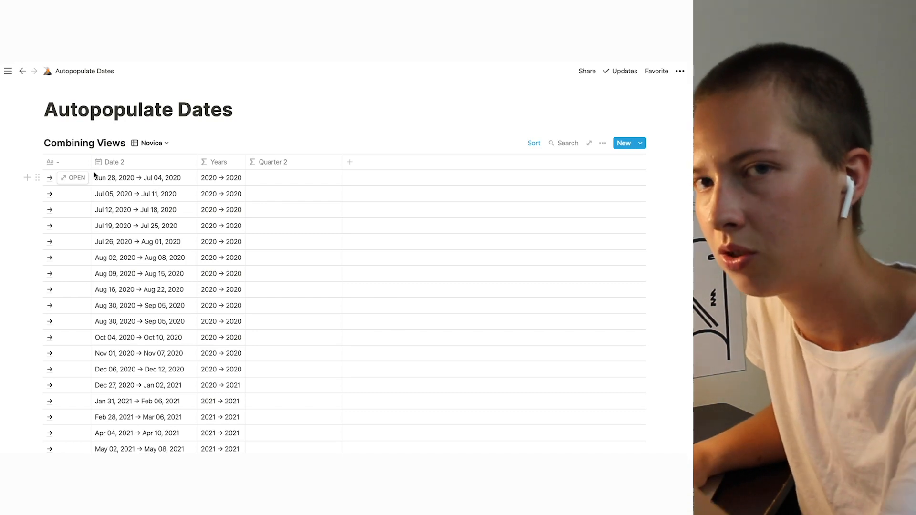
- Enter a nested if formula in Quarter 2 returning "Quarter 1" to "Quarter 4" for Date months < 3, < 6, < 9 and < 12, otherwise ""
{"action": "left_click", "coordinate": [270, 180]}
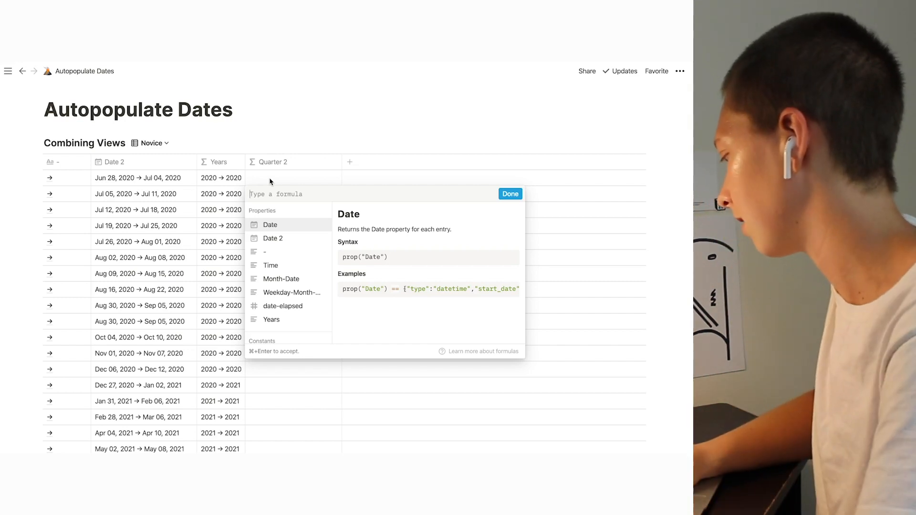
{"action": "type", "text": "if(month(prop(\"Date\")) < 3, \"Quarter 1\", if(month(prop(\"Date\")) < 6, \"Quarter 2\", if(month(prop(\"Date\")) < 9, \"Quarter 3\", if(month(prop(\"Date\")) < 12, \"Quarter 4\", \"\"))))"}
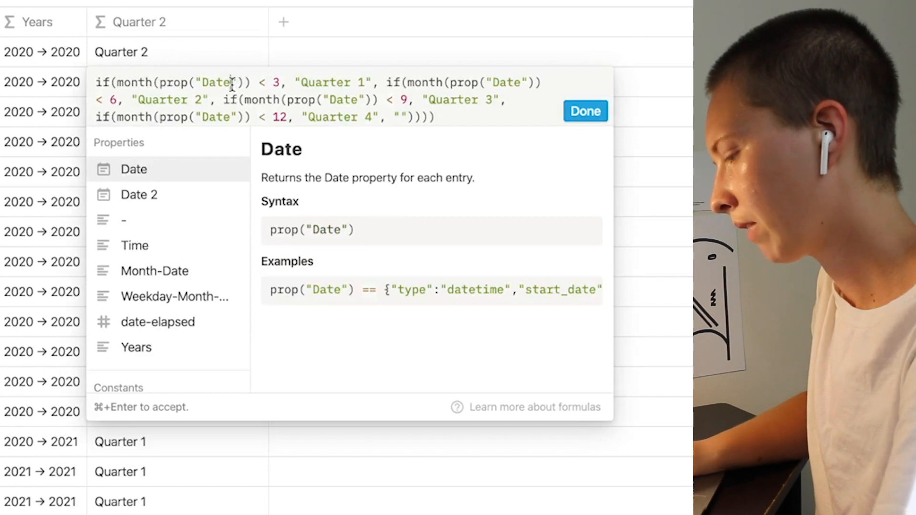
- Change all four Date references in the Quarter 2 formula to Date 2
{"action": "left_click", "coordinate": [233, 85]}
{"action": "type", "text": "2"}
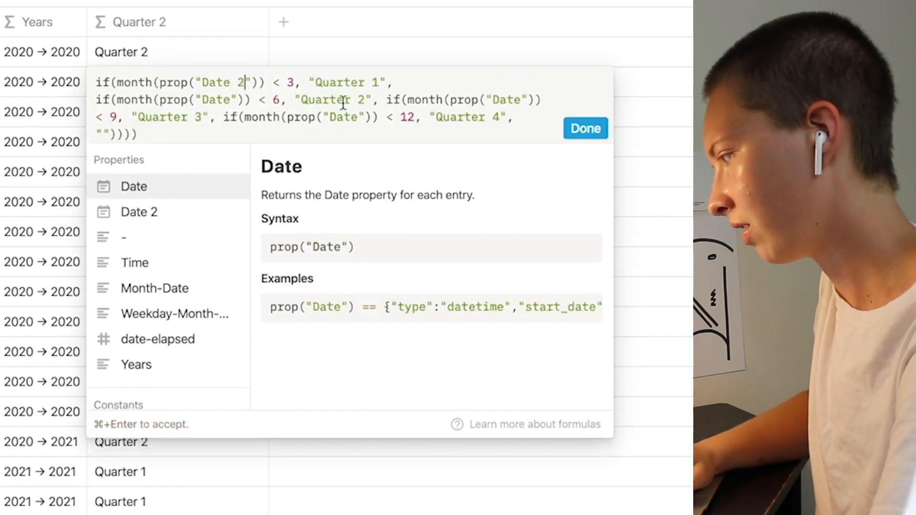
{"action": "left_click", "coordinate": [230, 100]}
{"action": "type", "text": "2"}
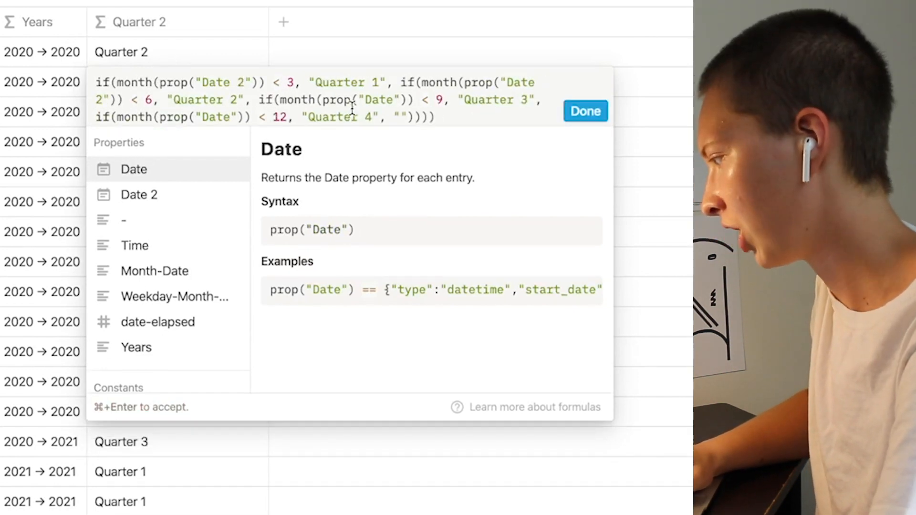
{"action": "type", "text": " 2"}
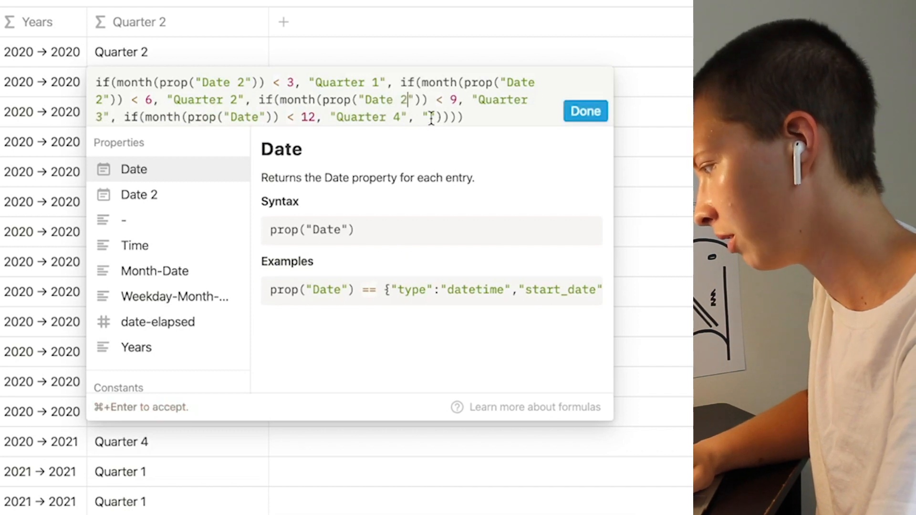
{"action": "left_click", "coordinate": [257, 119]}
{"action": "type", "text": "2"}
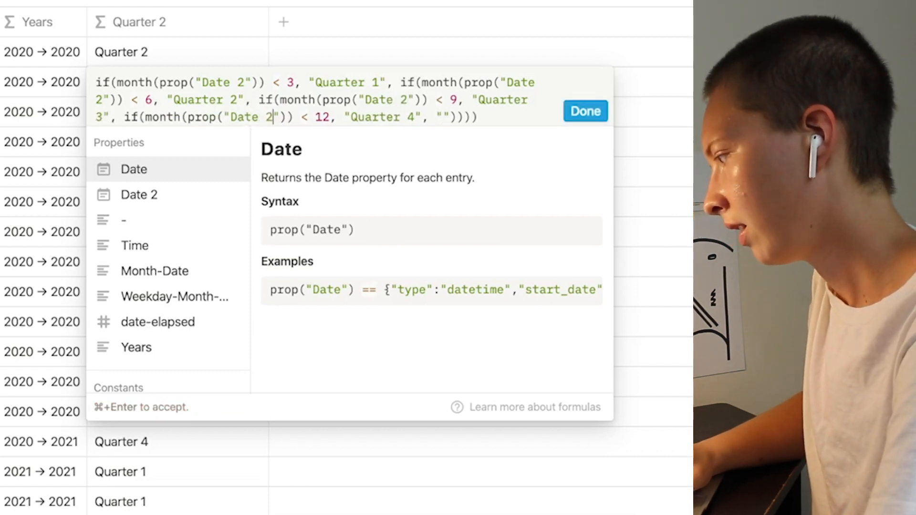
- Wrap the Date 2 references in the < 3 and < 6 conditions of the quarter formula in end()
{"action": "left_click", "coordinate": [159, 83]}
{"action": "type", "text": "end("}
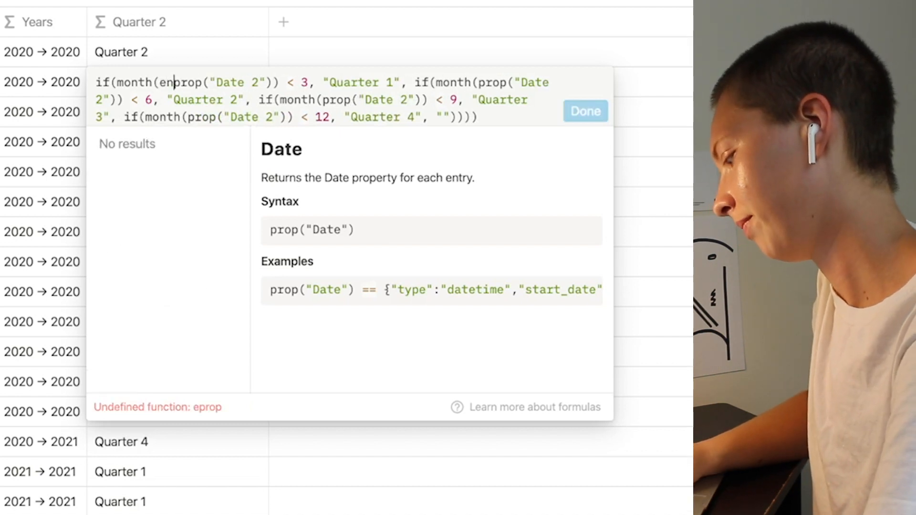
{"action": "left_click", "coordinate": [293, 82]}
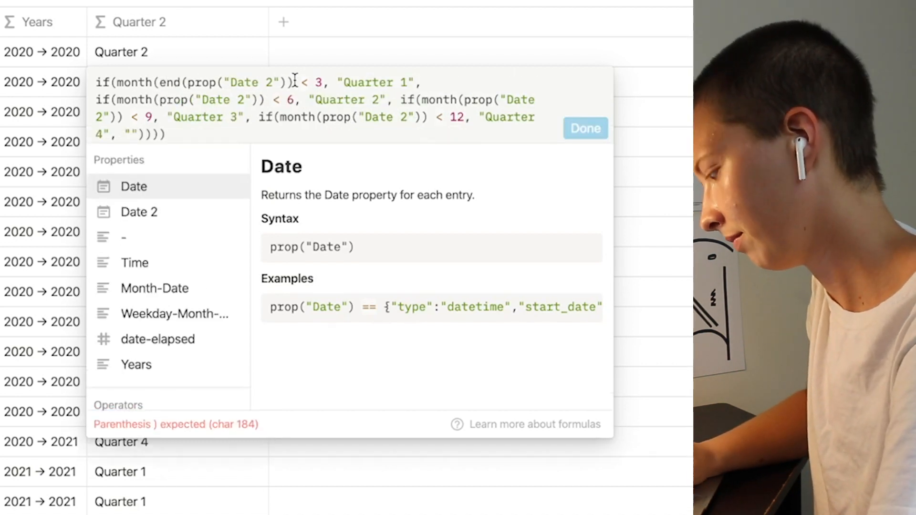
{"action": "type", "text": ")"}
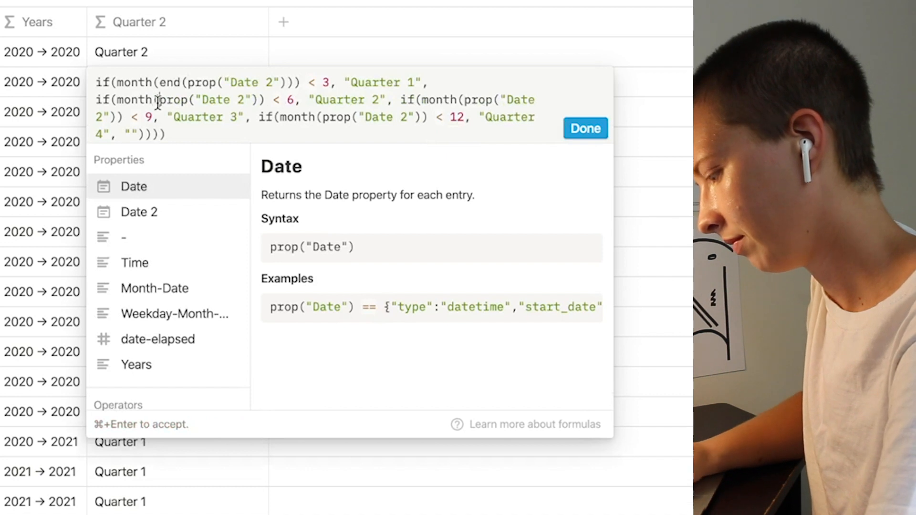
{"action": "left_click", "coordinate": [159, 100]}
{"action": "type", "text": "end)"}
{"action": "key", "text": "BackSpace"}
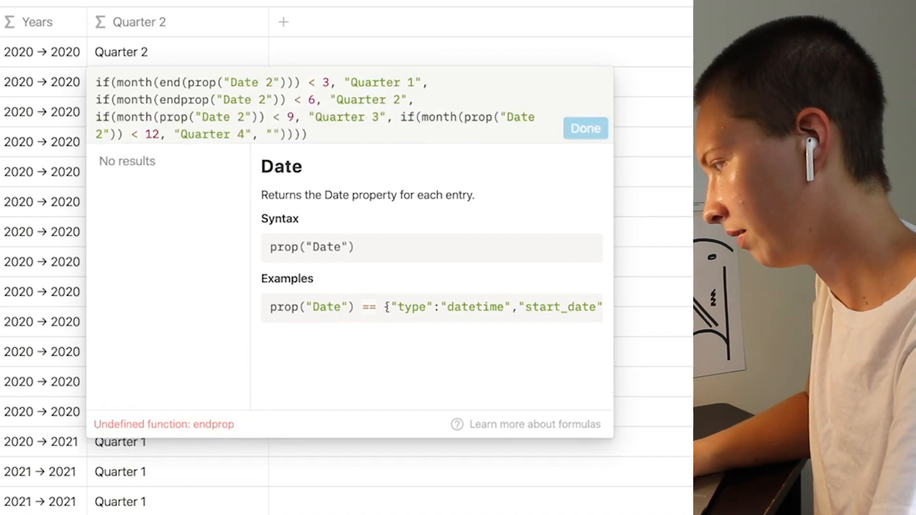
{"action": "type", "text": "("}
{"action": "left_click", "coordinate": [292, 100]}
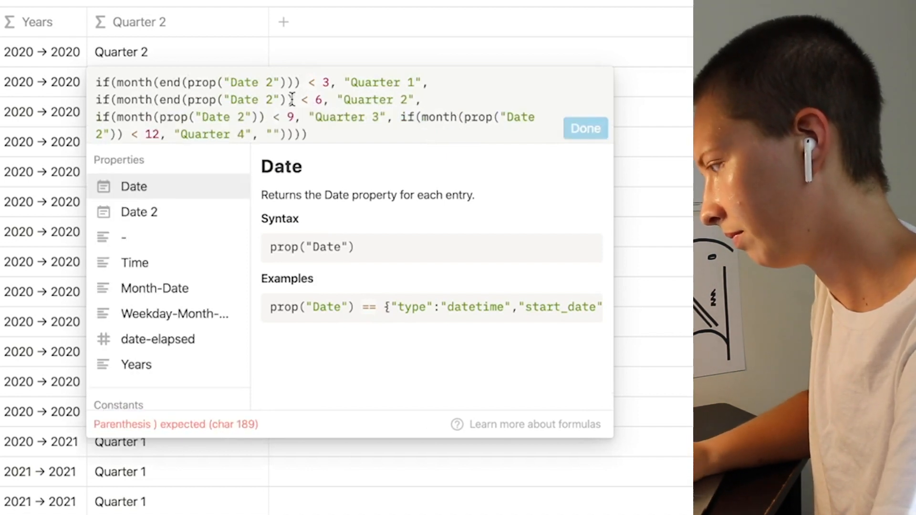
{"action": "type", "text": ")"}
- Wrap the Date 2 references in the < 9 and < 12 conditions of the quarter formula in end()
{"action": "left_click", "coordinate": [154, 117]}
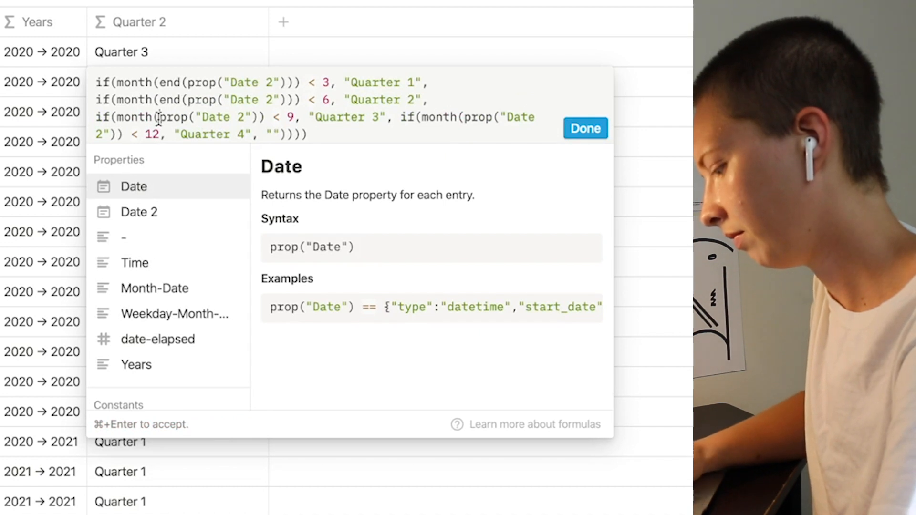
{"action": "type", "text": "end(prop(\"Date 2\")) < 9, \"Quarter 3\","}
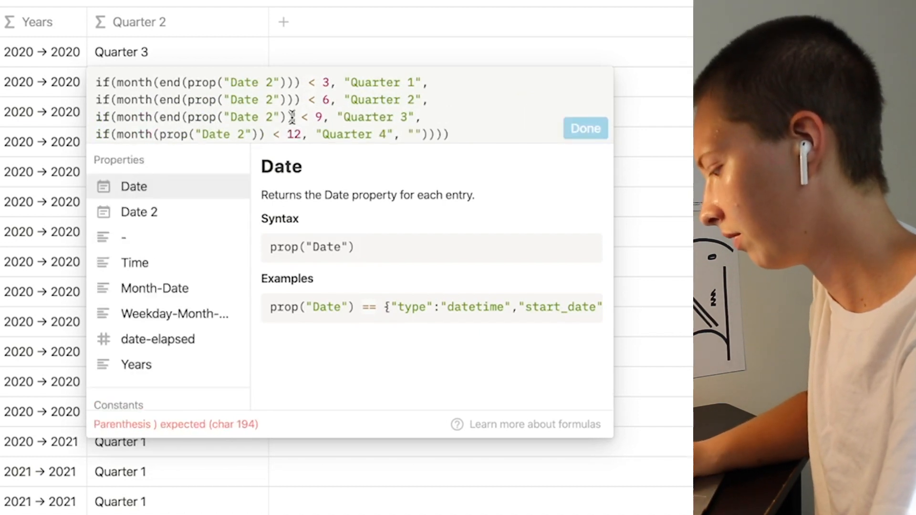
{"action": "left_click", "coordinate": [293, 117]}
{"action": "type", "text": ")"}
{"action": "left_click", "coordinate": [159, 135]}
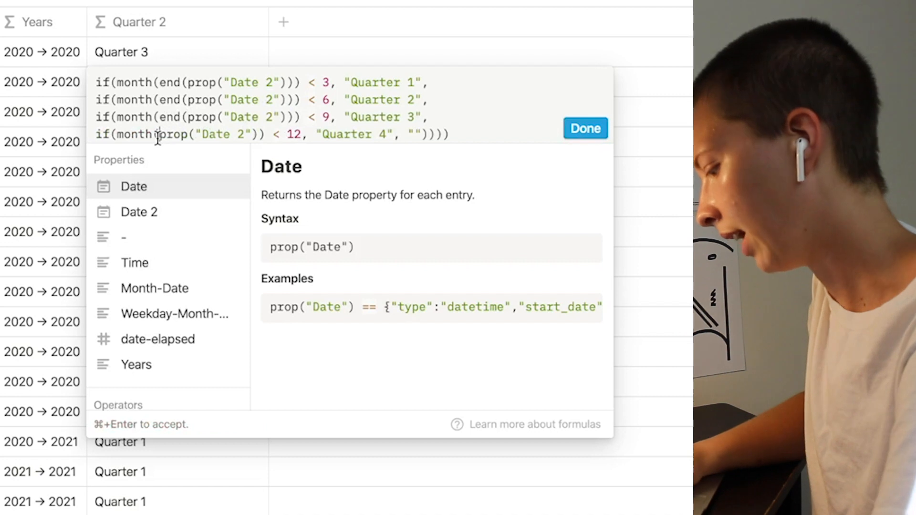
{"action": "type", "text": "end)"}
{"action": "key", "text": "BackSpace"}
{"action": "type", "text": "("}
{"action": "left_click", "coordinate": [292, 134]}
{"action": "type", "text": ")"}
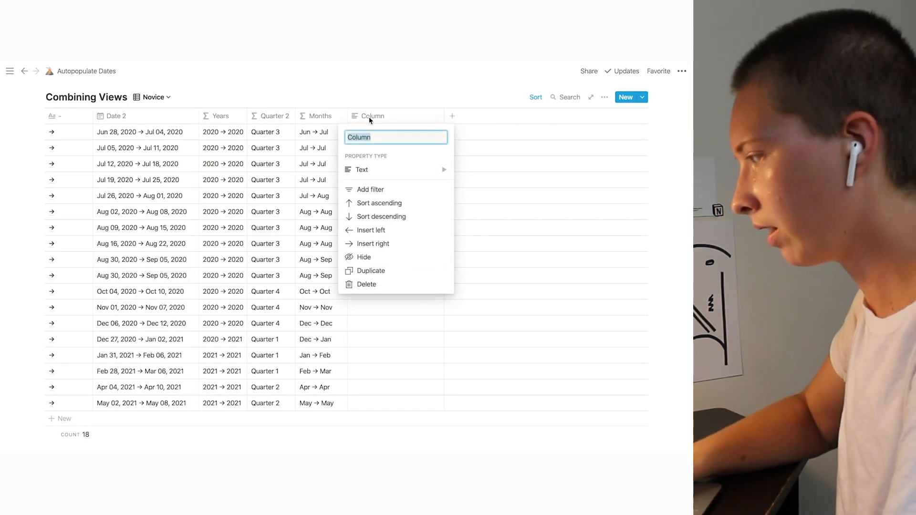
- Name the new property Days Between and change its type to Formula
{"action": "type", "text": "Days Between"}
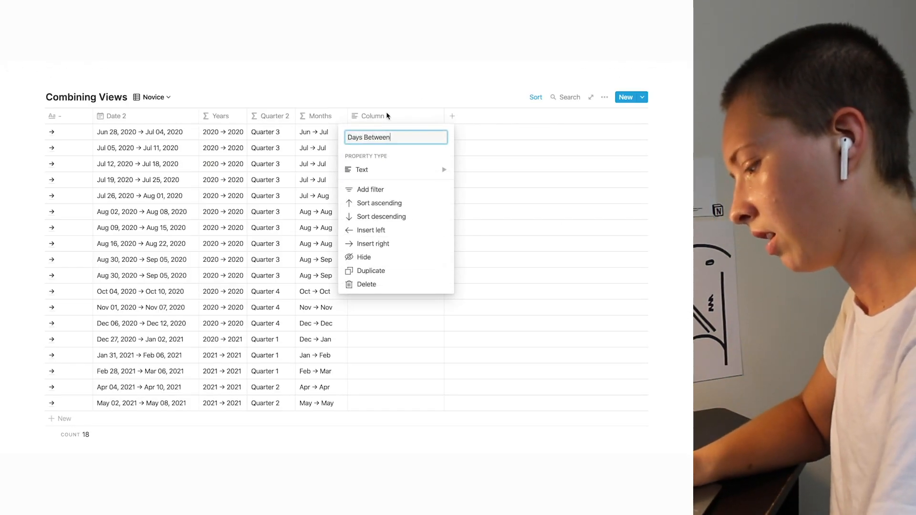
{"action": "left_click", "coordinate": [403, 178]}
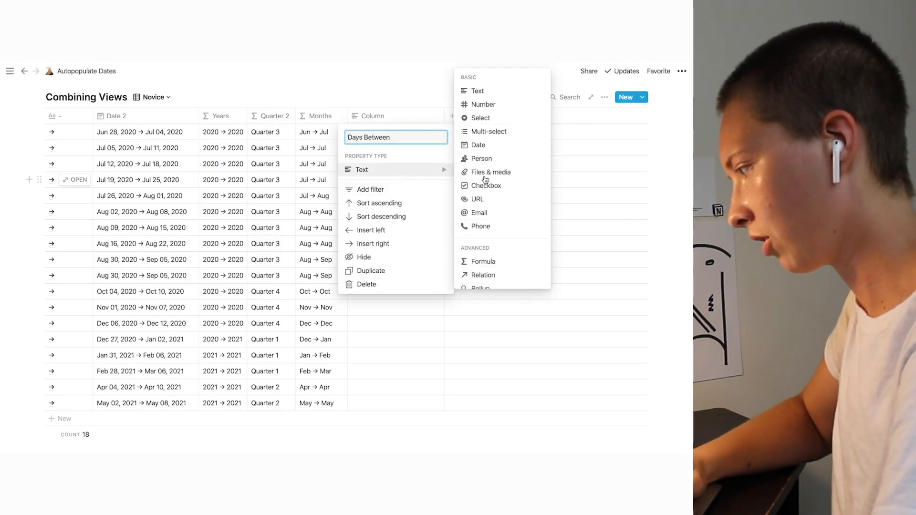
{"action": "left_click", "coordinate": [482, 261]}
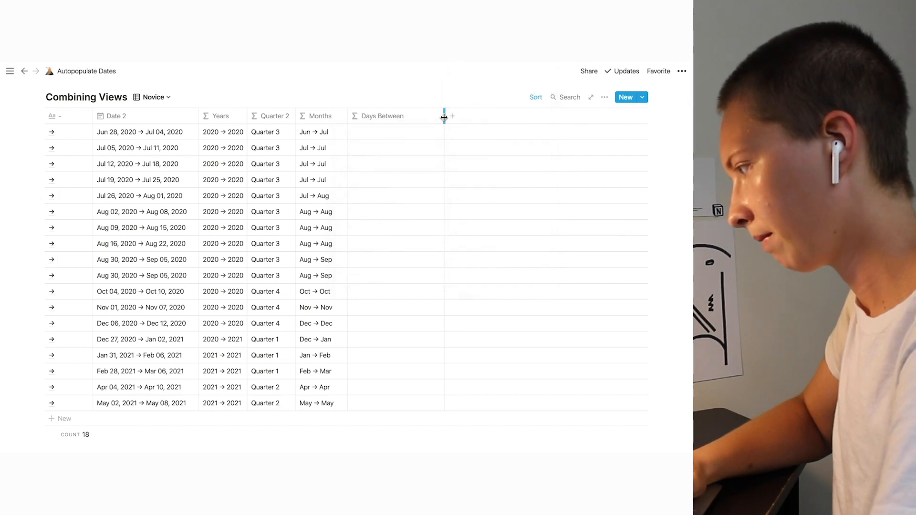
- Begin the Days Between formula with dateBetween( and end(prop("Date 2")) as its first argument
{"action": "left_click", "coordinate": [377, 134]}
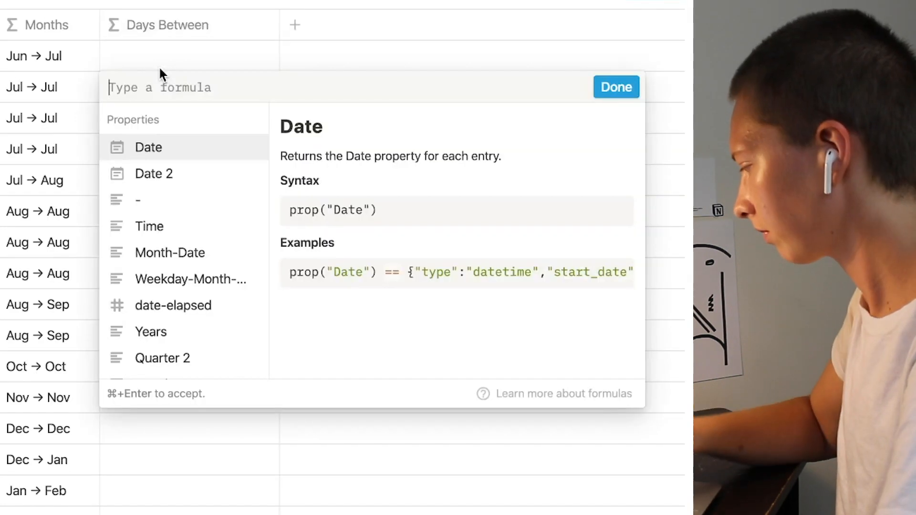
{"action": "type", "text": "dateBetw"}
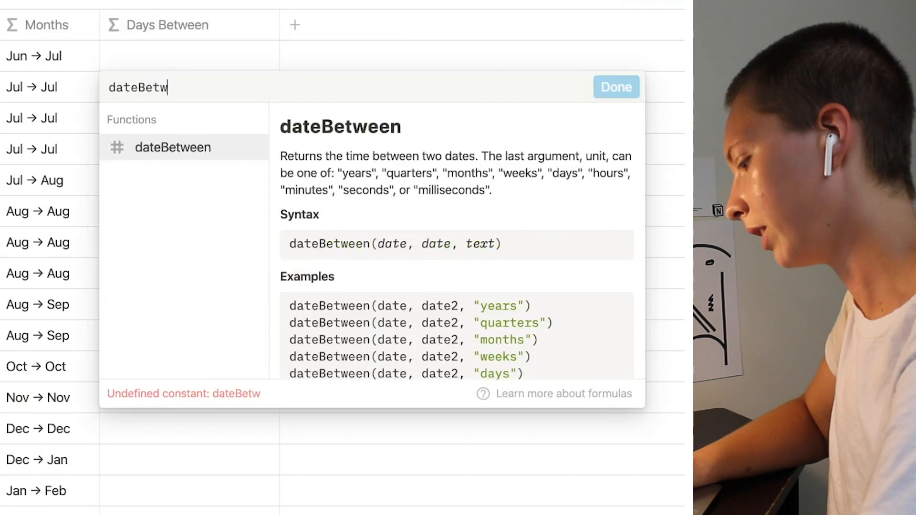
{"action": "type", "text": "een(end"}
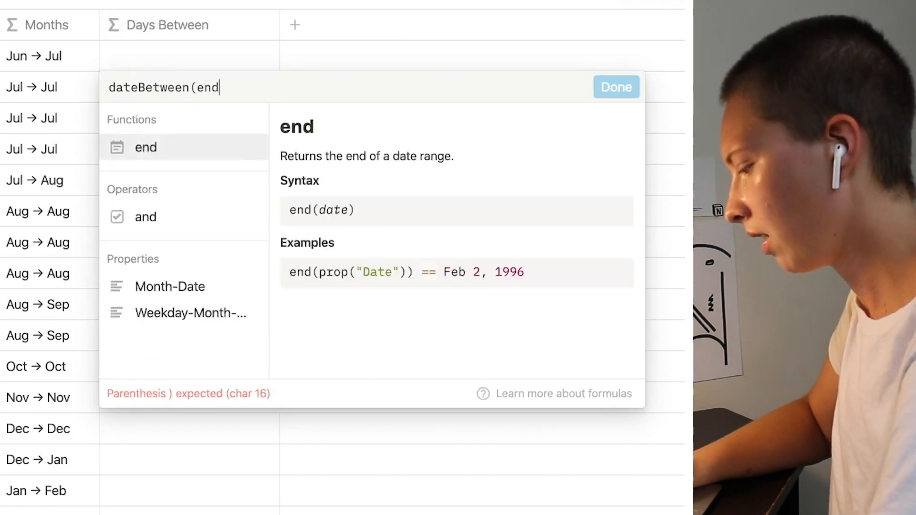
{"action": "type", "text": "(prop"}
{"action": "left_click", "coordinate": [154, 180]}
{"action": "type", "text": ","}
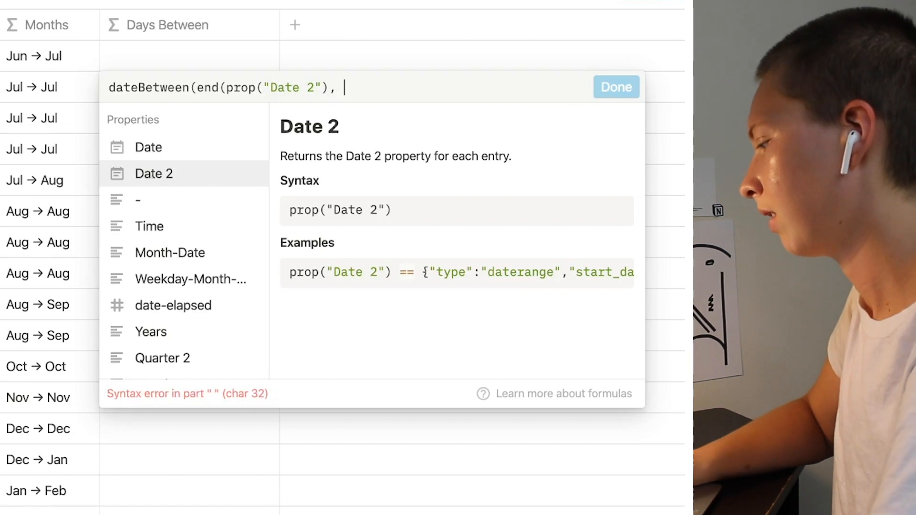
{"action": "key", "text": "BackSpace"}
{"action": "key", "text": "BackSpace"}
{"action": "type", "text": ")"}
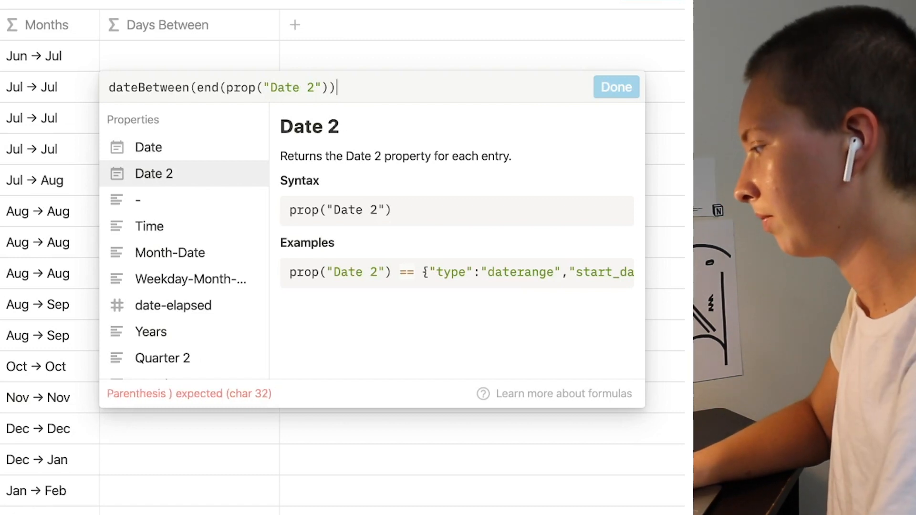
- Complete the Days Between formula with start(prop("Date 2")) and "days" as the remaining arguments, and narrow the column
{"action": "type", "text": ", start(pr"}
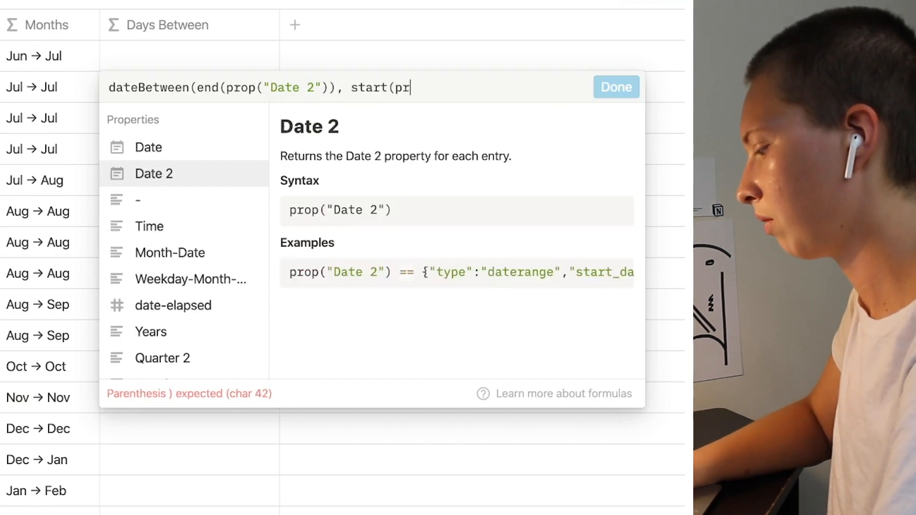
{"action": "type", "text": "op"}
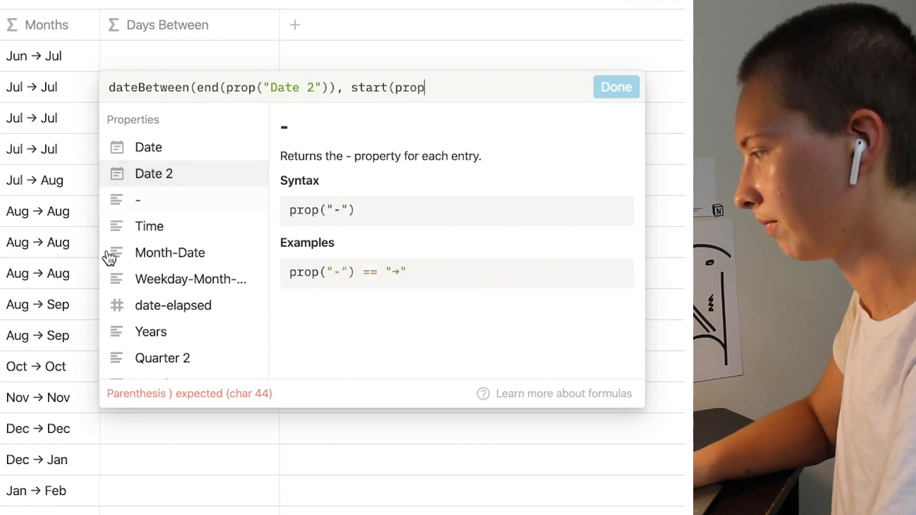
{"action": "left_click", "coordinate": [180, 180]}
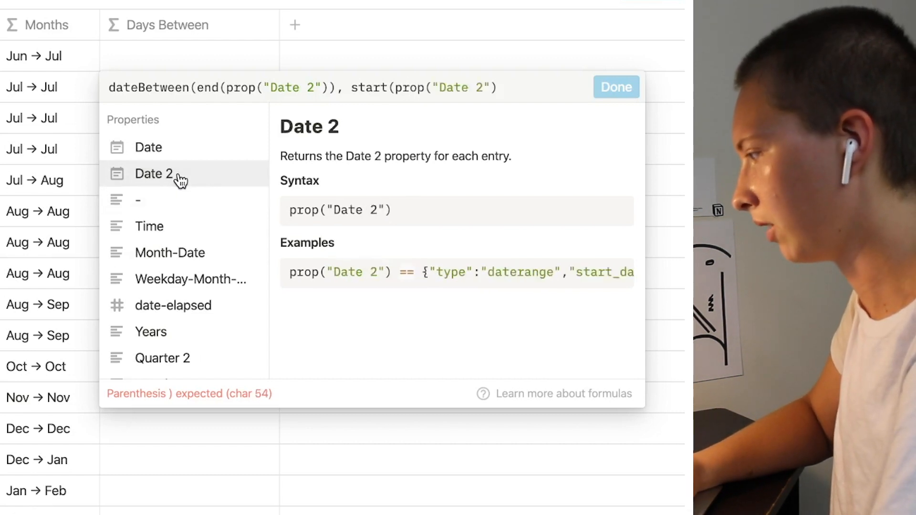
{"action": "type", "text": "))"}
{"action": "key", "text": "BackSpace"}
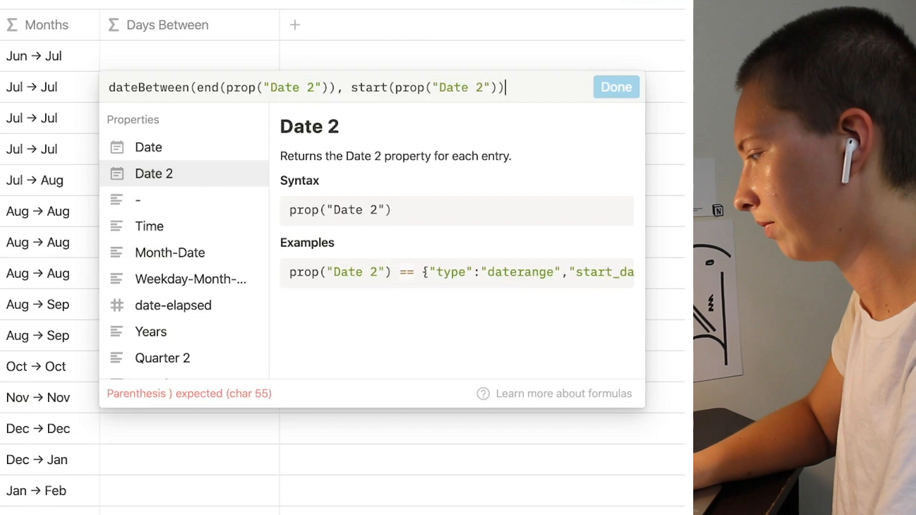
{"action": "type", "text": ", \"days\""}
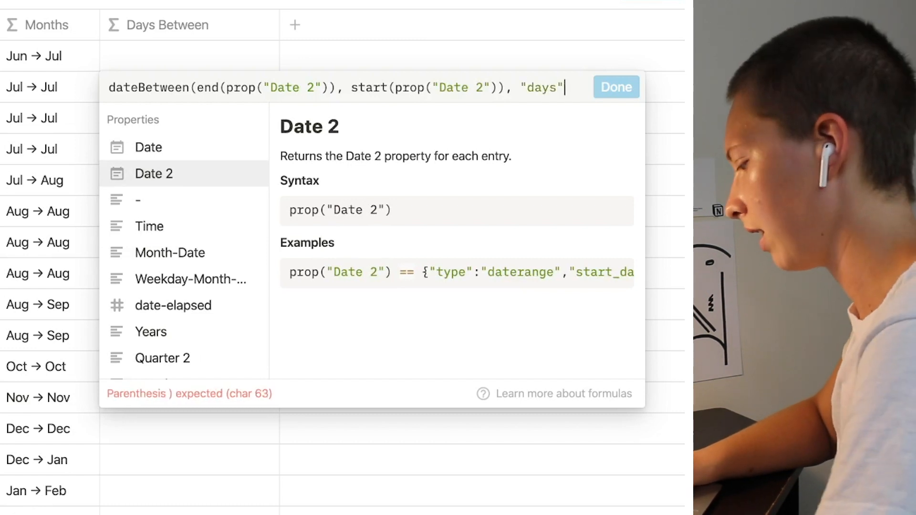
{"action": "type", "text": ")"}
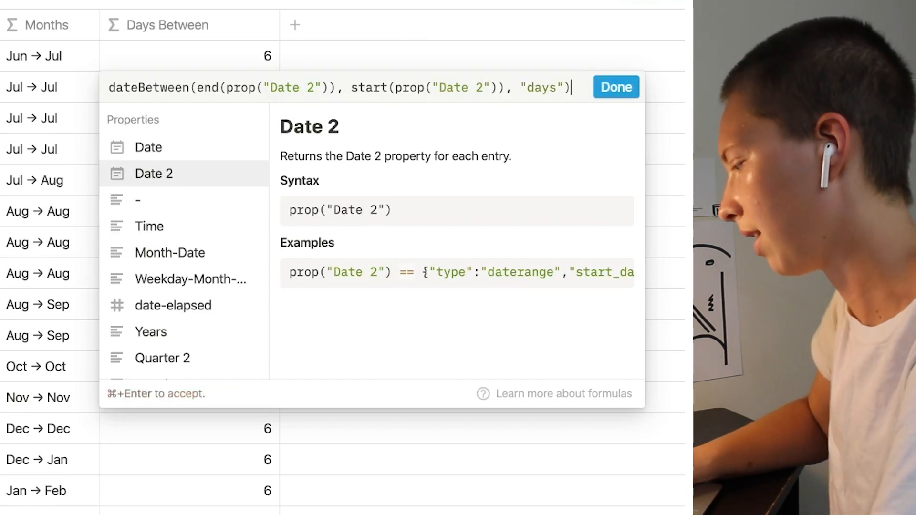
{"action": "left_click", "coordinate": [616, 77]}
{"action": "left_click_drag", "start_coordinate": [425, 124], "coordinate": [411, 112]}
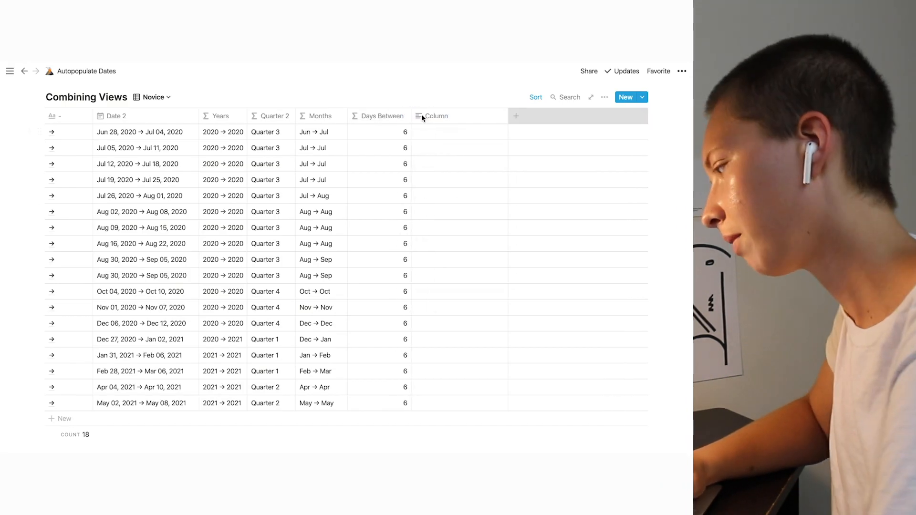
- Rename the new text property to Percentage-Days-Elapsed and change its type to Formula
{"action": "left_click", "coordinate": [420, 117]}
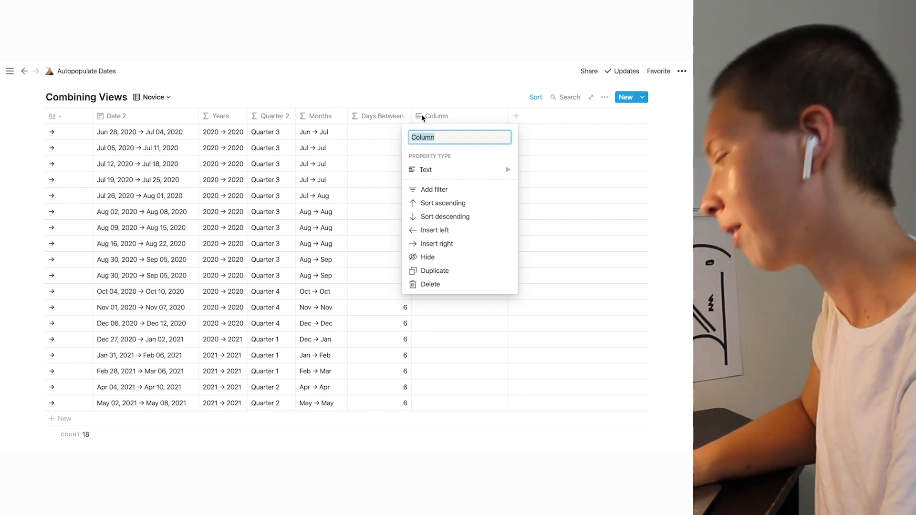
{"action": "type", "text": "Percentage"}
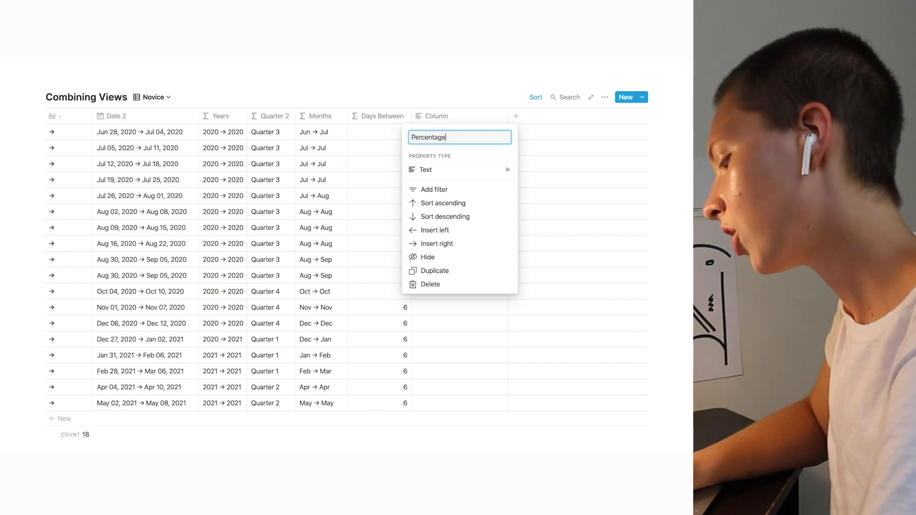
{"action": "type", "text": "-Days-Elapsed"}
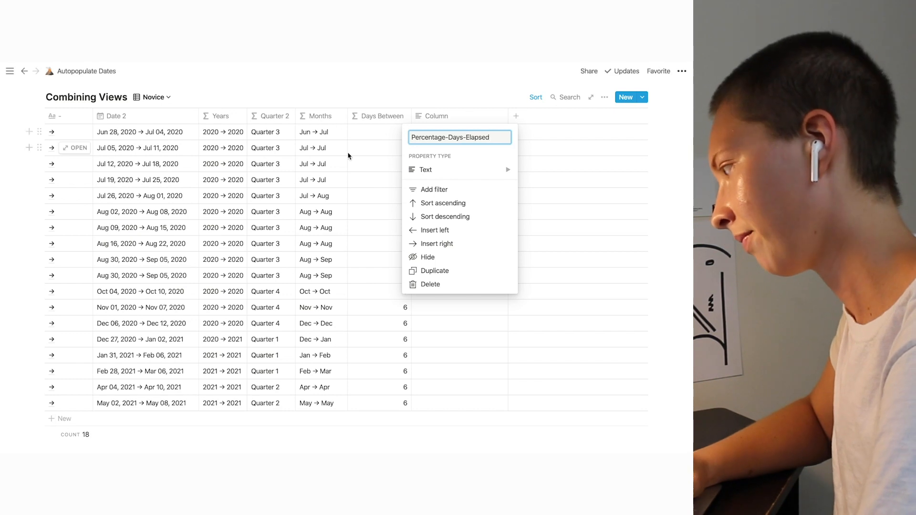
{"action": "key", "text": "Return"}
{"action": "left_click", "coordinate": [460, 116]}
{"action": "mouse_move", "coordinate": [454, 172]}
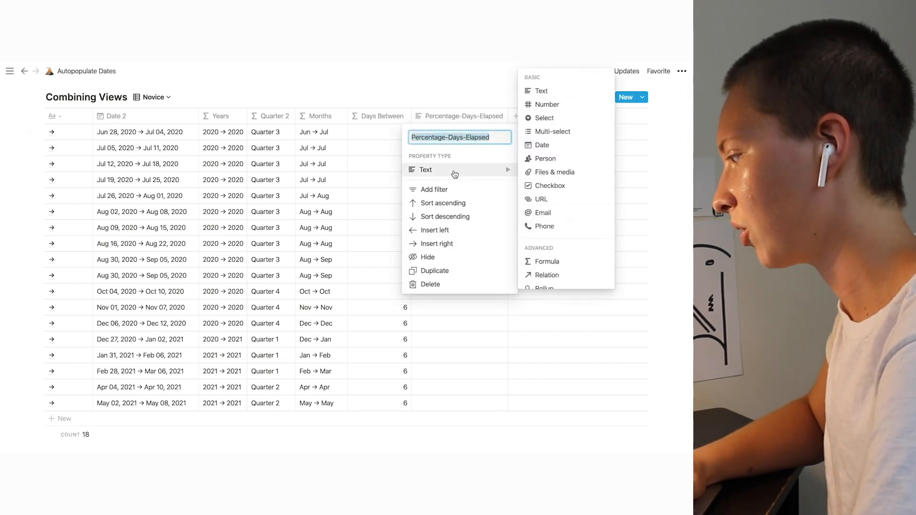
{"action": "left_click", "coordinate": [551, 264]}
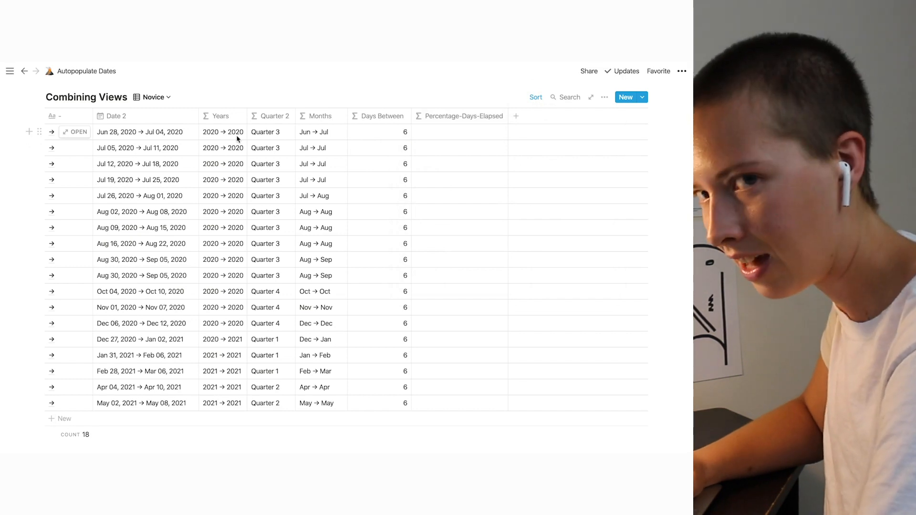
- Begin the Percentage-Days-Elapsed formula with (divide( and dateBetween(now(), start(prop("Date 2")), "days") as its first argument
{"action": "left_click", "coordinate": [157, 135]}
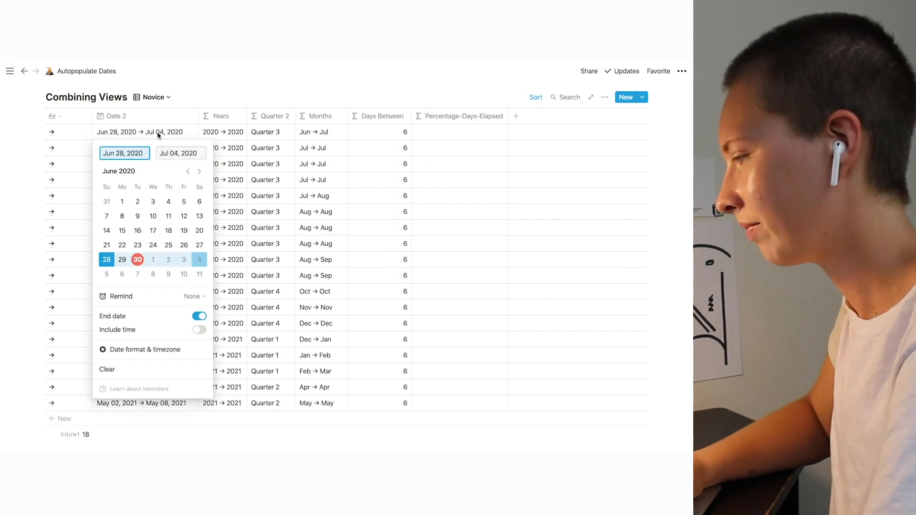
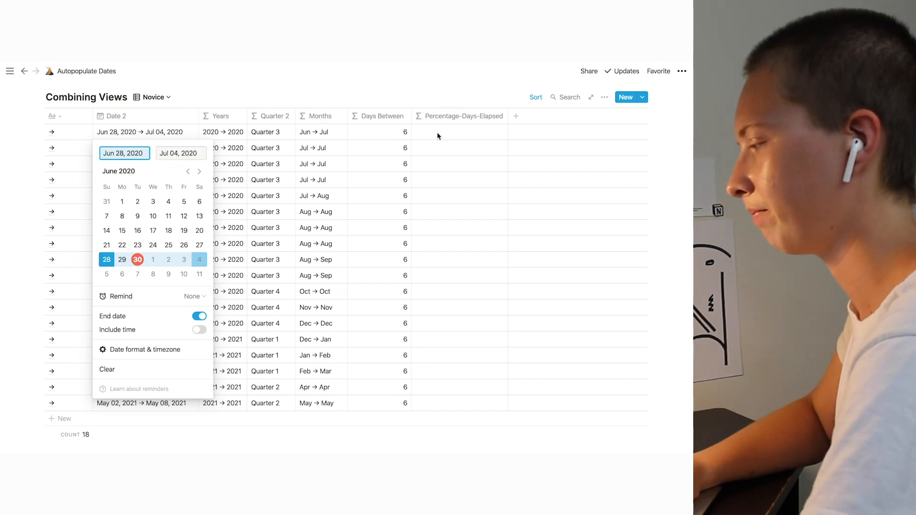
{"action": "left_click", "coordinate": [450, 138]}
{"action": "left_click", "coordinate": [450, 138]}
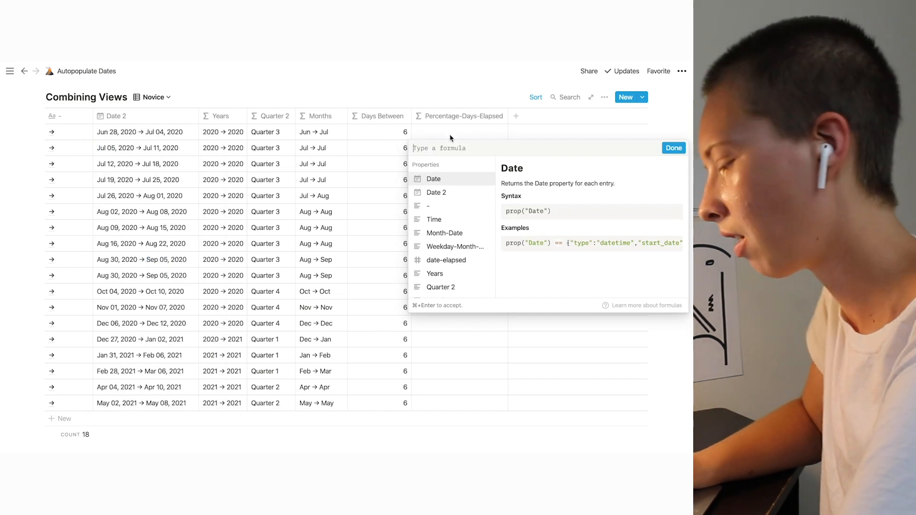
{"action": "type", "text": "("}
{"action": "key", "text": "BackSpace"}
{"action": "type", "text": "(di"}
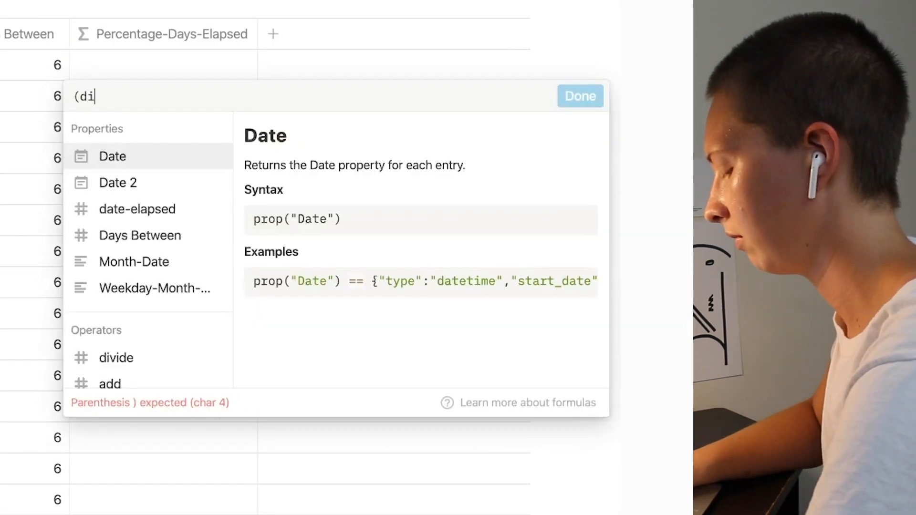
{"action": "type", "text": "vide("}
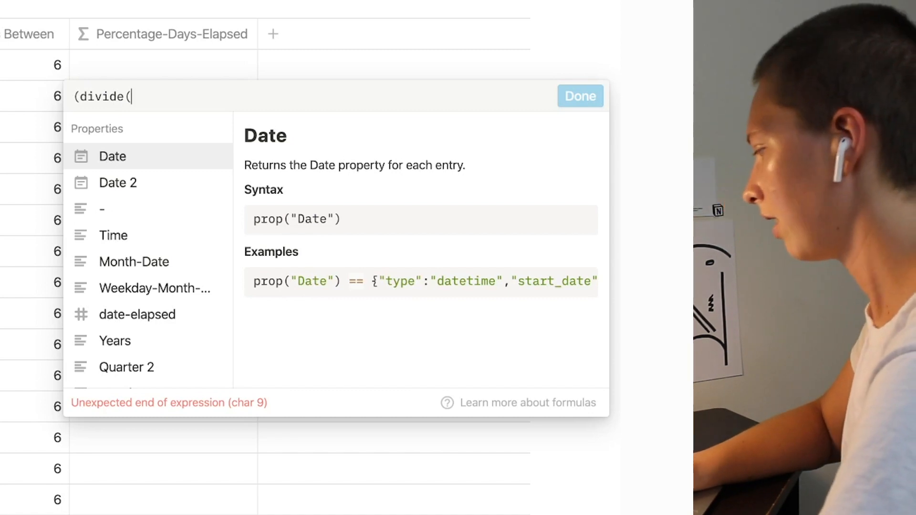
{"action": "type", "text": "dateBetween(no"}
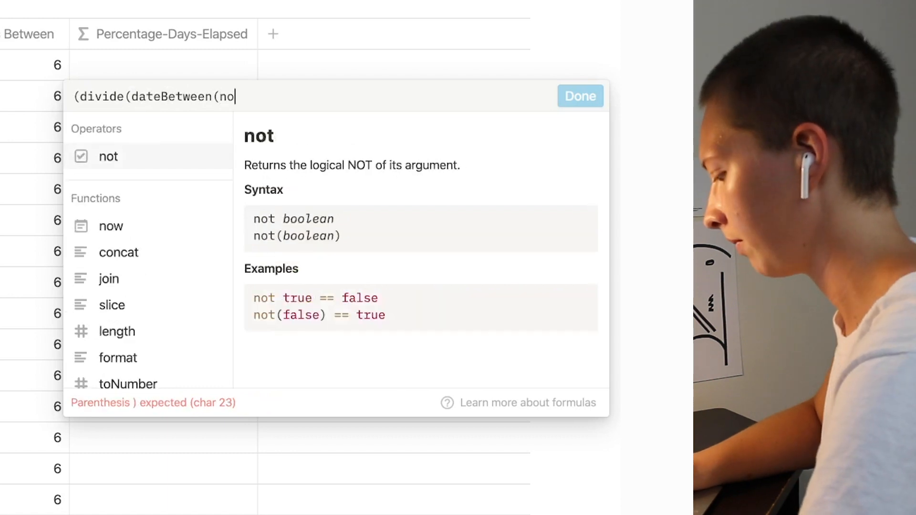
{"action": "type", "text": "w(), start(prop"}
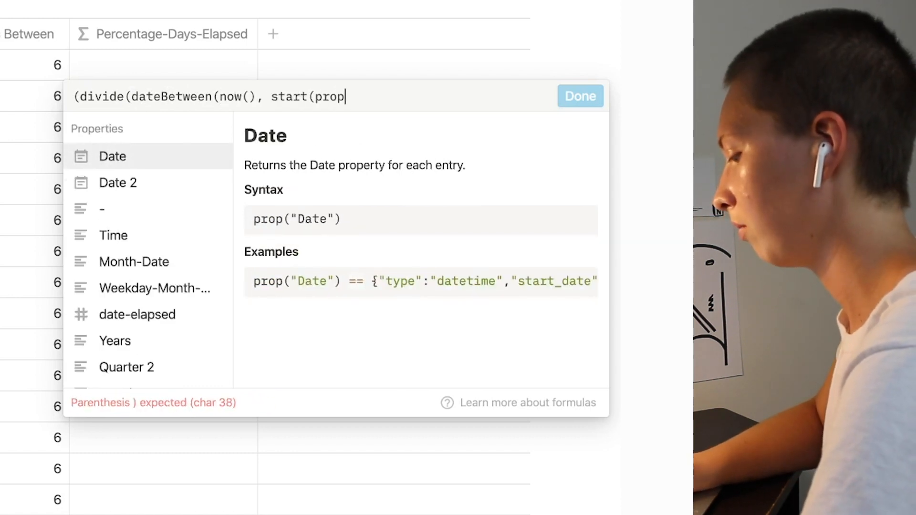
{"action": "left_click", "coordinate": [129, 187]}
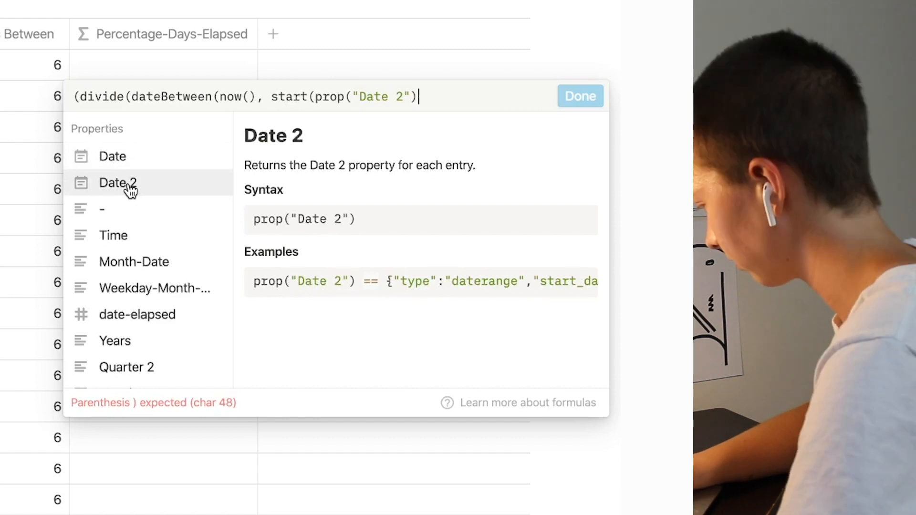
{"action": "type", "text": "), \"days\""}
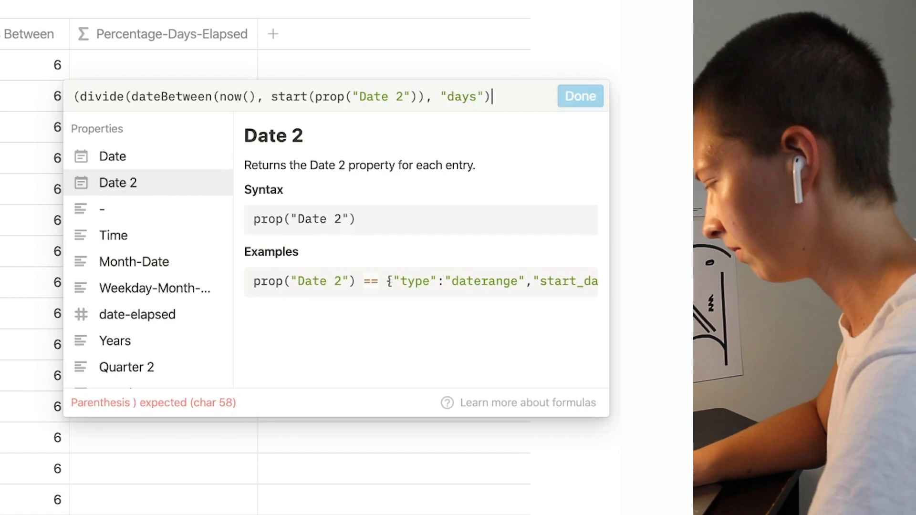
{"action": "type", "text": ", "}
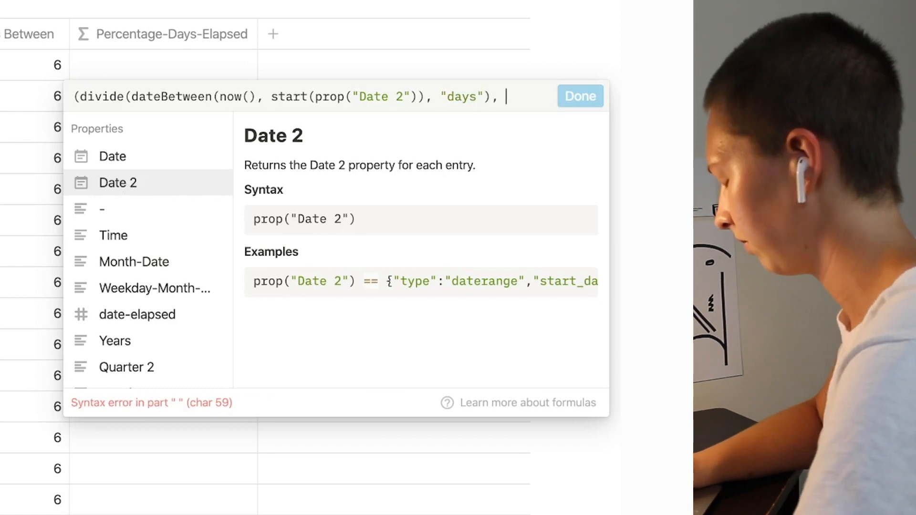
- Start the second divide( argument in the Percentage-Days-Elapsed formula with dateBetween( and end(prop("Date 2"))
{"action": "type", "text": "dateBet"}
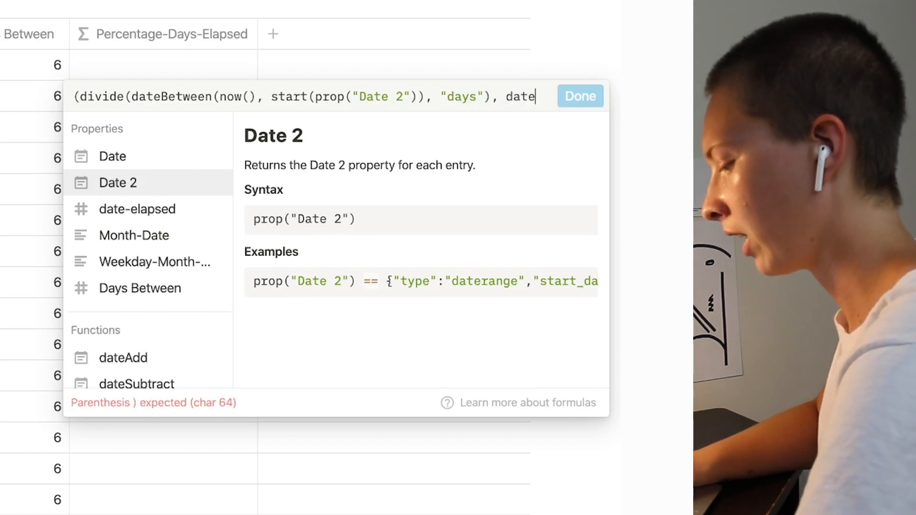
{"action": "type", "text": "ween"}
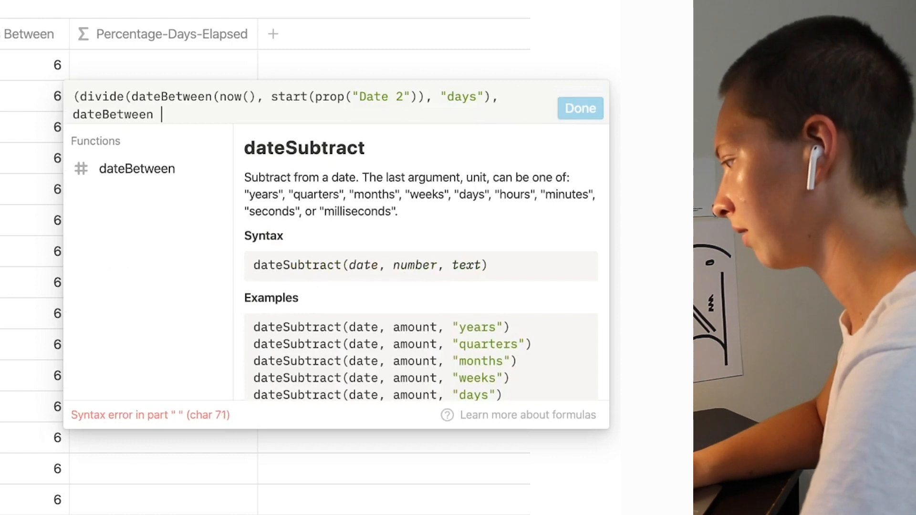
{"action": "key", "text": "BackSpace"}
{"action": "type", "text": "(end(prop"}
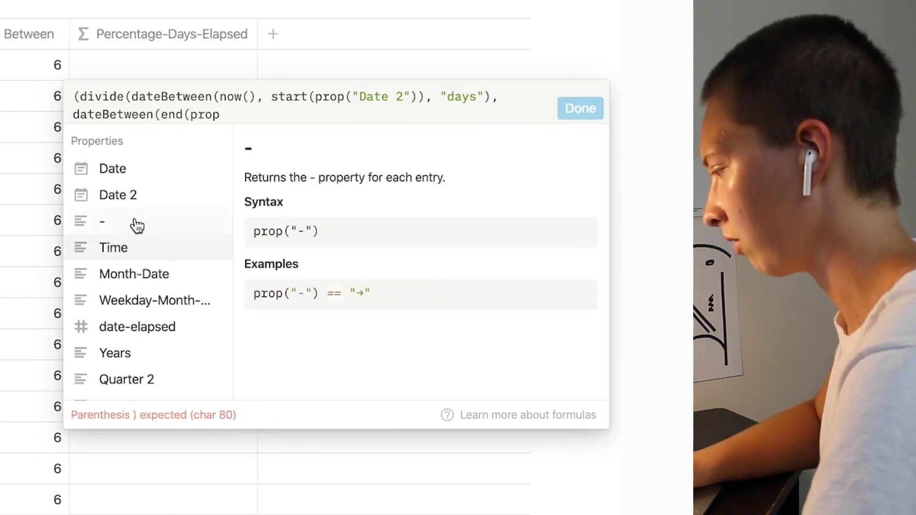
{"action": "left_click", "coordinate": [142, 200]}
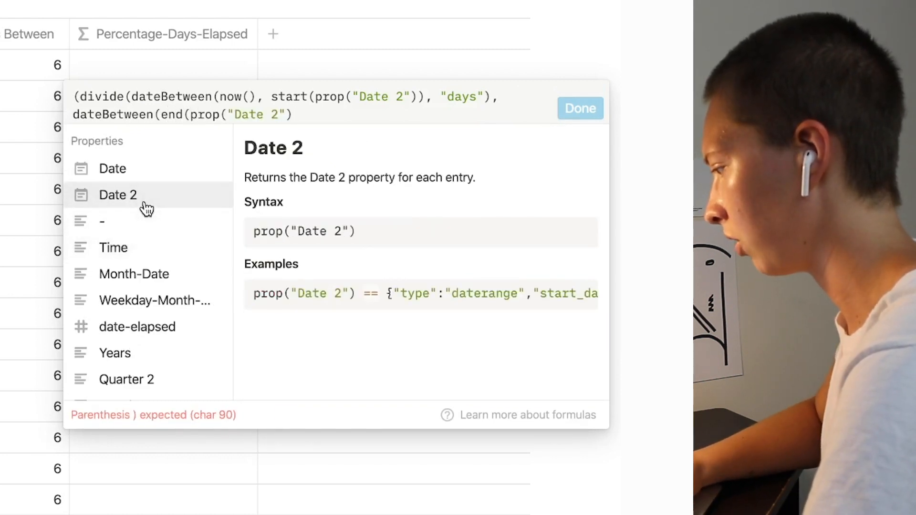
- Complete the second dateBetween with start(prop("Date 2")) and "days", closing both dateBetween and divide
{"action": "type", "text": ","}
{"action": "key", "text": "BackSpace"}
{"action": "key", "text": "BackSpace"}
{"action": "type", "text": "), start(prop"}
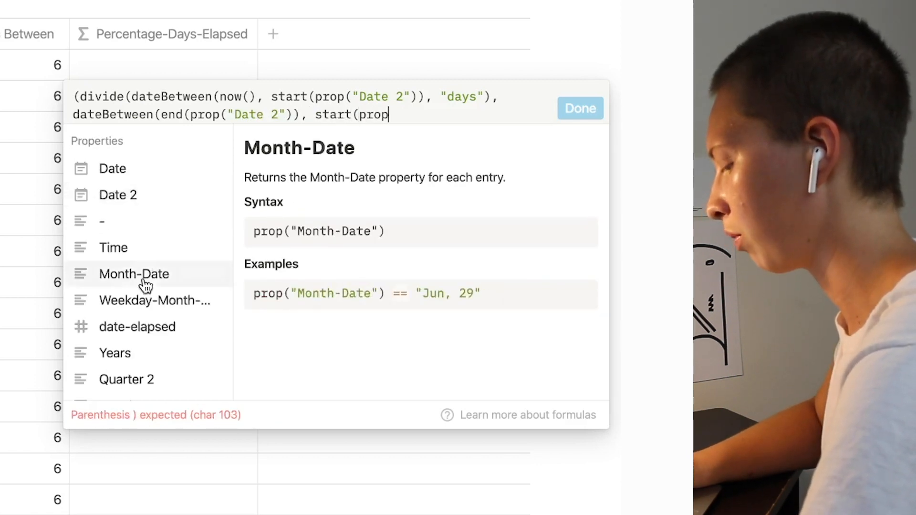
{"action": "left_click", "coordinate": [153, 199]}
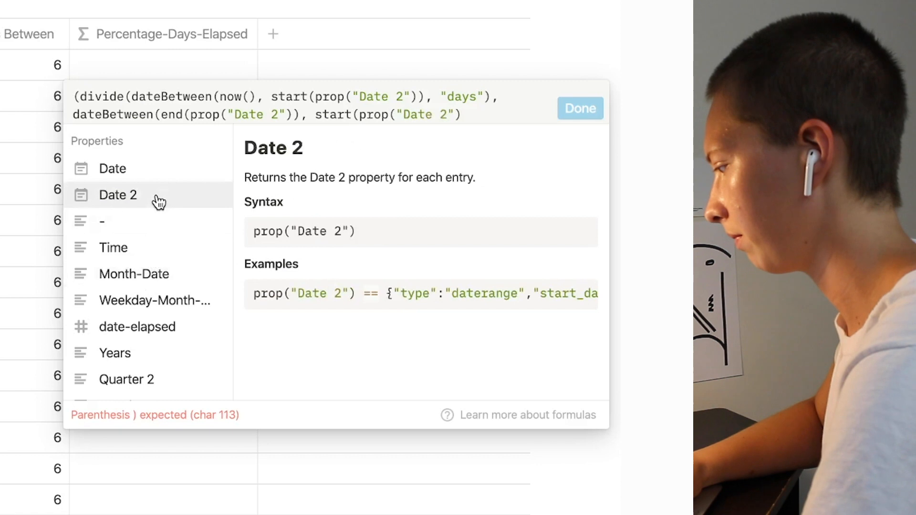
{"action": "type", "text": ")"}
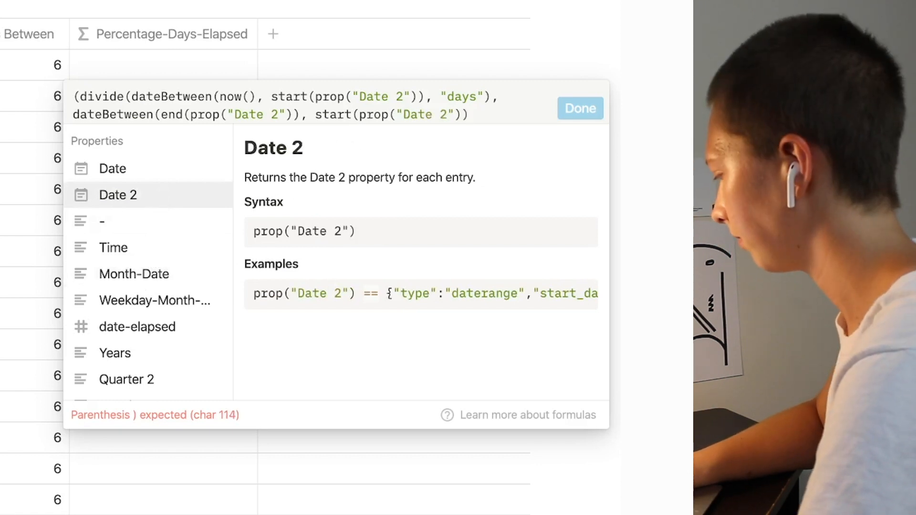
{"action": "type", "text": ", \""}
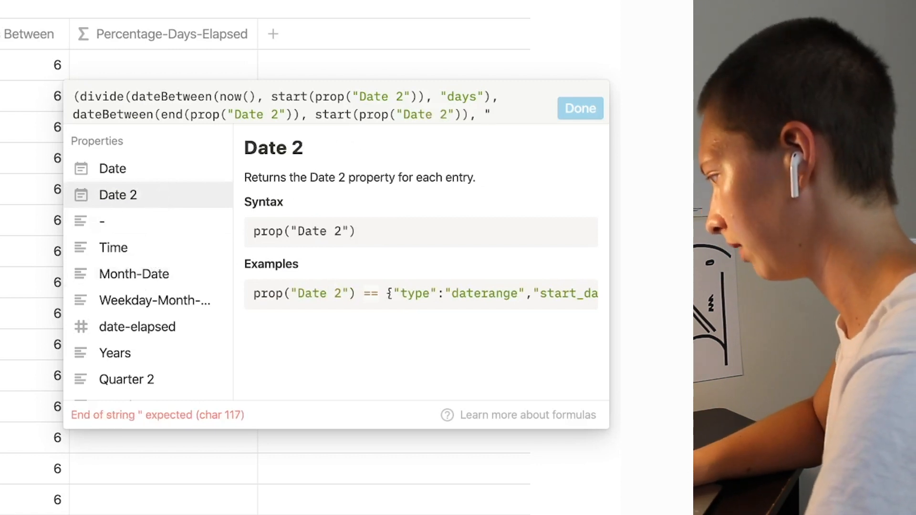
{"action": "type", "text": "days\")"}
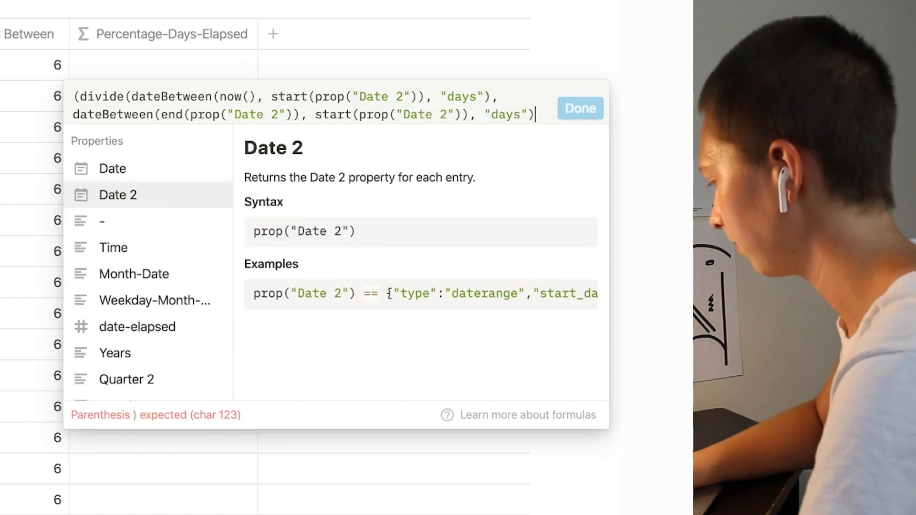
{"action": "type", "text": ")"}
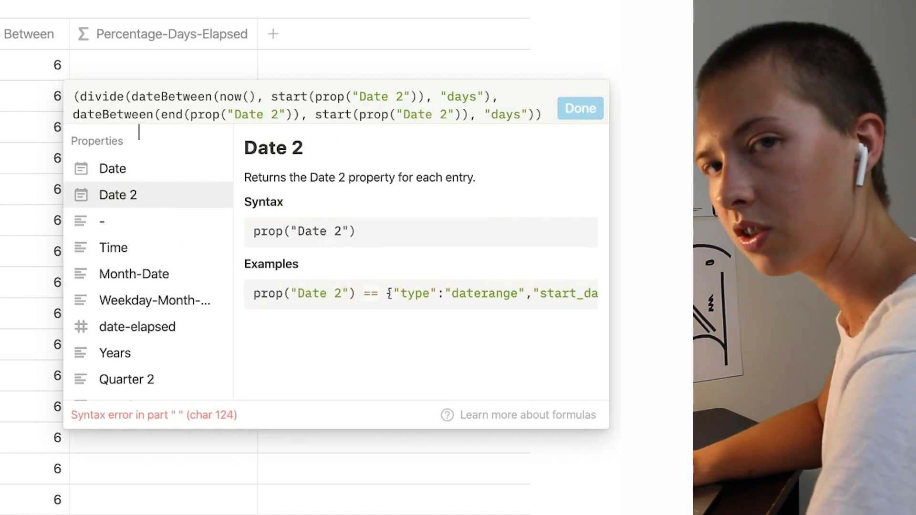
- Add the condition > 0 ? and duplicate the whole divide expression after it as the true result
{"action": "type", "text": " > 0 ?"}
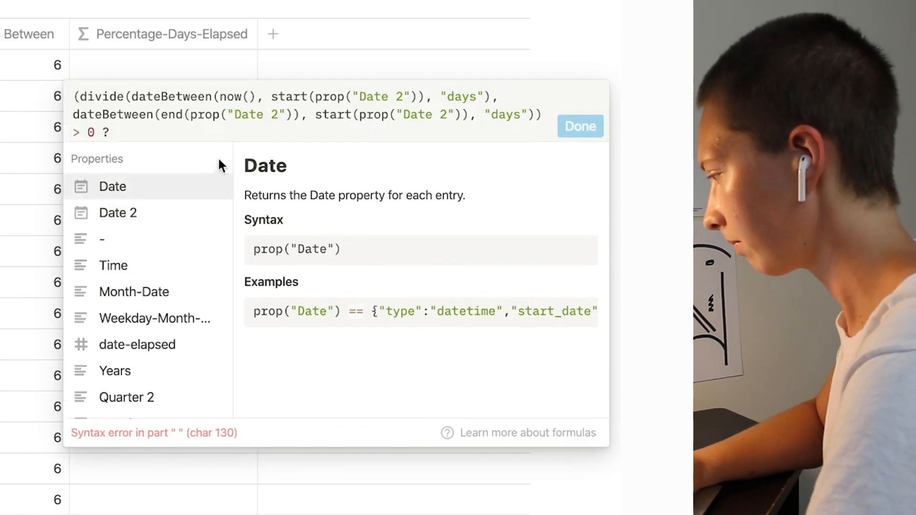
{"action": "left_click_drag", "start_coordinate": [80, 96], "coordinate": [499, 113]}
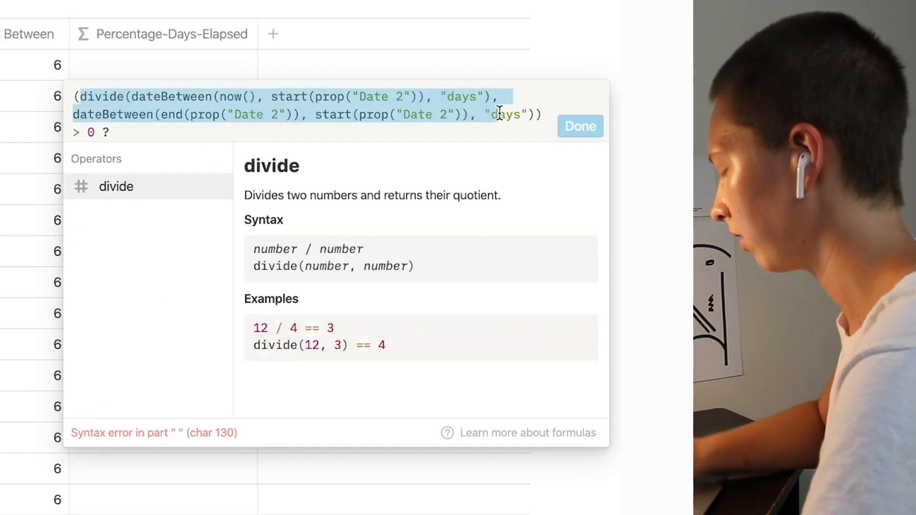
{"action": "left_click", "coordinate": [138, 97]}
{"action": "left_click_drag", "start_coordinate": [80, 98], "coordinate": [536, 115]}
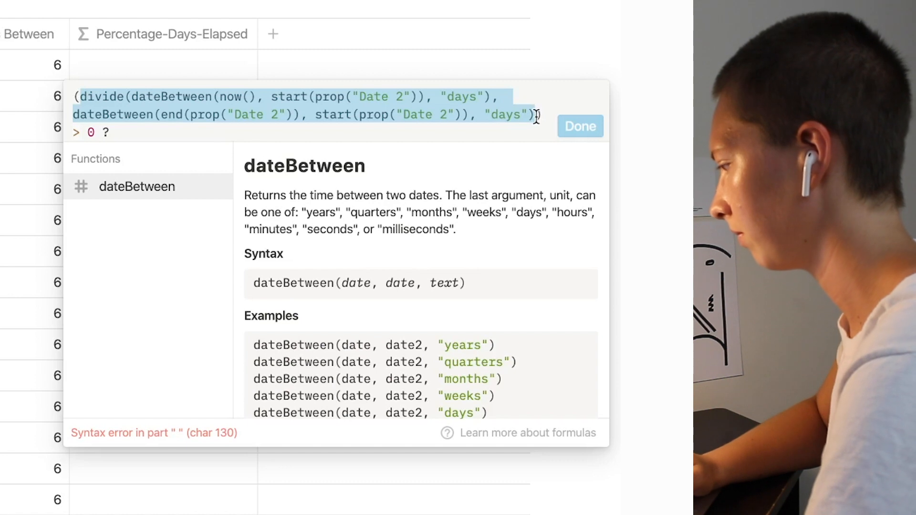
{"action": "key", "text": "ctrl+c"}
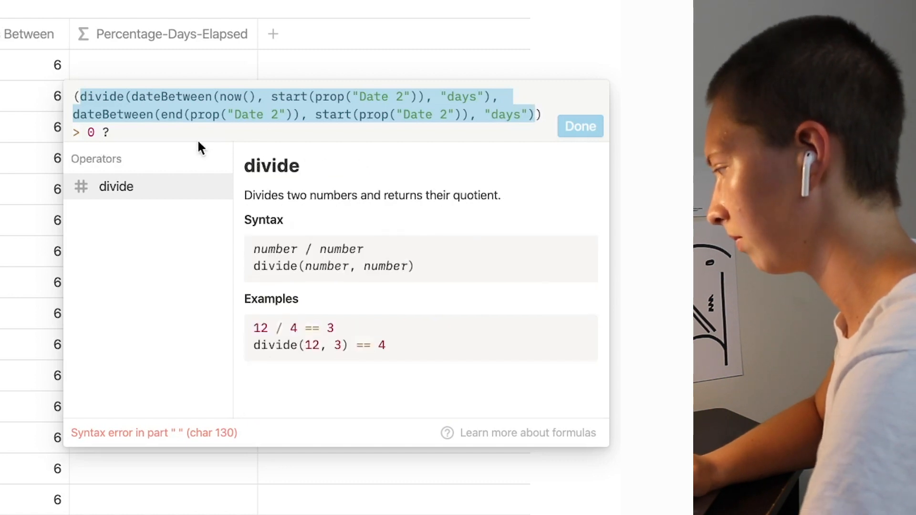
{"action": "left_click", "coordinate": [170, 133]}
{"action": "key", "text": "ctrl+v"}
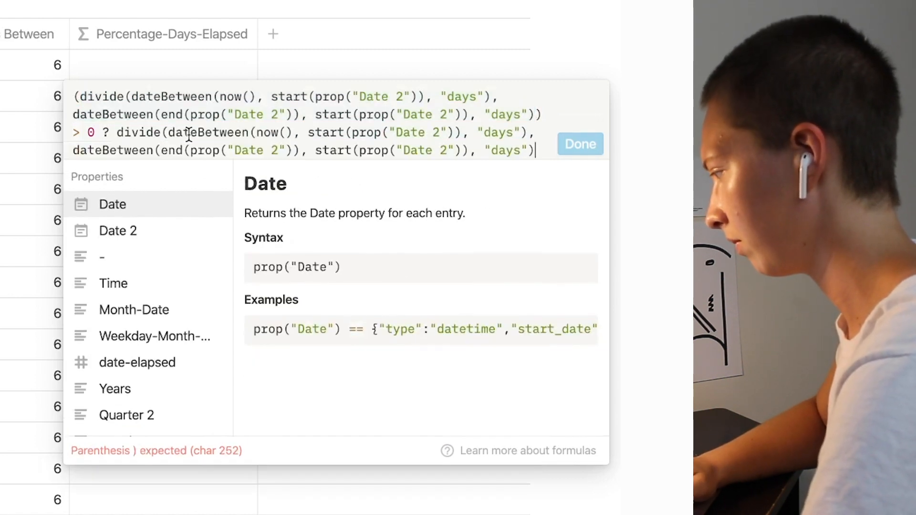
{"action": "type", "text": ")"}
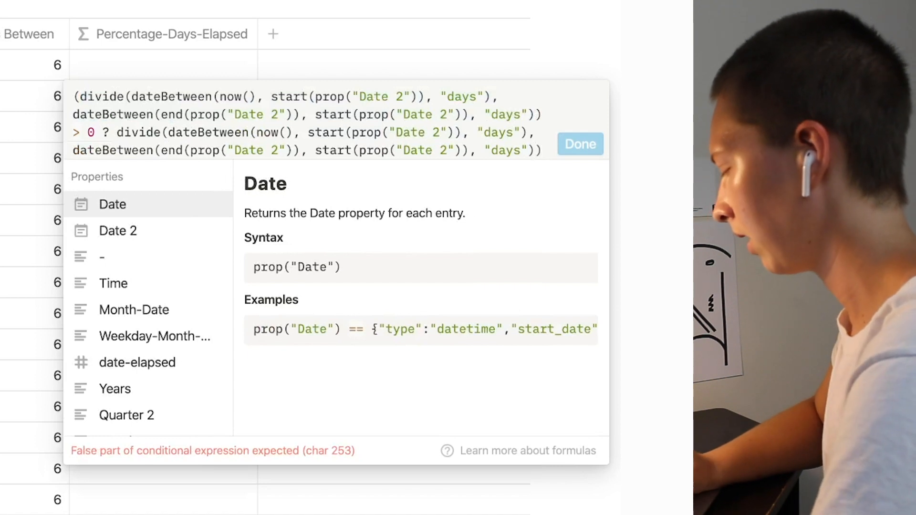
- Add toNumber("") as the false result, close the outer parenthesis and apply the Percentage-Days-Elapsed formula
{"action": "type", "text": ": "}
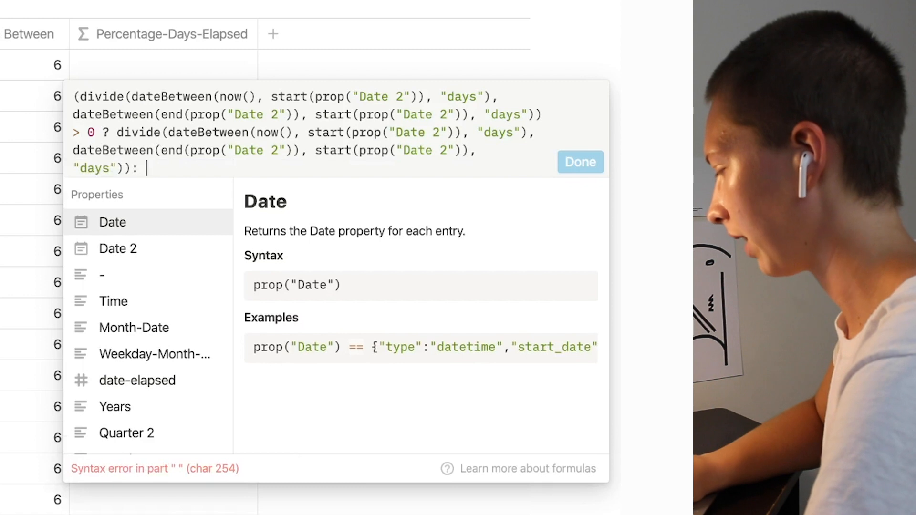
{"action": "type", "text": "to"}
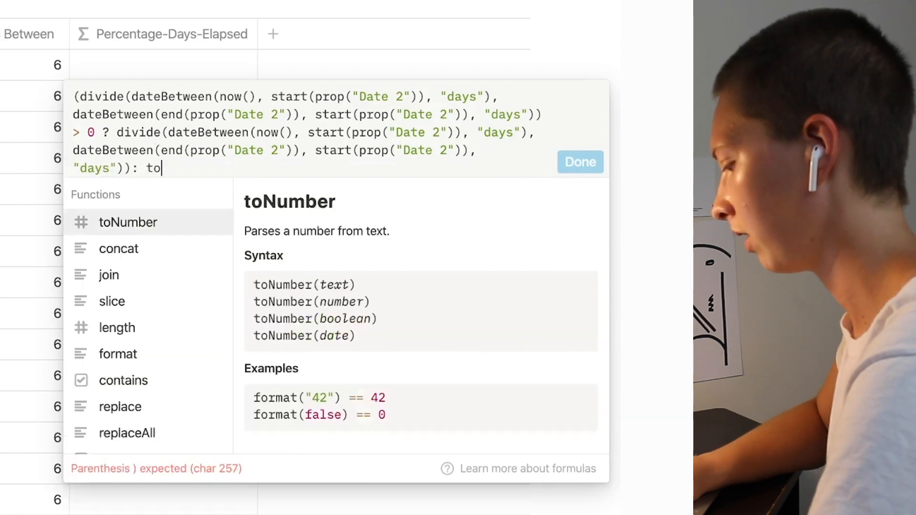
{"action": "type", "text": "Number(\"\")"}
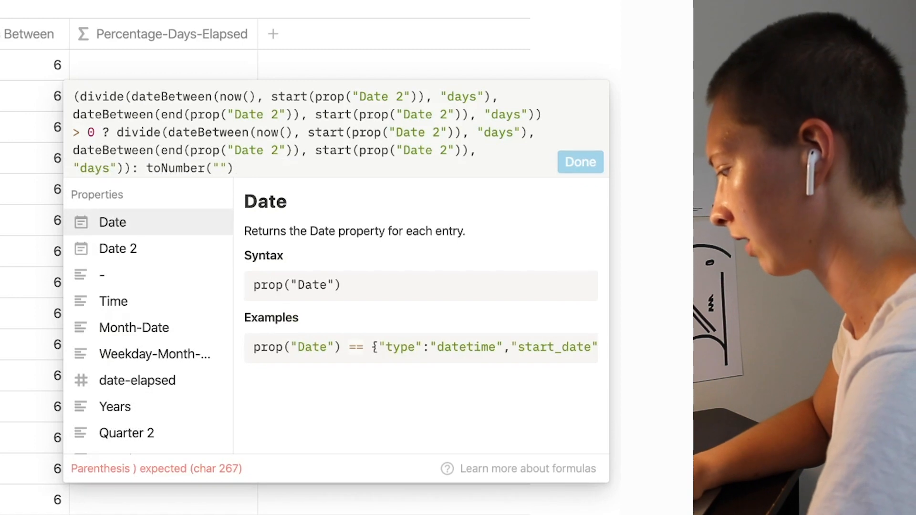
{"action": "type", "text": ")"}
{"action": "left_click", "coordinate": [568, 165]}
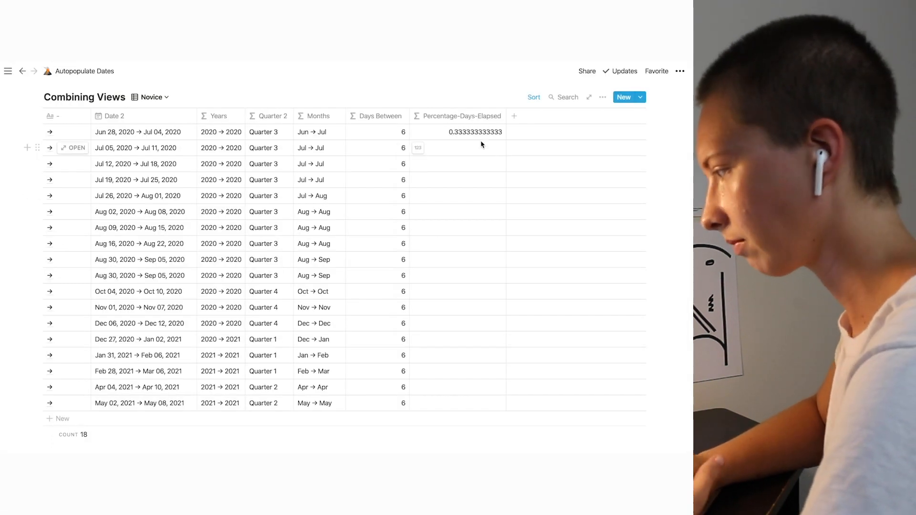
- Check the first row's Percentage-Days-Elapsed formula and its Date 2 range without changing either
{"action": "left_click", "coordinate": [469, 134]}
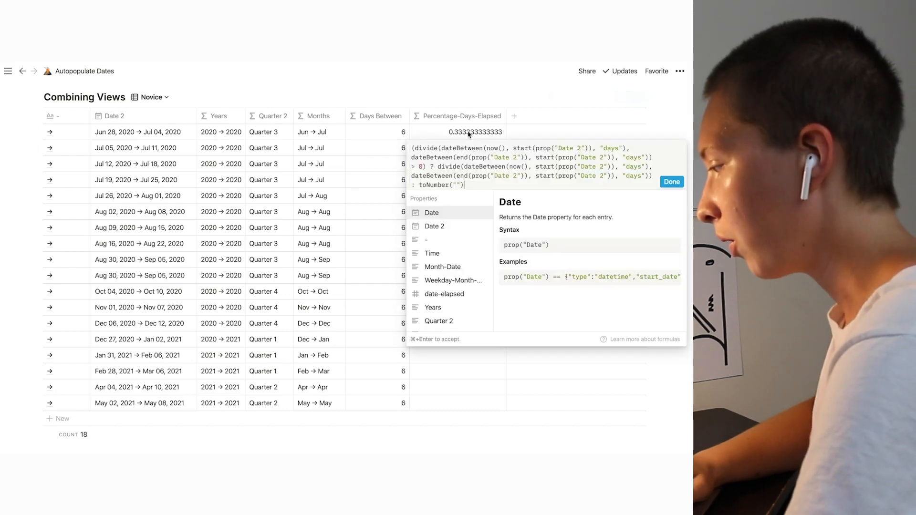
{"action": "key", "text": "Escape"}
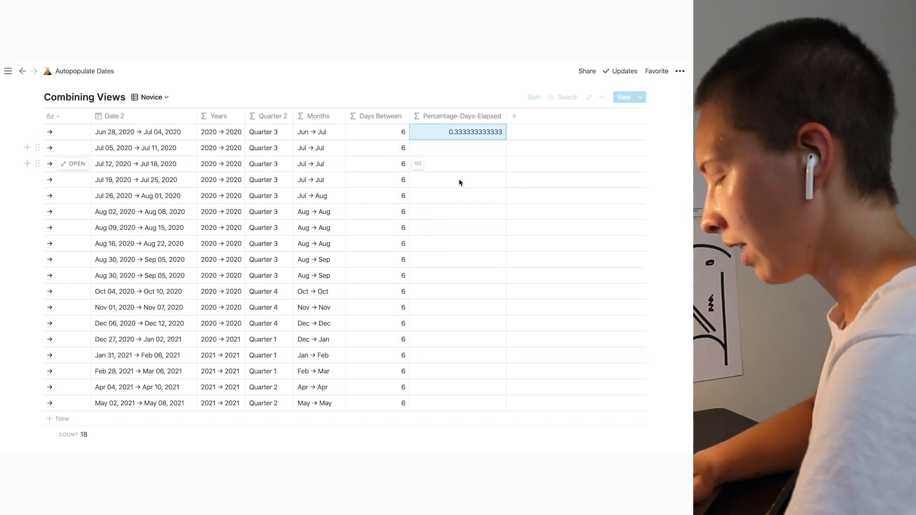
{"action": "left_click", "coordinate": [463, 134]}
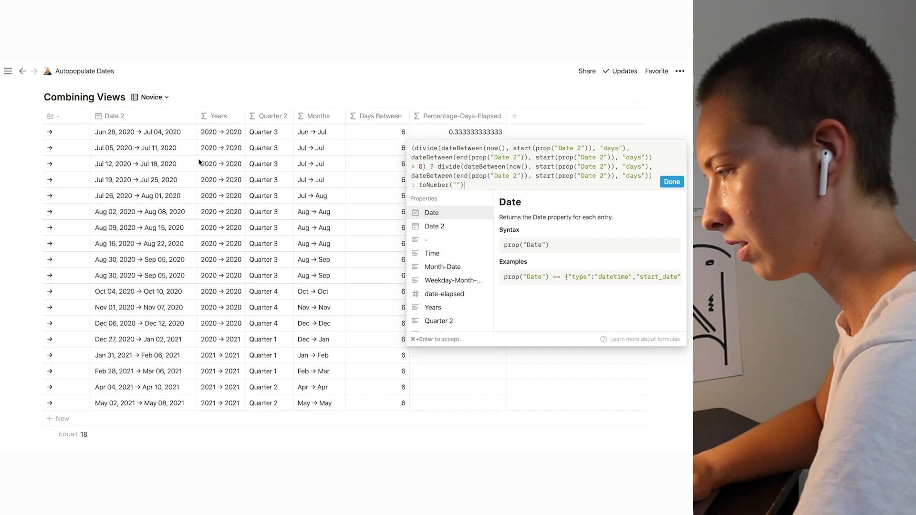
{"action": "key", "text": "Escape"}
{"action": "left_click", "coordinate": [135, 132]}
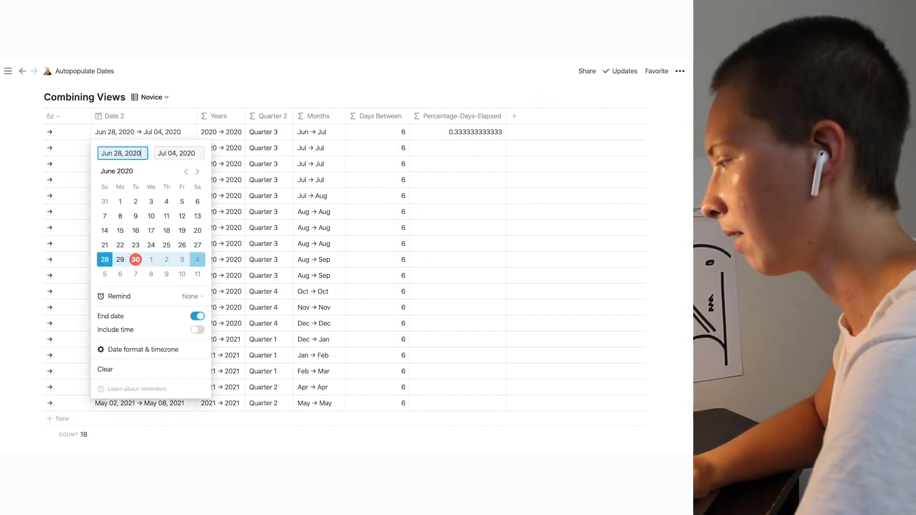
{"action": "key", "text": "Escape"}
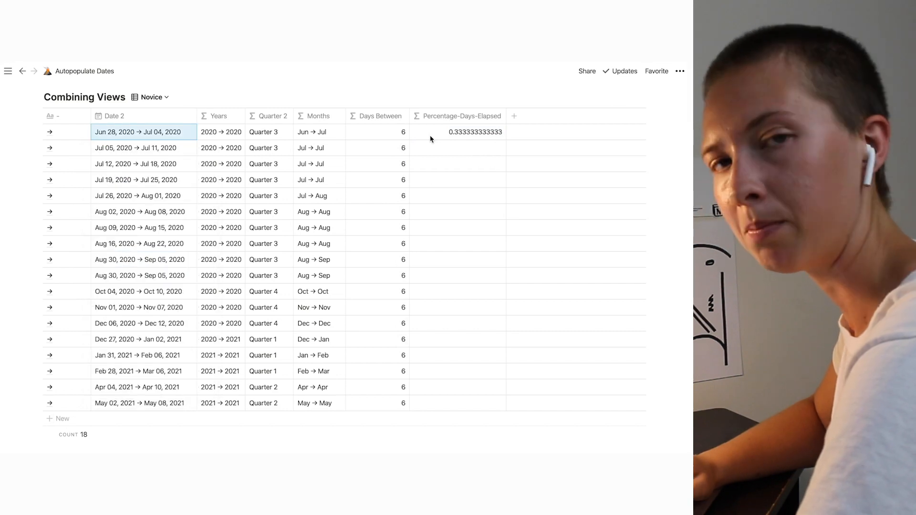
- Wrap the true-result divide expression in (round(100 * … ) / 100) to round Percentage-Days-Elapsed to two decimals
{"action": "left_click", "coordinate": [430, 138]}
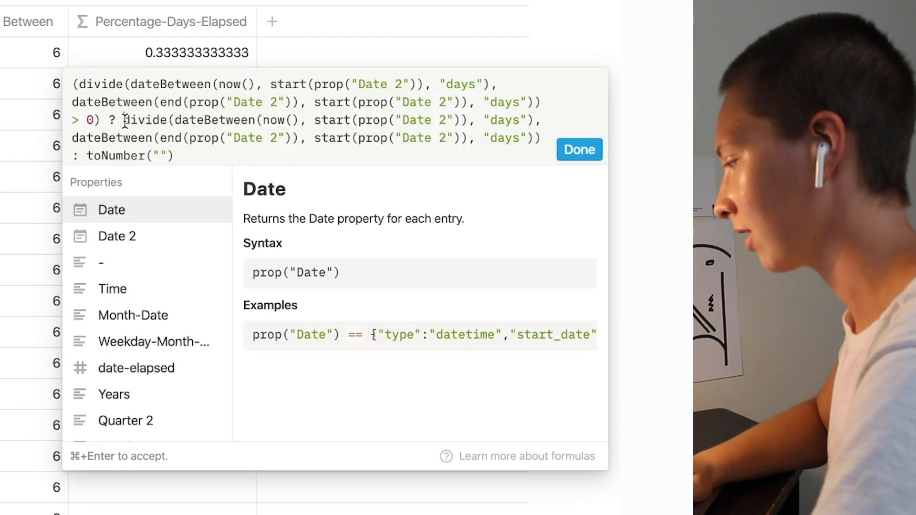
{"action": "left_click", "coordinate": [125, 121]}
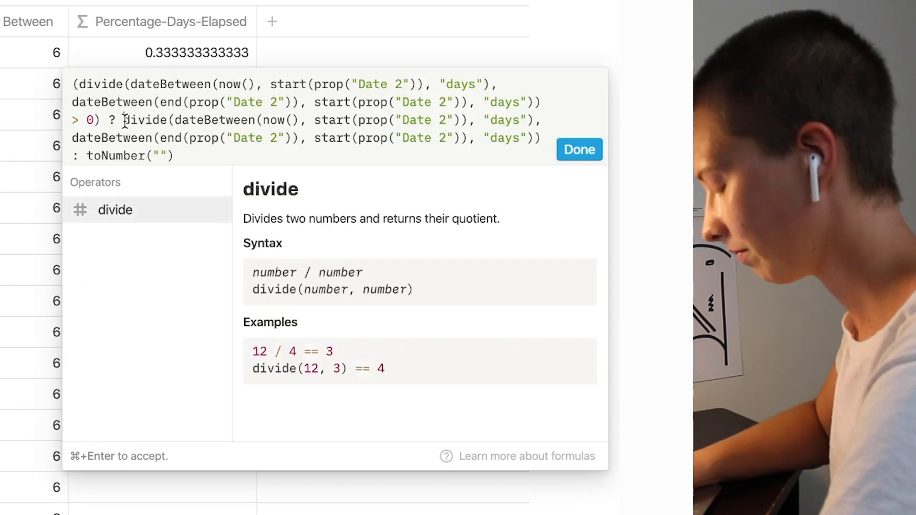
{"action": "left_click_drag", "start_coordinate": [125, 121], "coordinate": [201, 161]}
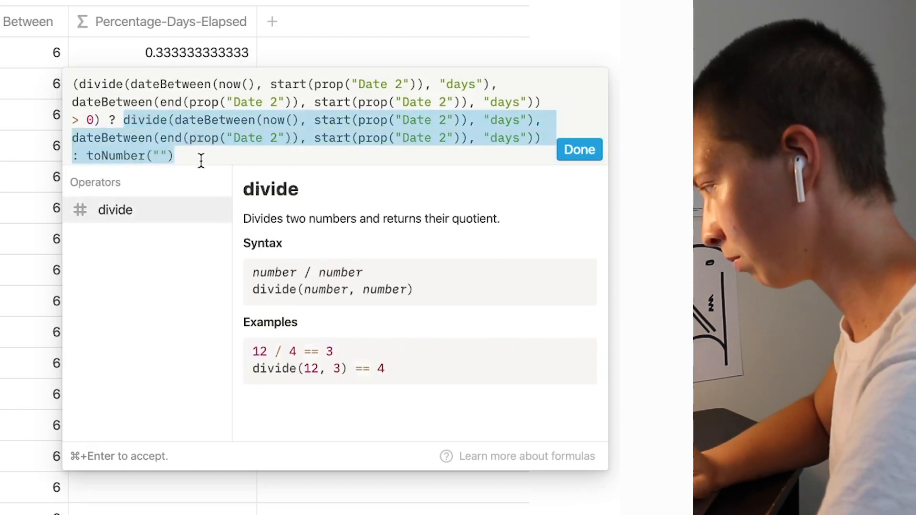
{"action": "left_click", "coordinate": [125, 118]}
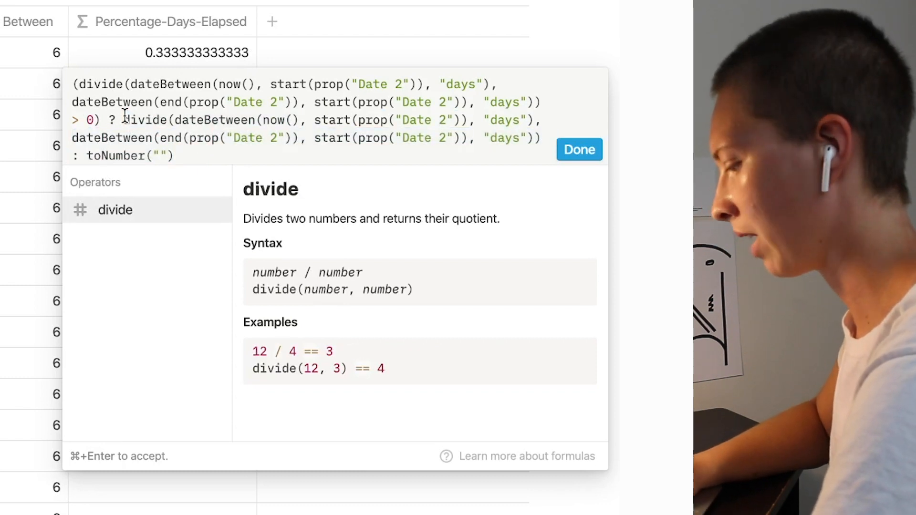
{"action": "type", "text": "(round"}
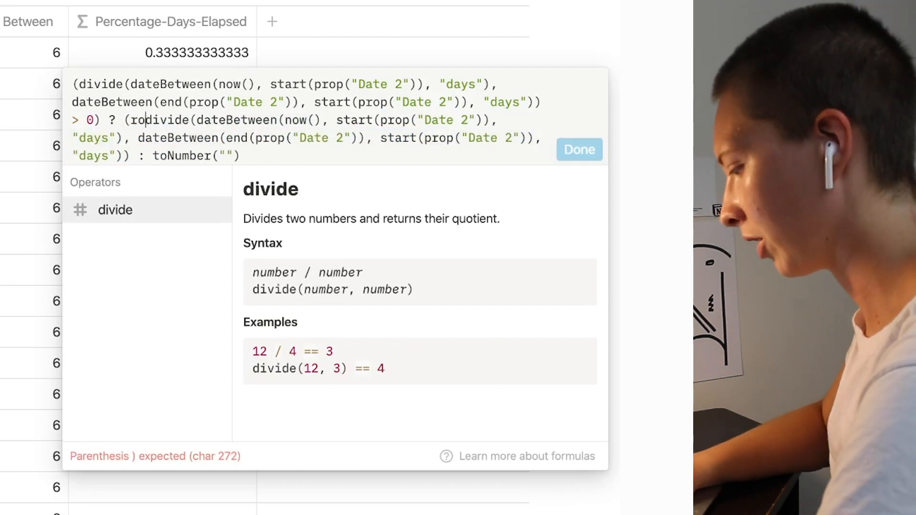
{"action": "type", "text": "(100"}
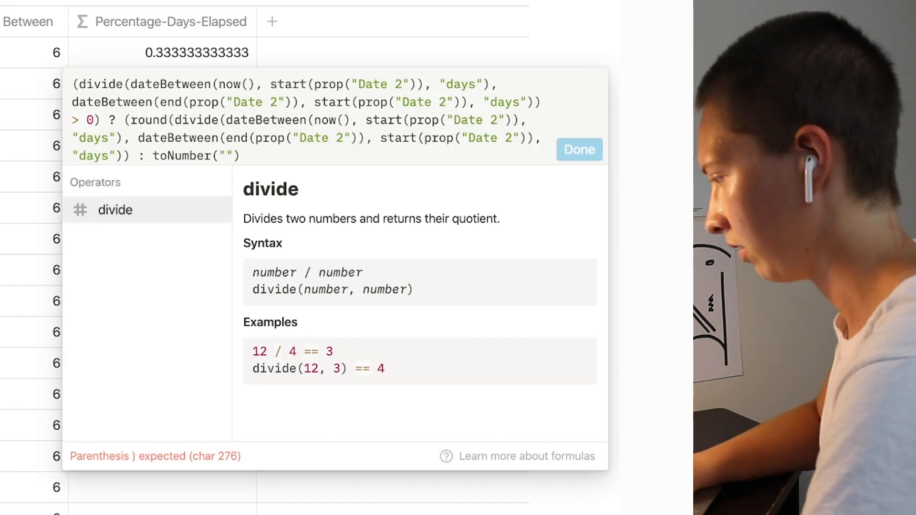
{"action": "type", "text": "*"}
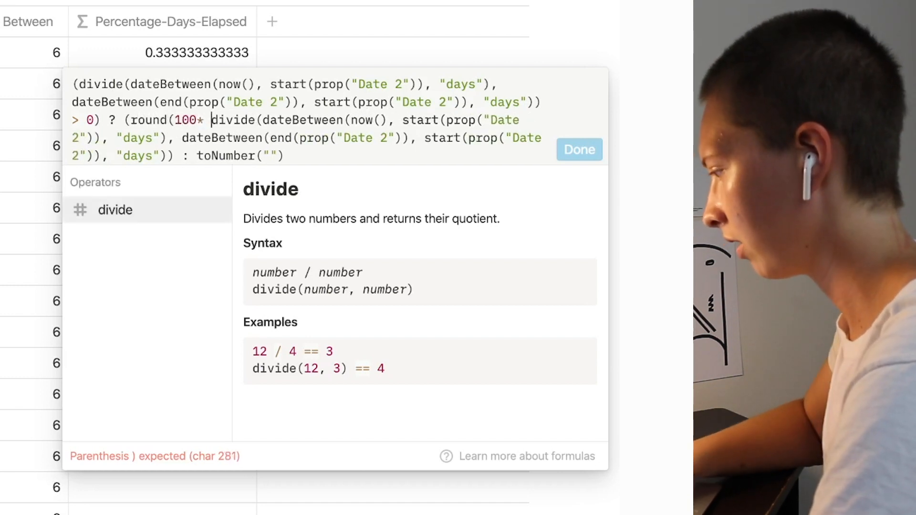
{"action": "left_click", "coordinate": [197, 123]}
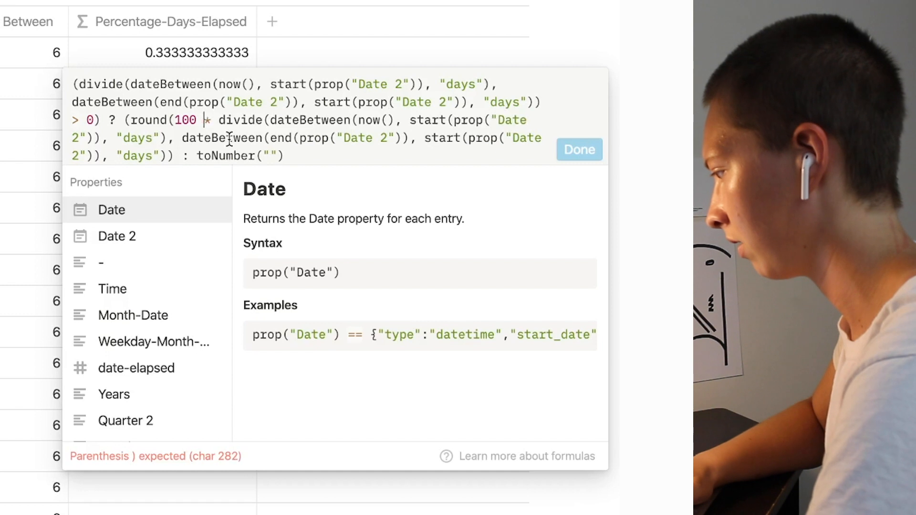
{"action": "left_click", "coordinate": [173, 158]}
{"action": "type", "text": ") / 100"}
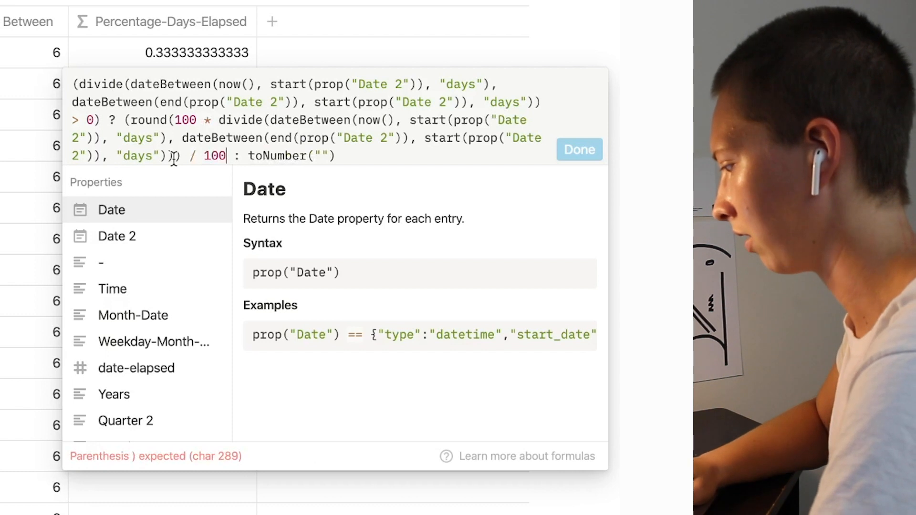
{"action": "type", "text": ")"}
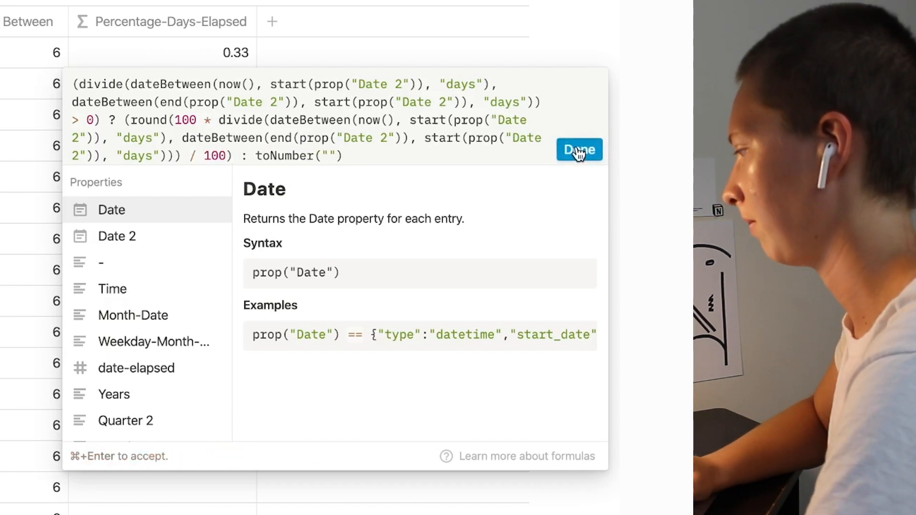
- Apply the rounded Percentage-Days-Elapsed formula and set the property's number format to Percent
{"action": "left_click", "coordinate": [579, 152]}
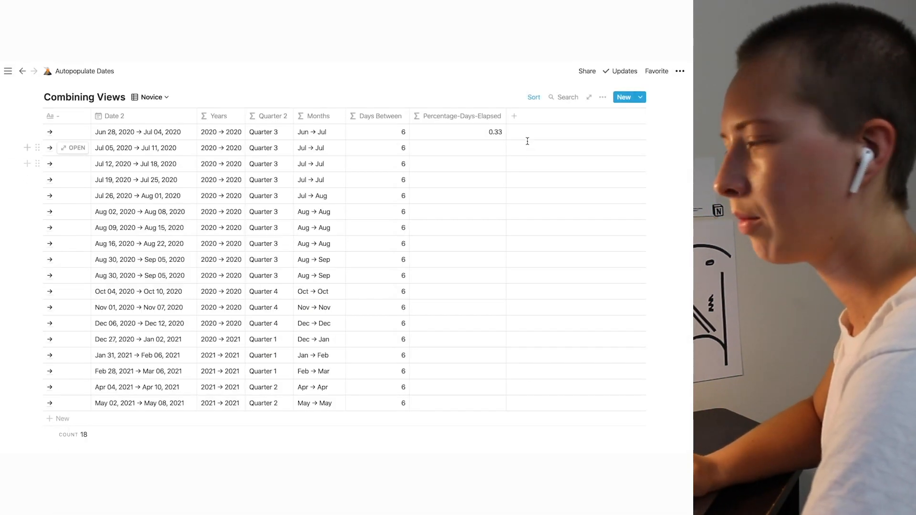
{"action": "left_click", "coordinate": [419, 134]}
{"action": "left_click", "coordinate": [394, 175]}
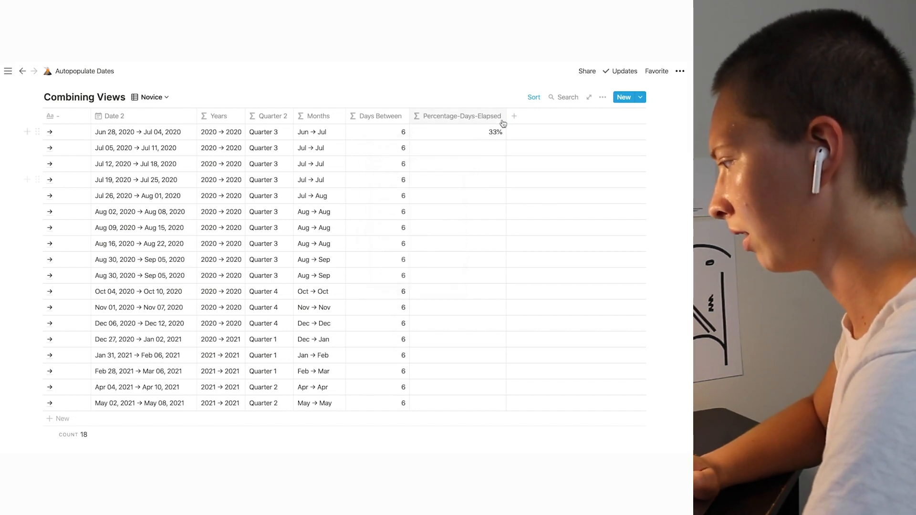
- Try Jul 02 and Jun 30, 2020 as the first row's Date 2 end date, and set it back to Jul 04, 2020
{"action": "left_click", "coordinate": [149, 133]}
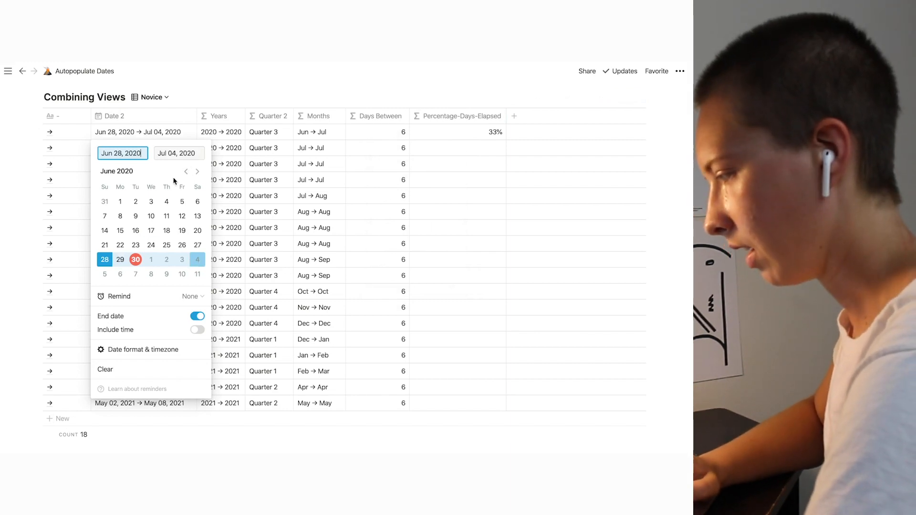
{"action": "left_click", "coordinate": [173, 154]}
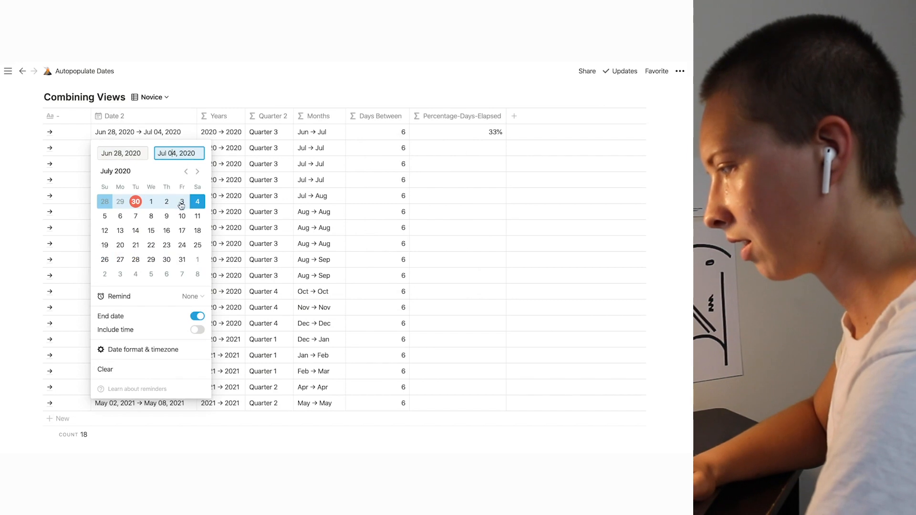
{"action": "left_click", "coordinate": [166, 202]}
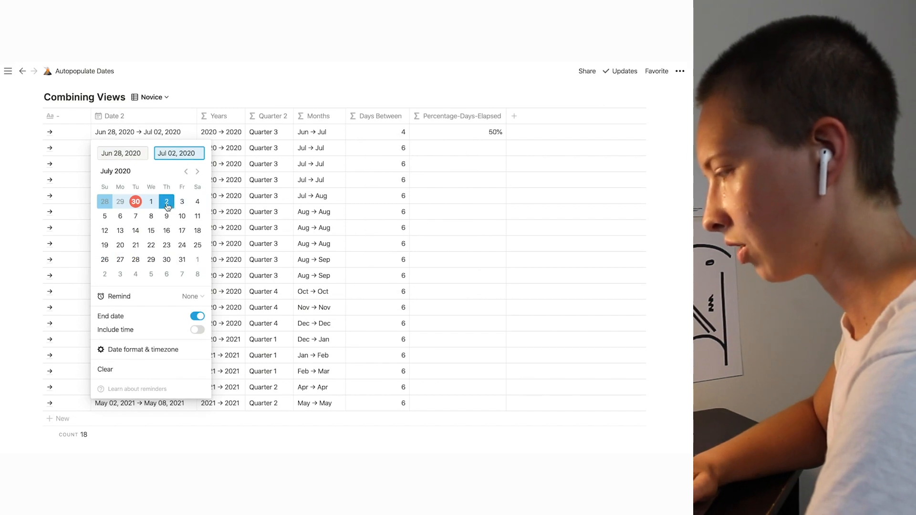
{"action": "left_click", "coordinate": [136, 202]}
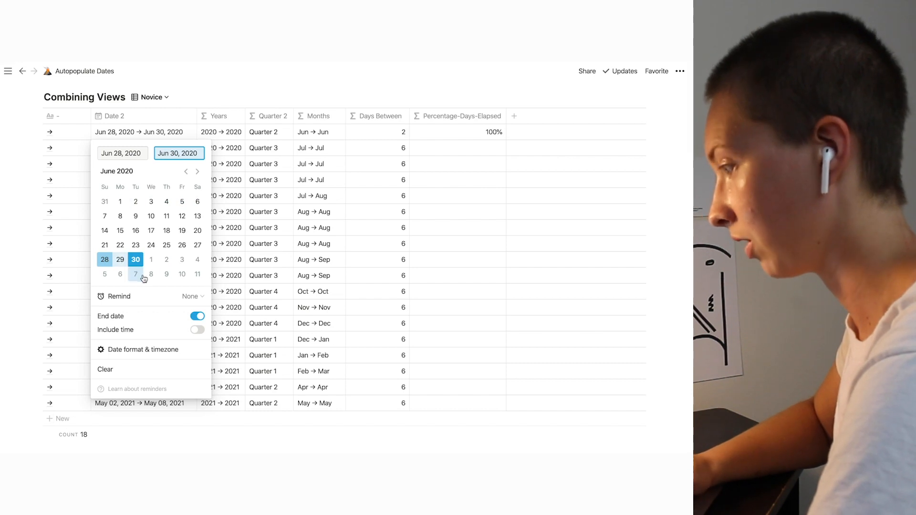
{"action": "left_click", "coordinate": [197, 260]}
{"action": "left_click", "coordinate": [25, 233]}
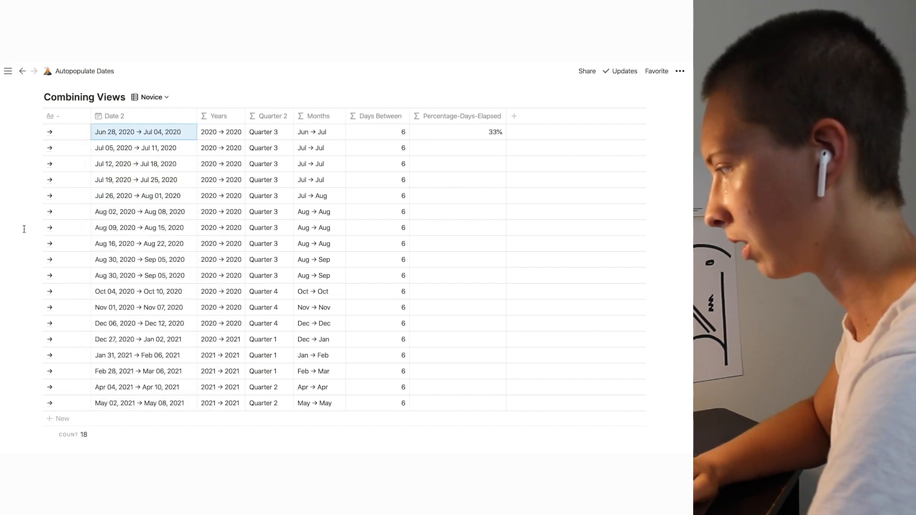
- Try a bare "" as the false result of the Percentage-Days-Elapsed formula by removing the toNumber() wrapper
{"action": "left_click_drag", "start_coordinate": [506, 120], "coordinate": [430, 124]}
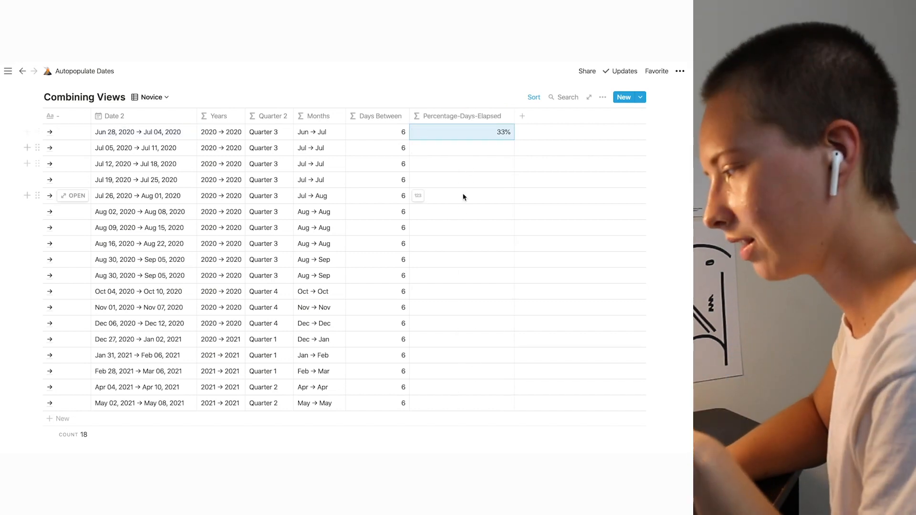
{"action": "left_click", "coordinate": [450, 134]}
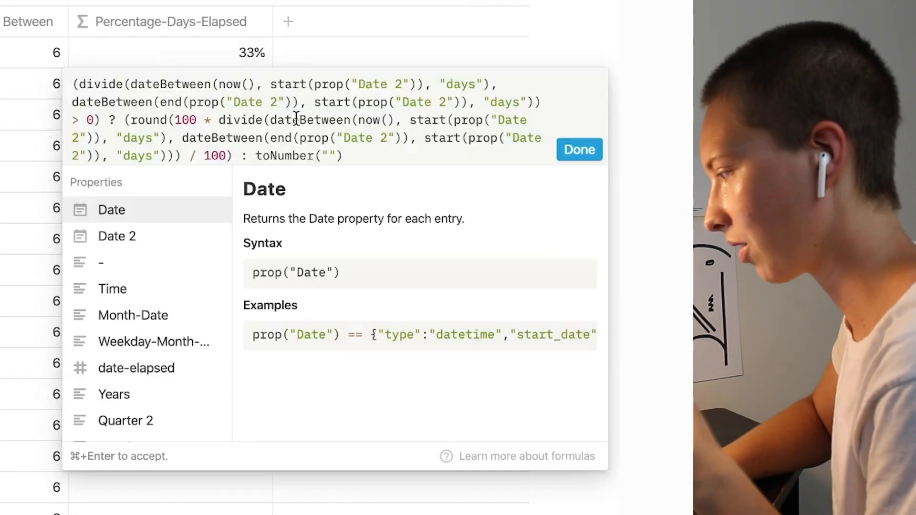
{"action": "left_click_drag", "start_coordinate": [538, 184], "coordinate": [514, 183]}
{"action": "left_click_drag", "start_coordinate": [272, 154], "coordinate": [257, 155]}
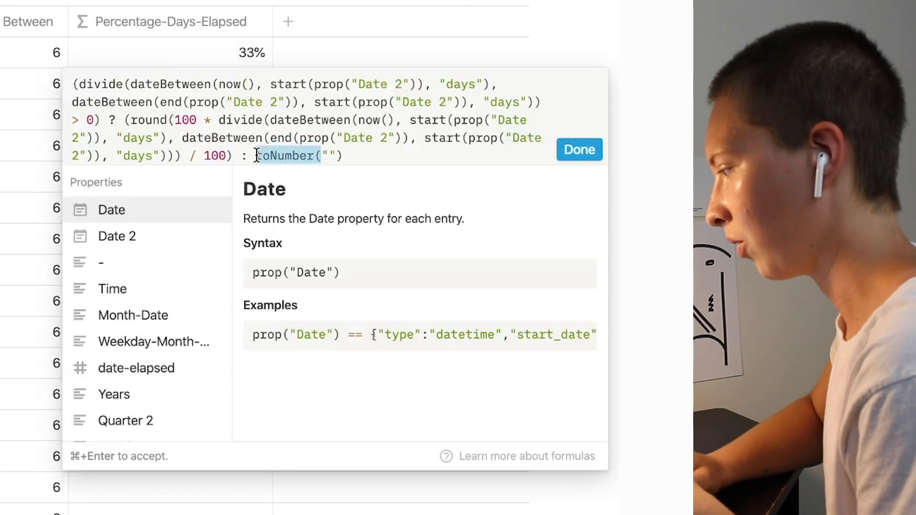
{"action": "key", "text": "BackSpace"}
{"action": "left_click", "coordinate": [280, 156]}
{"action": "key", "text": "BackSpace"}
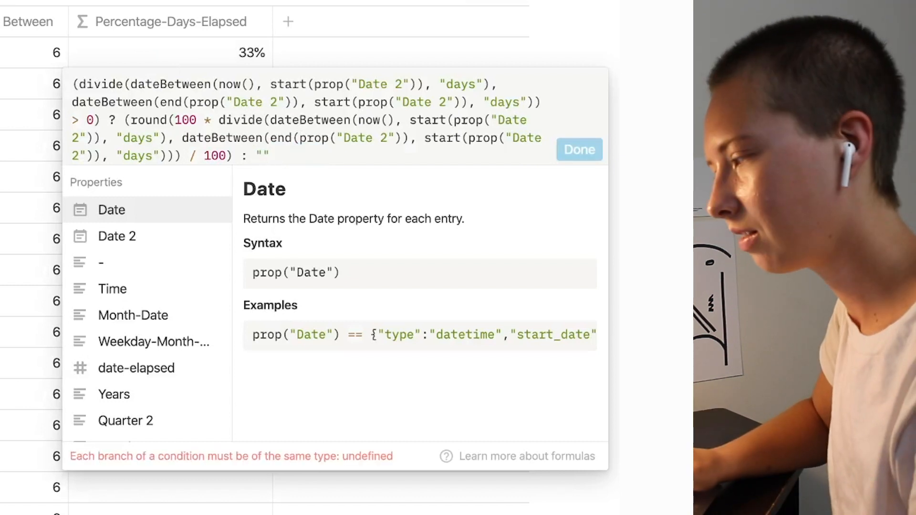
{"action": "left_click", "coordinate": [241, 156]}
{"action": "key", "text": "BackSpace"}
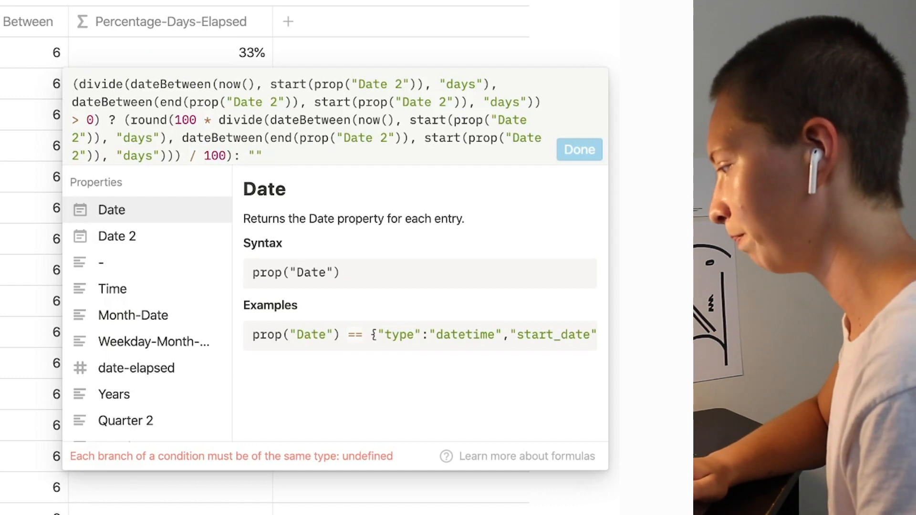
{"action": "left_click", "coordinate": [272, 156]}
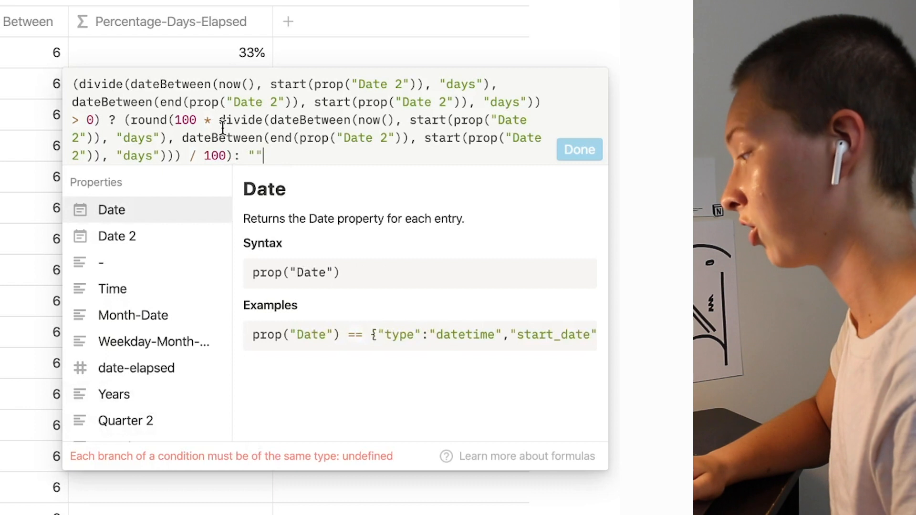
- Wrap the empty-string false result in toNumber("") again and apply the Percentage-Days-Elapsed formula
{"action": "left_click", "coordinate": [256, 156]}
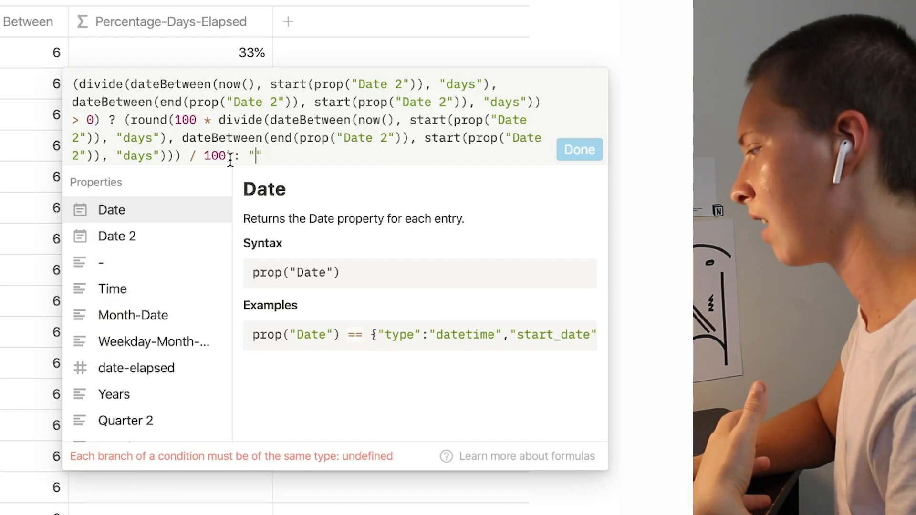
{"action": "left_click_drag", "start_coordinate": [233, 156], "coordinate": [84, 98]}
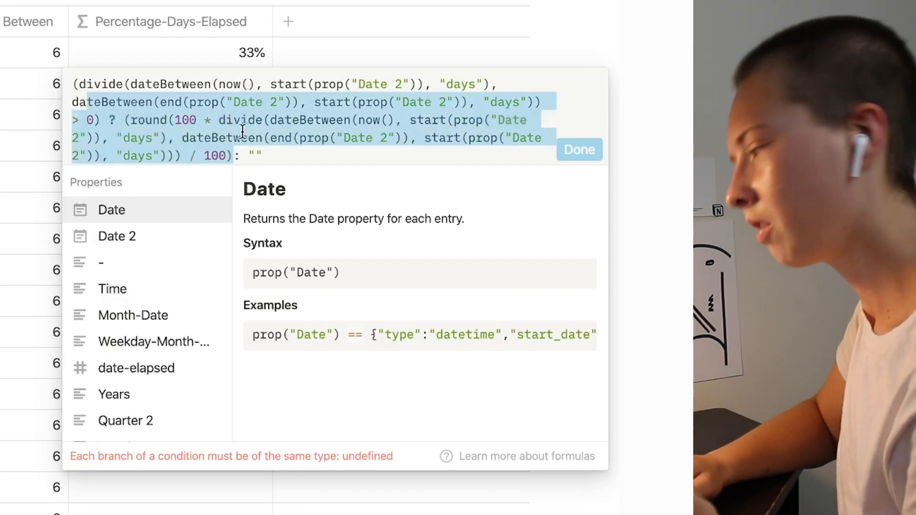
{"action": "left_click", "coordinate": [247, 157]}
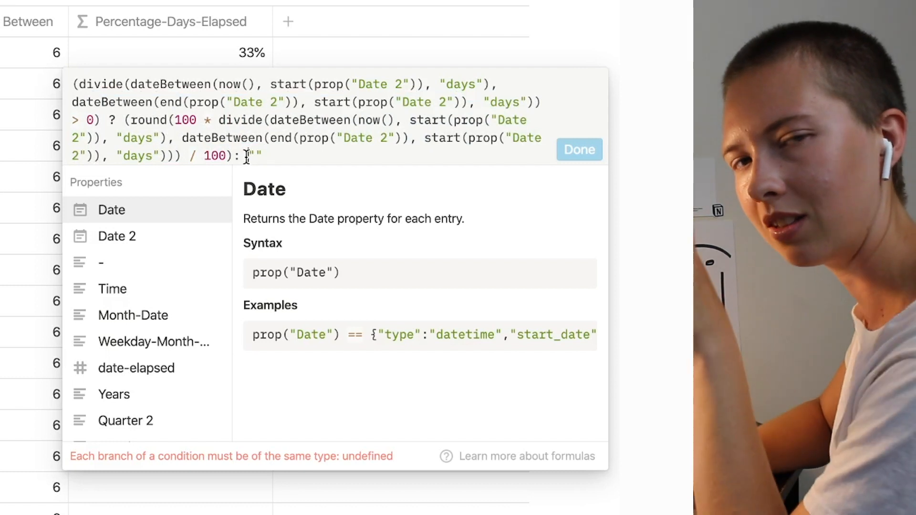
{"action": "type", "text": "toNu"}
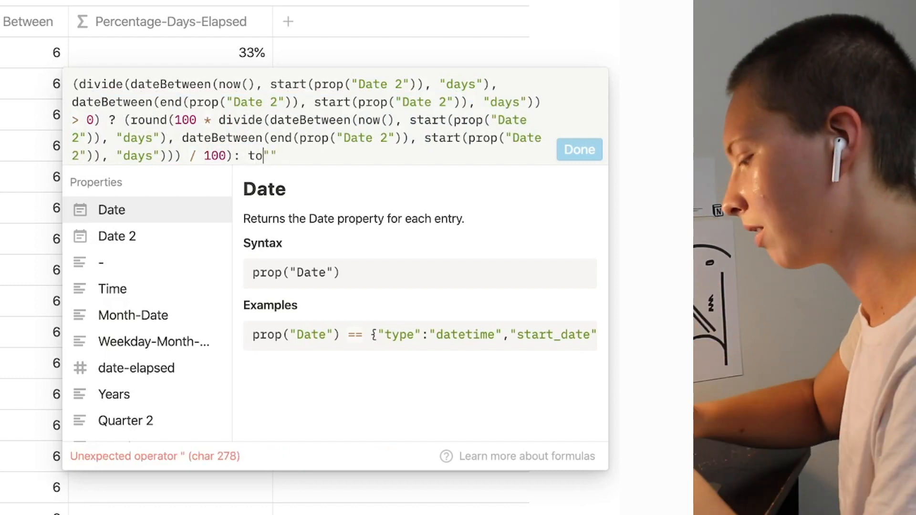
{"action": "type", "text": "mber("}
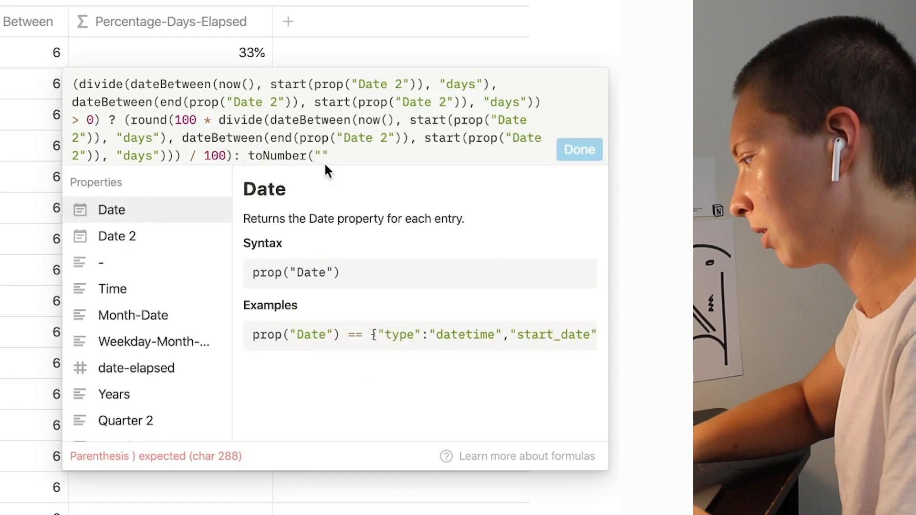
{"action": "type", "text": ")"}
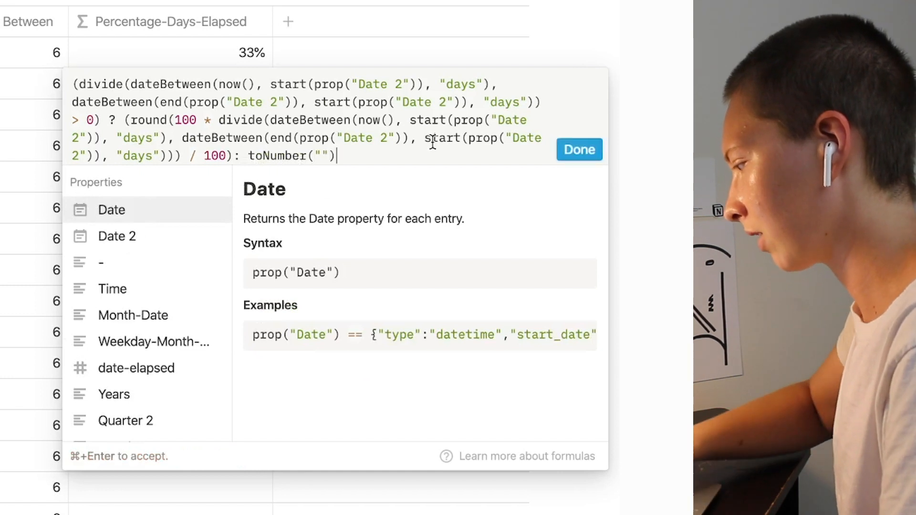
{"action": "left_click", "coordinate": [576, 152]}
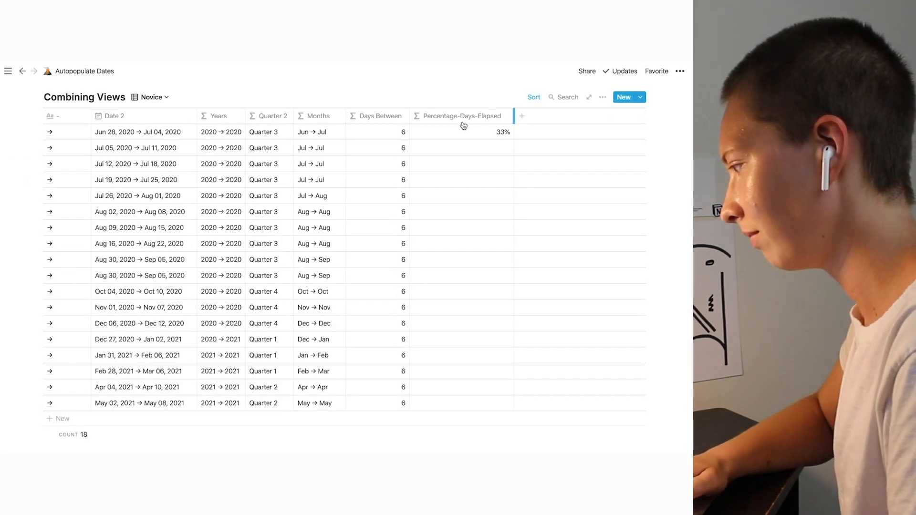
- Add a property named Progress Bar after Percentage-Days-Elapsed and set its type to Formula
{"action": "left_click", "coordinate": [521, 116]}
{"action": "type", "text": "Progress Bar"}
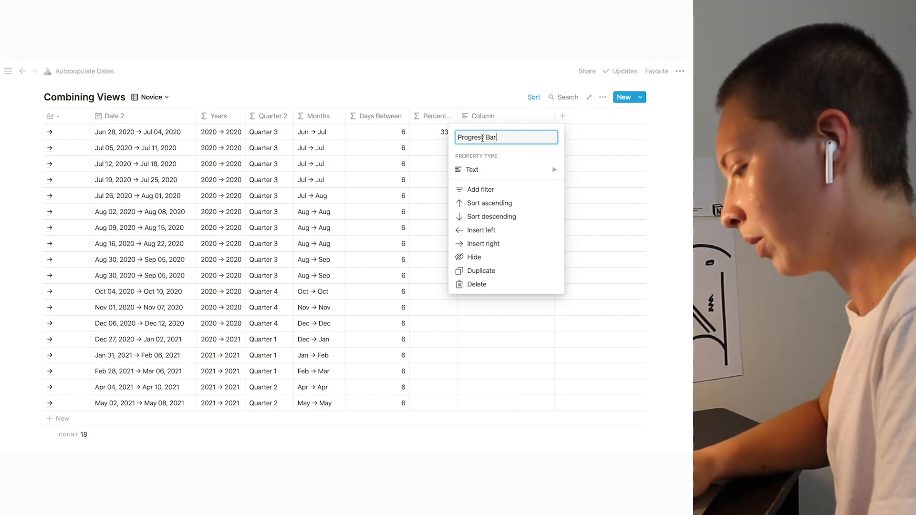
{"action": "left_click", "coordinate": [552, 171]}
{"action": "left_click", "coordinate": [592, 262]}
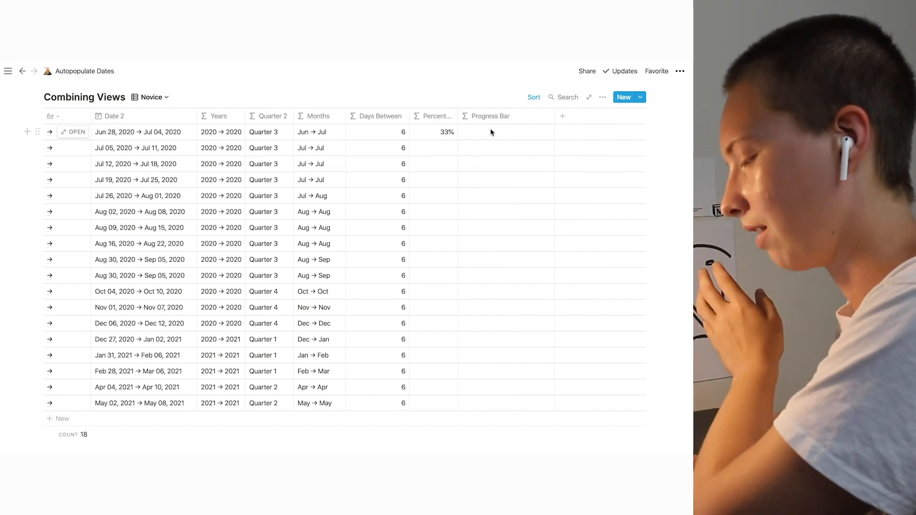
- Examine the first row's Progress Bar formula and the > 0 condition of the Percentage-Days-Elapsed formula without changing either
{"action": "scroll", "coordinate": [487, 268], "scroll_direction": "up", "scroll_amount": 3}
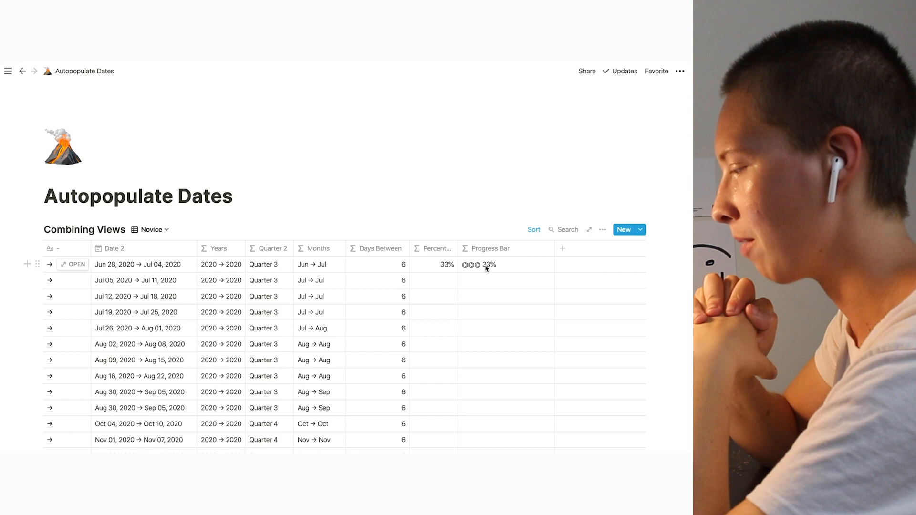
{"action": "left_click", "coordinate": [487, 268]}
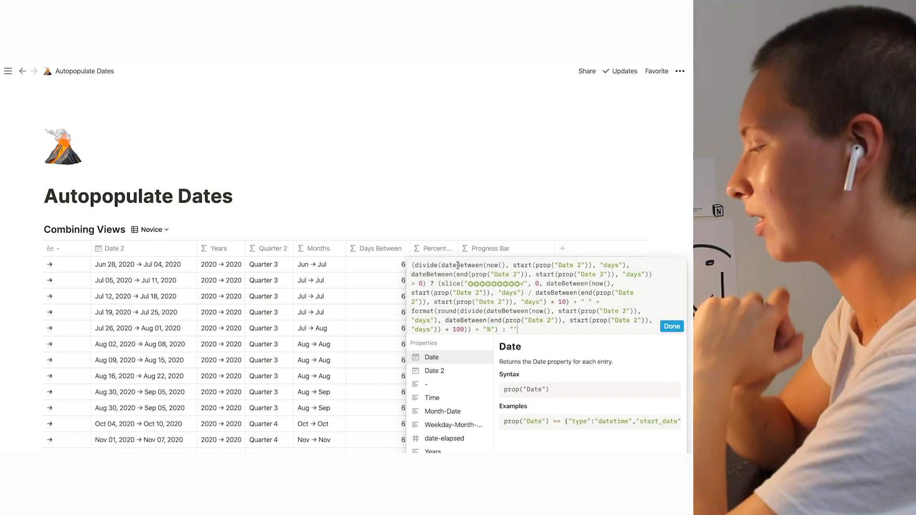
{"action": "key", "text": "Escape"}
{"action": "left_click", "coordinate": [436, 266]}
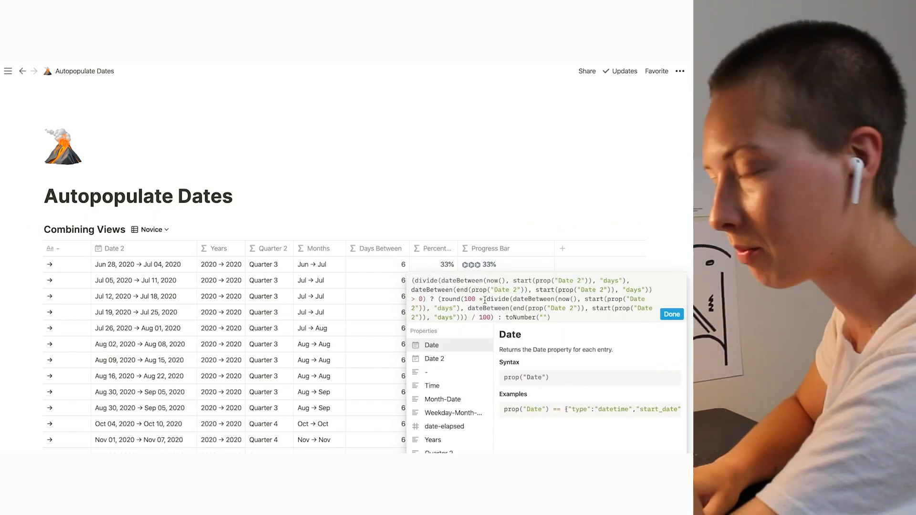
{"action": "mouse_move", "coordinate": [415, 281]}
{"action": "left_mouse_down"}
{"action": "mouse_move", "coordinate": [421, 305]}
{"action": "mouse_move", "coordinate": [410, 277]}
{"action": "left_mouse_up"}
{"action": "left_click", "coordinate": [423, 301]}
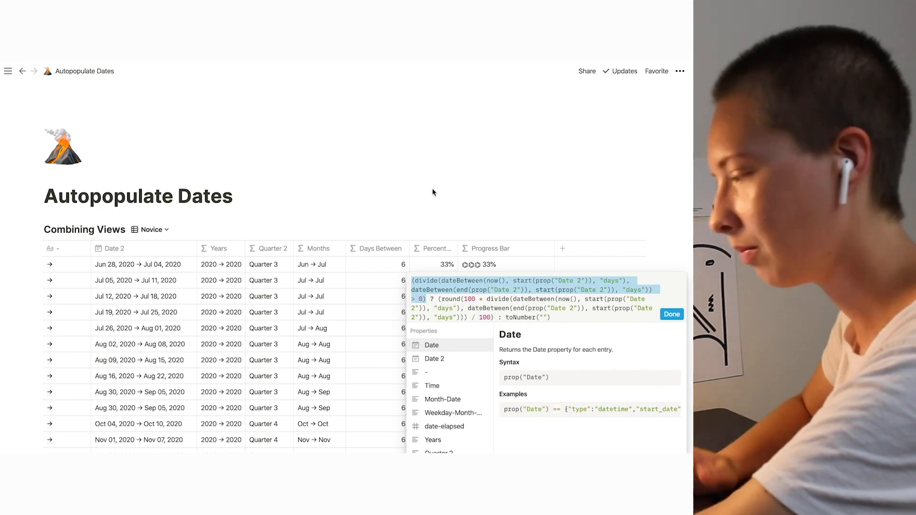
{"action": "left_click", "coordinate": [434, 192]}
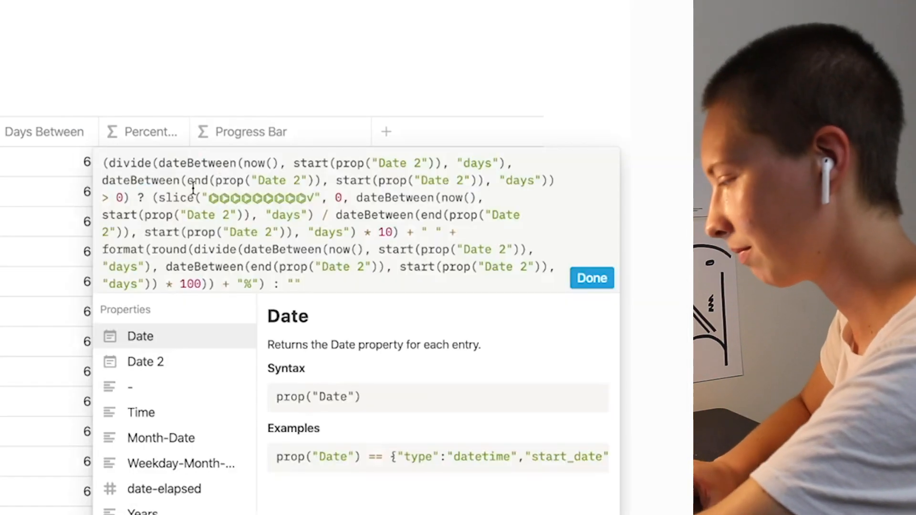
- Examine the Progress Bar formula's condition and true result, including the slice function's symbol string and its dateBetween ratio multiplied by 10
{"action": "left_click_drag", "start_coordinate": [431, 283], "coordinate": [413, 265]}
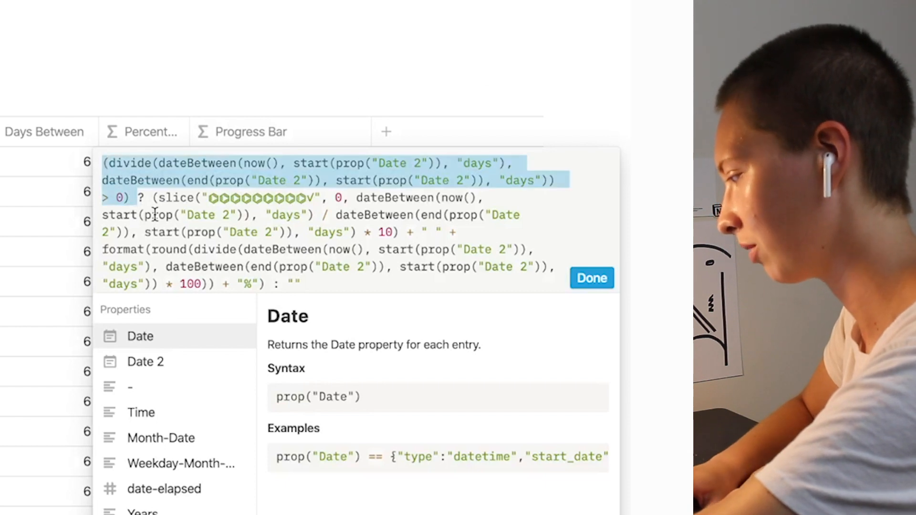
{"action": "left_click", "coordinate": [148, 197]}
{"action": "left_click_drag", "start_coordinate": [152, 198], "coordinate": [264, 285]}
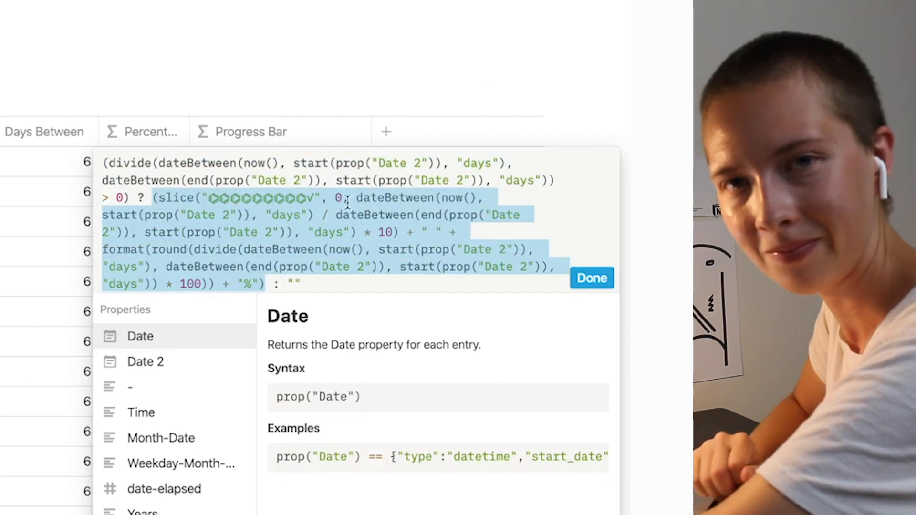
{"action": "left_click", "coordinate": [181, 199]}
{"action": "left_click_drag", "start_coordinate": [168, 198], "coordinate": [200, 198]}
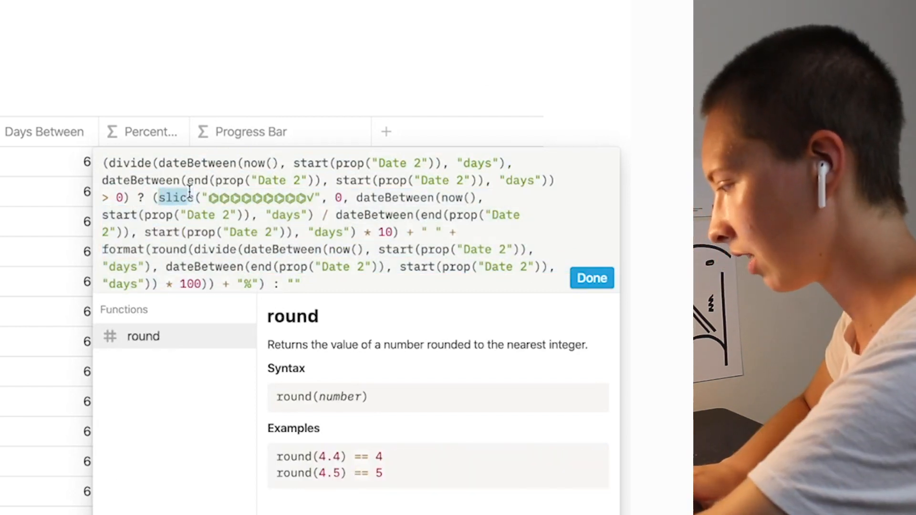
{"action": "left_click", "coordinate": [201, 198]}
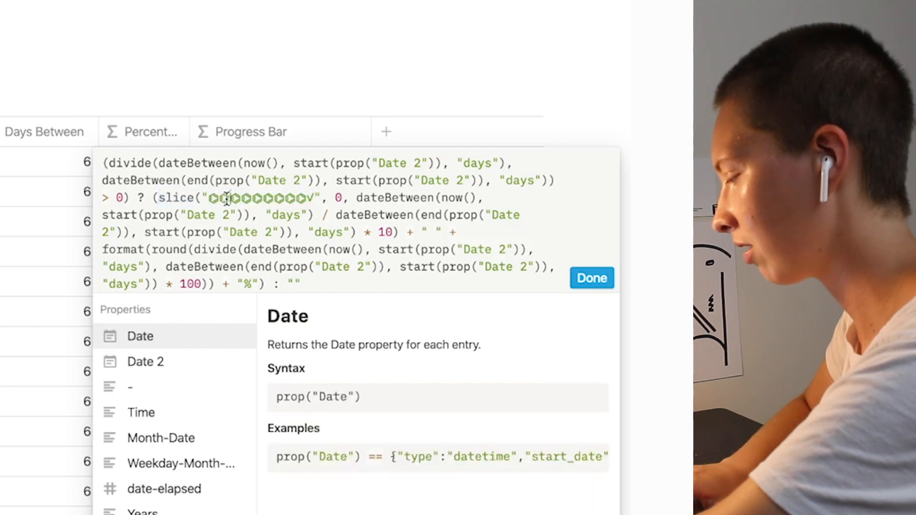
{"action": "left_click_drag", "start_coordinate": [201, 198], "coordinate": [323, 202]}
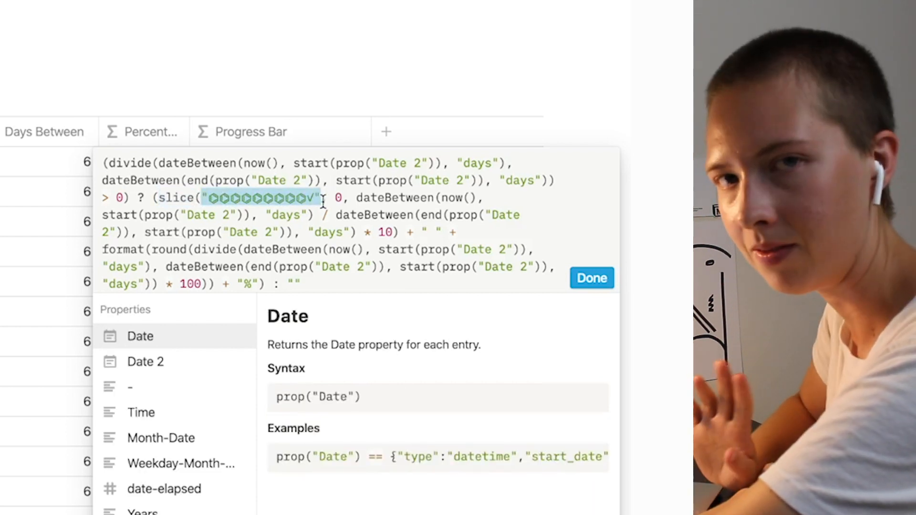
{"action": "left_click", "coordinate": [295, 232]}
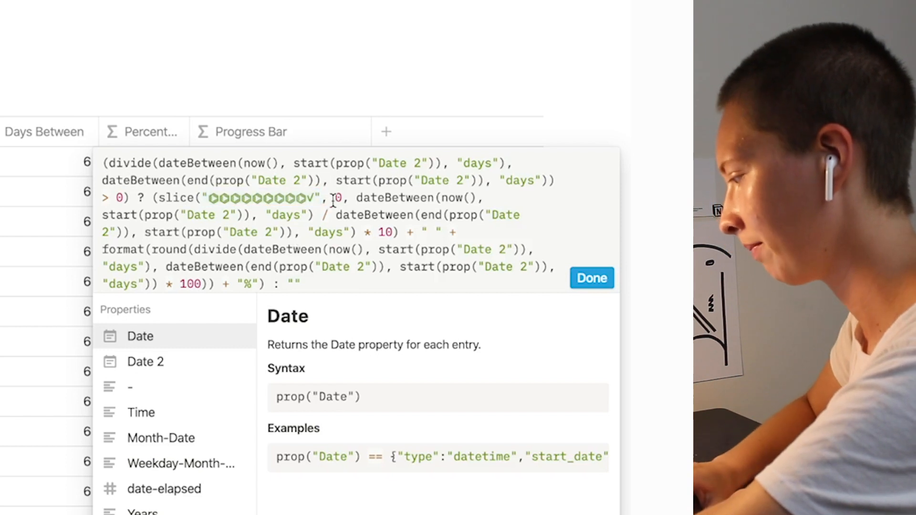
{"action": "left_click_drag", "start_coordinate": [209, 197], "coordinate": [312, 193]}
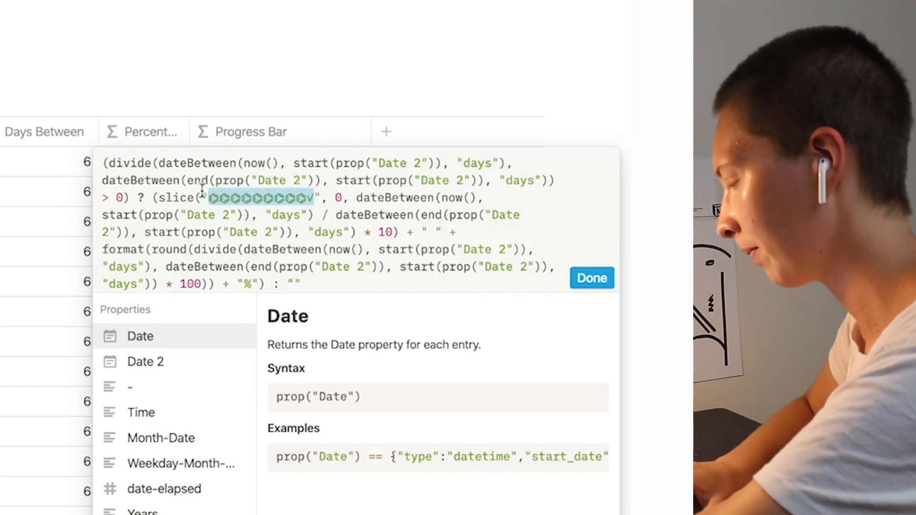
{"action": "left_click", "coordinate": [329, 199]}
{"action": "left_click_drag", "start_coordinate": [315, 197], "coordinate": [208, 197]}
{"action": "left_click_drag", "start_coordinate": [357, 198], "coordinate": [400, 234]}
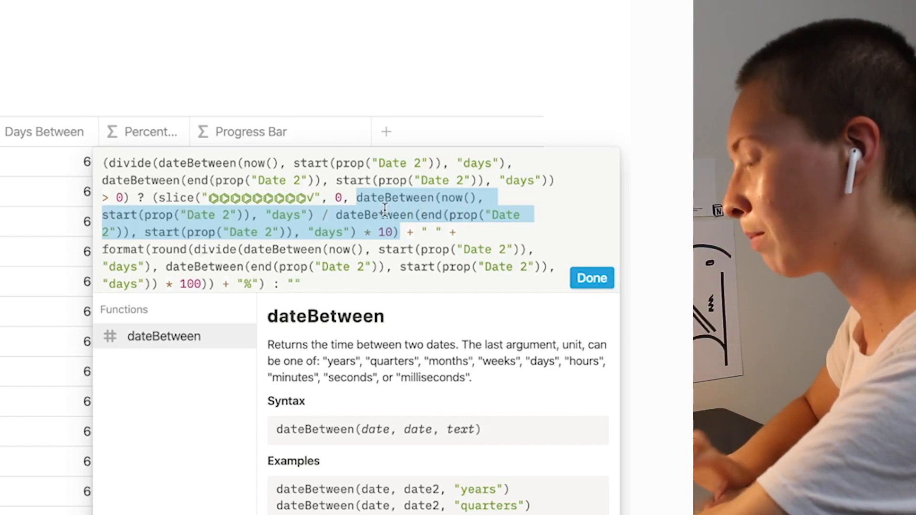
- Examine the Progress Bar formula's space separator and format(round(divide(...))) part, and compare it with the rounded true result in the Percentage-Days-Elapsed formula
{"action": "mouse_move", "coordinate": [313, 200]}
{"action": "left_mouse_down"}
{"action": "mouse_move", "coordinate": [234, 200]}
{"action": "mouse_move", "coordinate": [316, 201]}
{"action": "left_mouse_up"}
{"action": "left_click", "coordinate": [368, 205]}
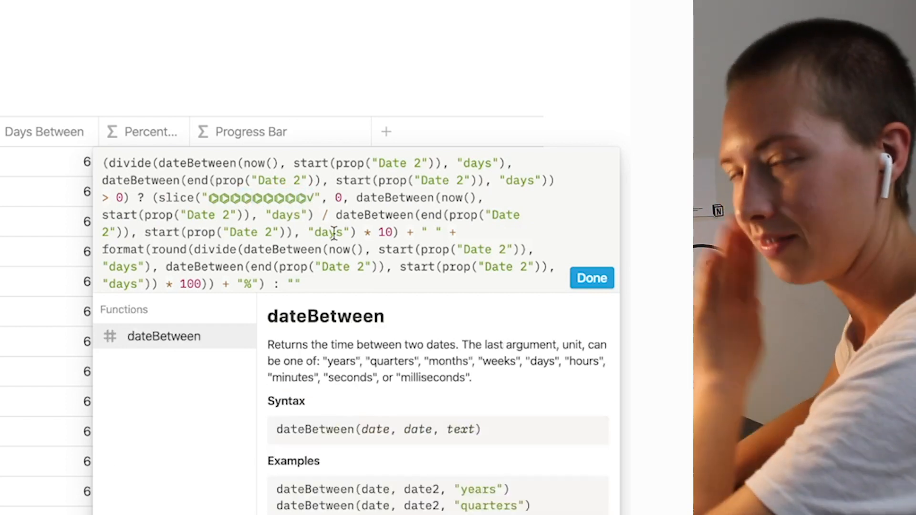
{"action": "left_click_drag", "start_coordinate": [411, 232], "coordinate": [450, 232]}
{"action": "left_click_drag", "start_coordinate": [108, 249], "coordinate": [179, 264]}
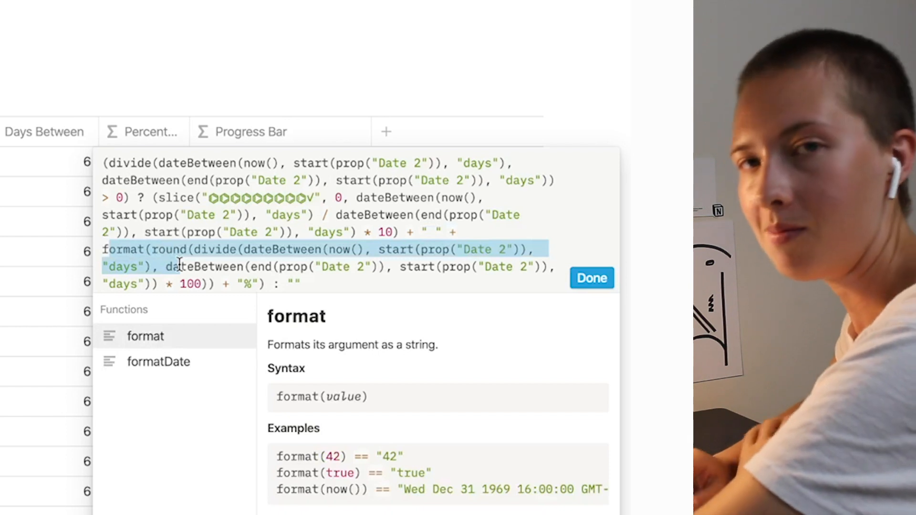
{"action": "left_click", "coordinate": [180, 265]}
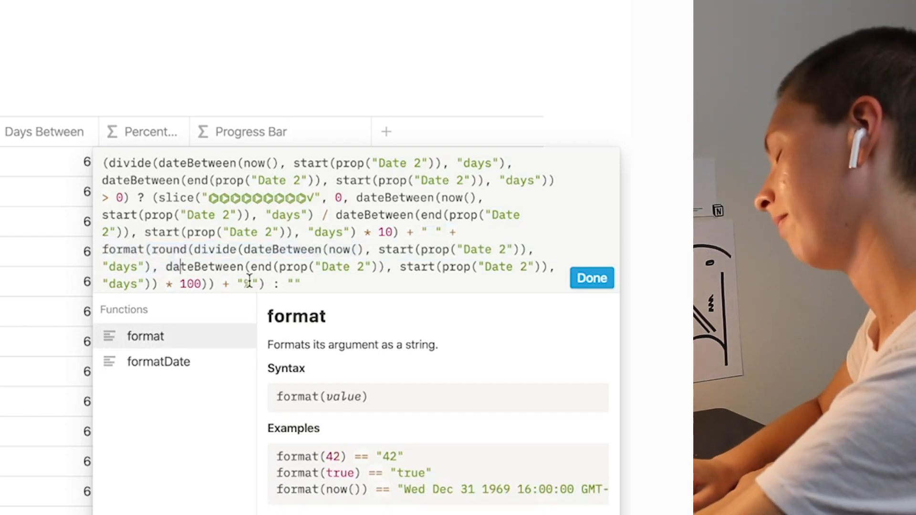
{"action": "key", "text": "Escape"}
{"action": "left_click", "coordinate": [136, 161]}
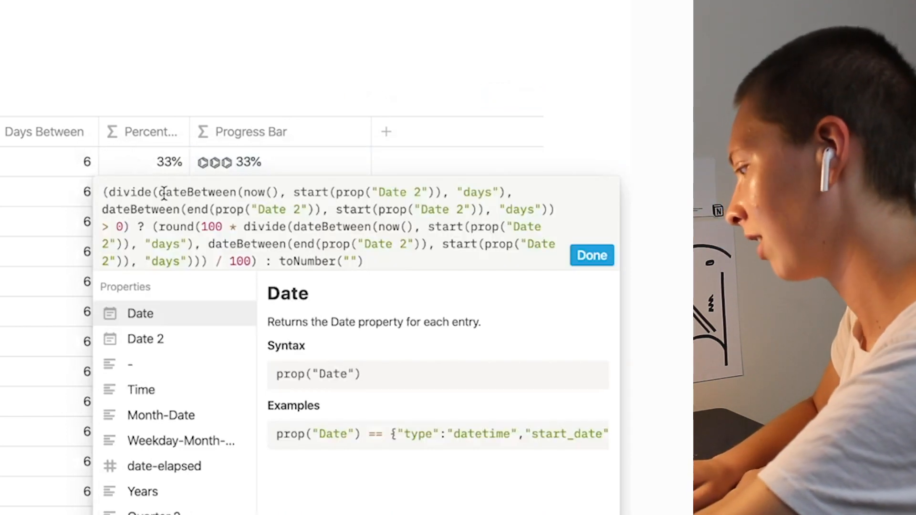
{"action": "left_click_drag", "start_coordinate": [152, 227], "coordinate": [262, 265]}
- Examine the Progress Bar formula's format function, "%" suffix, empty-string false result and > 0 condition, leaving the formula as it is
{"action": "left_click", "coordinate": [245, 170]}
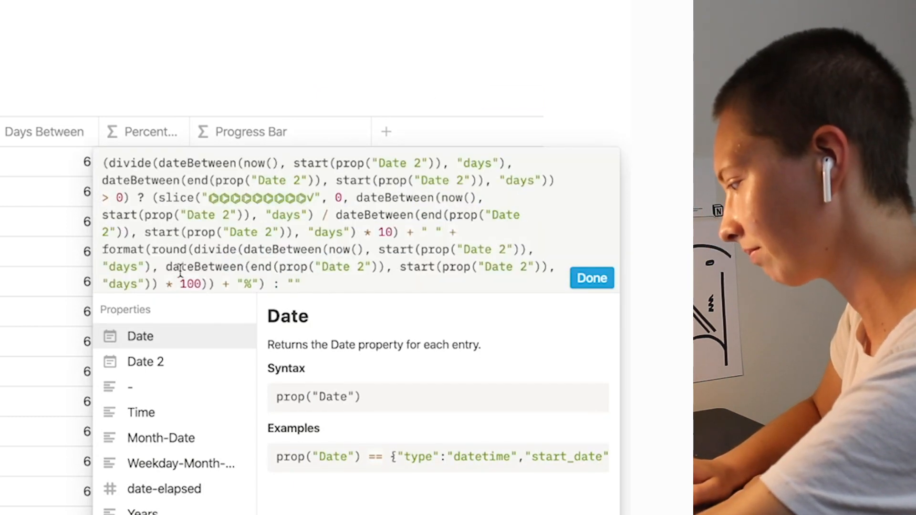
{"action": "left_click_drag", "start_coordinate": [145, 249], "coordinate": [99, 251]}
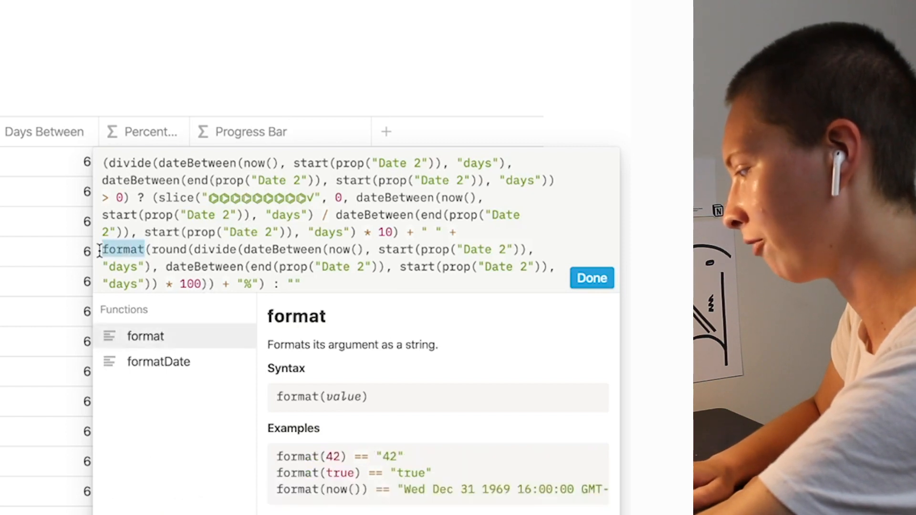
{"action": "left_click", "coordinate": [184, 262]}
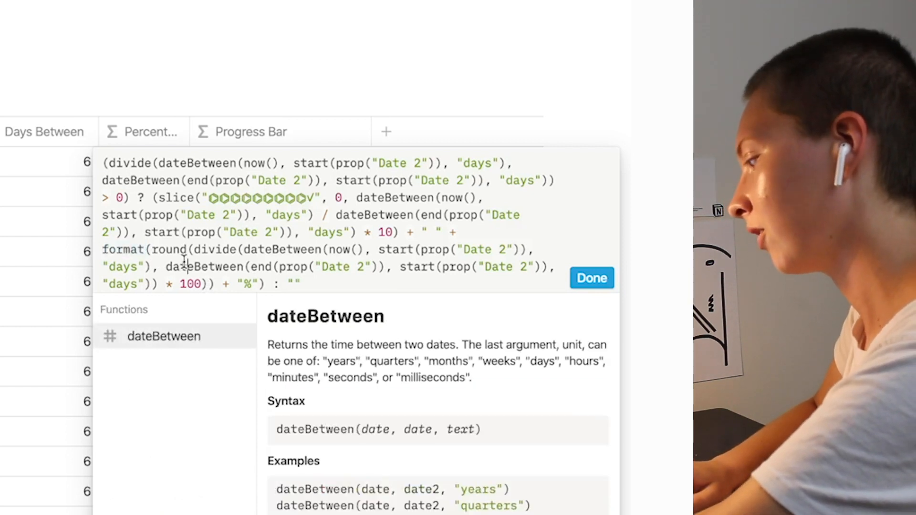
{"action": "left_click_drag", "start_coordinate": [237, 285], "coordinate": [305, 286]}
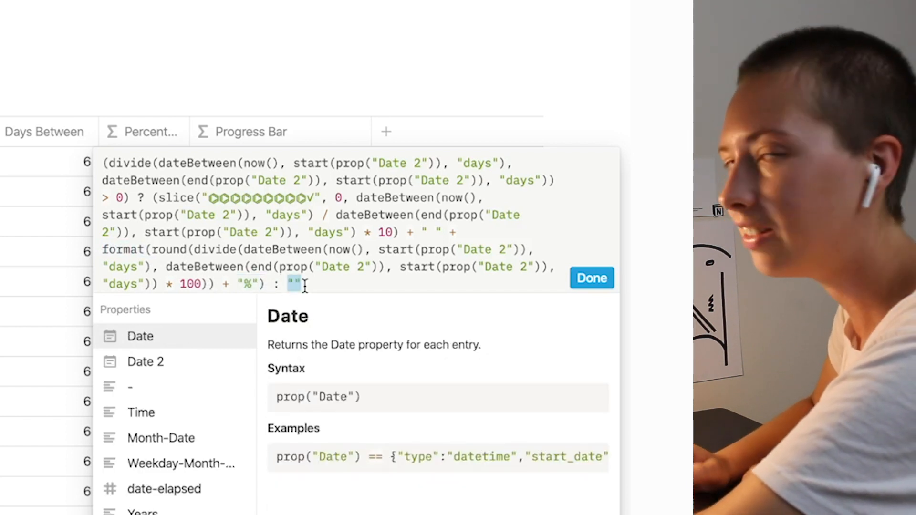
{"action": "left_click_drag", "start_coordinate": [113, 202], "coordinate": [129, 201]}
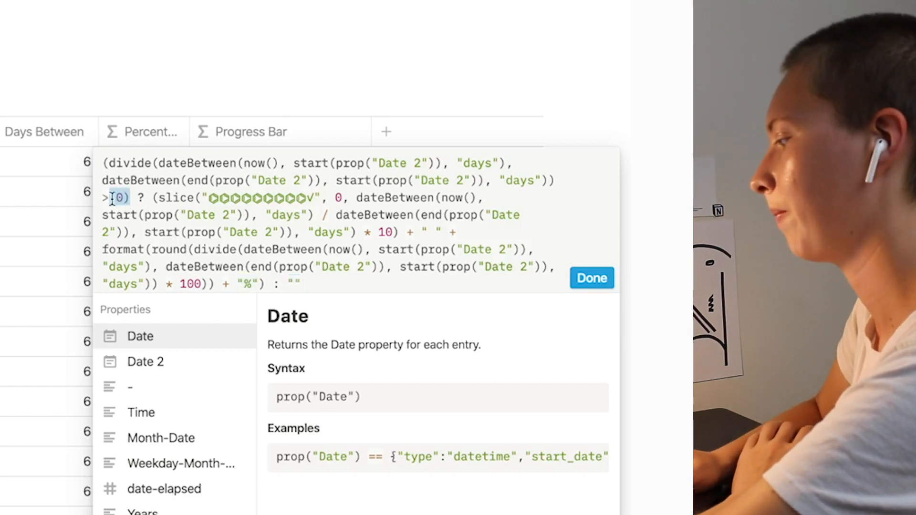
{"action": "left_click", "coordinate": [43, 201]}
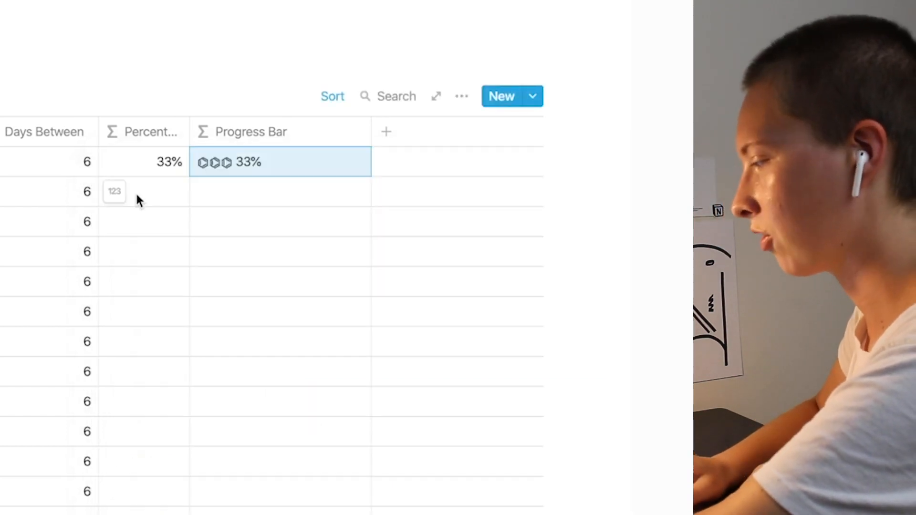
{"action": "left_click", "coordinate": [248, 164]}
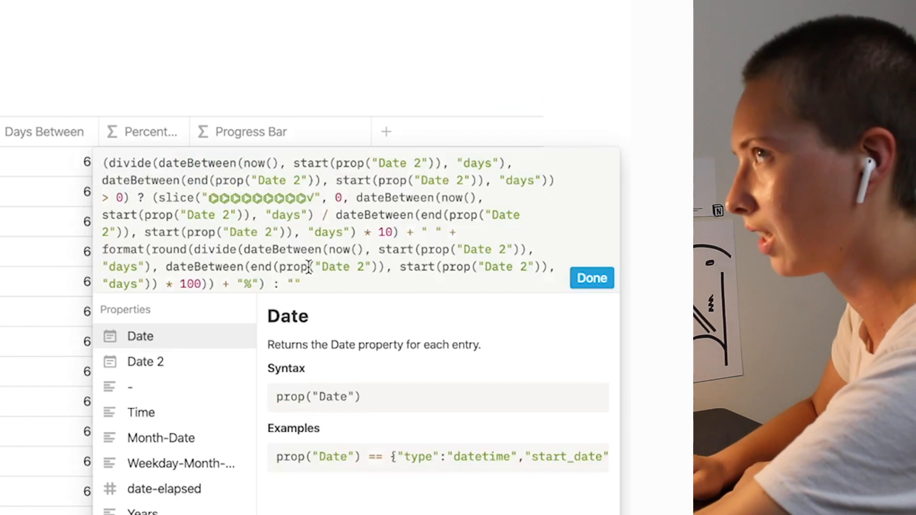
{"action": "left_click", "coordinate": [592, 282]}
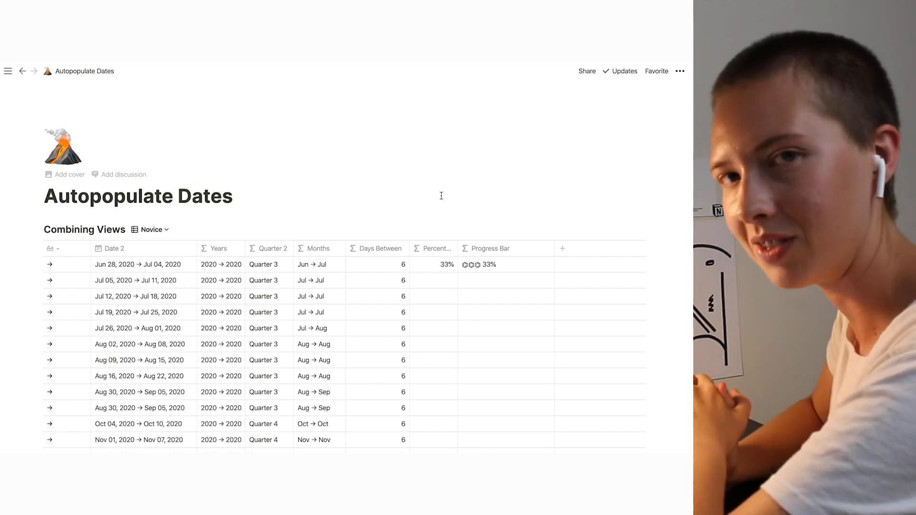
- Review the three slice arguments in the first row's Progress Bar formula: the symbol string, the 0 start index and the dateBetween ratio times 10
{"action": "left_click", "coordinate": [489, 264]}
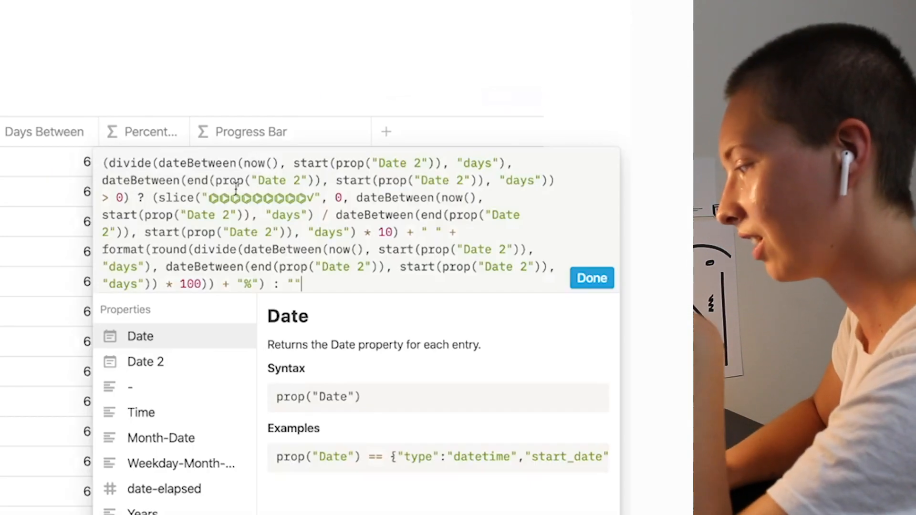
{"action": "left_click_drag", "start_coordinate": [206, 198], "coordinate": [317, 198]}
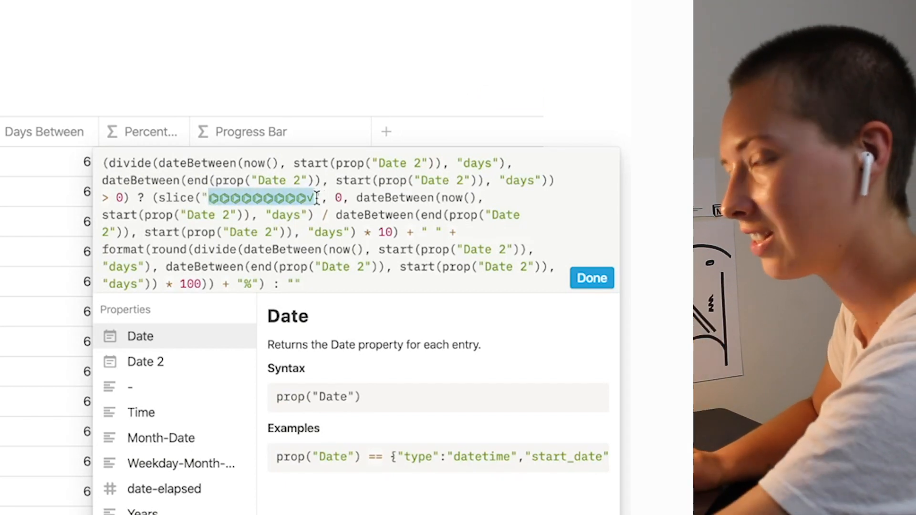
{"action": "double_click", "coordinate": [339, 197]}
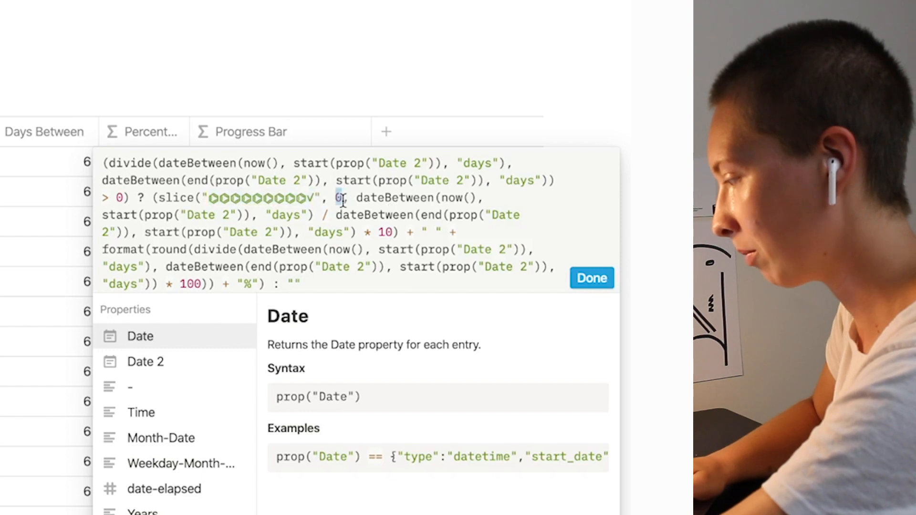
{"action": "left_click_drag", "start_coordinate": [355, 197], "coordinate": [303, 239]}
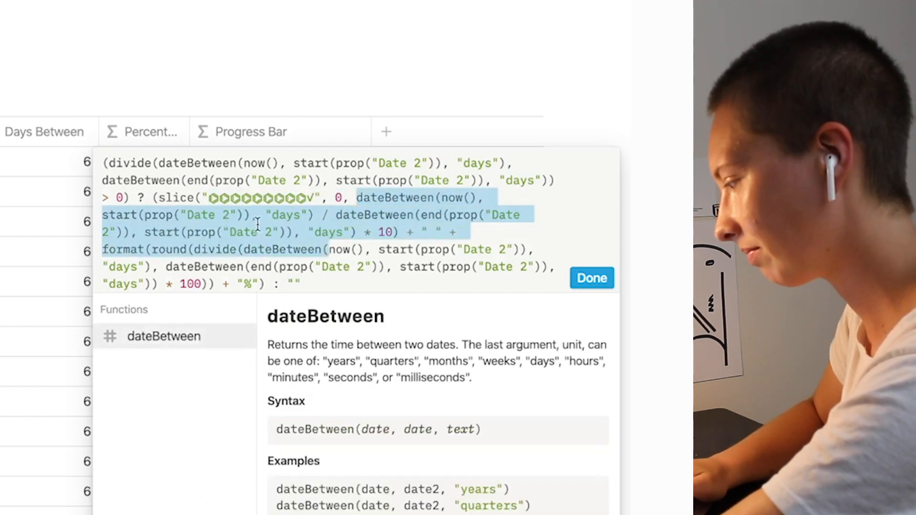
{"action": "left_click", "coordinate": [241, 202]}
{"action": "left_click", "coordinate": [47, 180]}
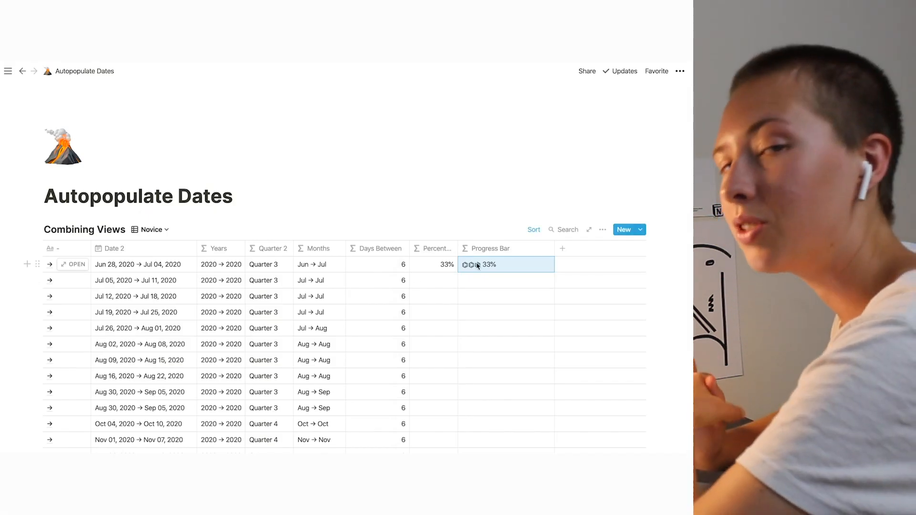
{"action": "left_click", "coordinate": [477, 266]}
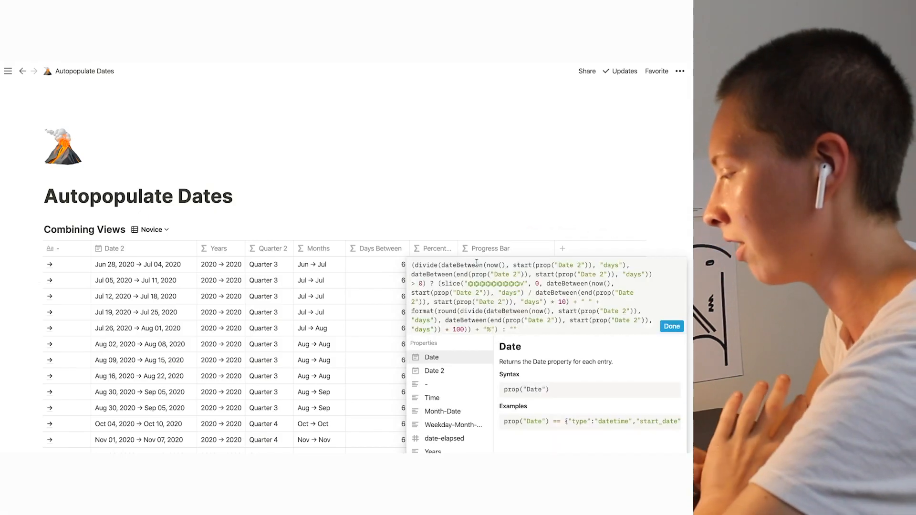
{"action": "left_click", "coordinate": [503, 231]}
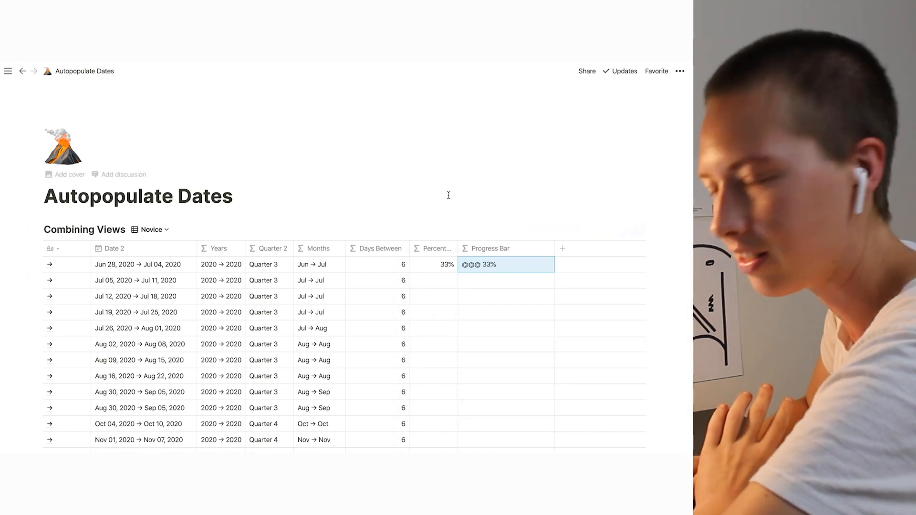